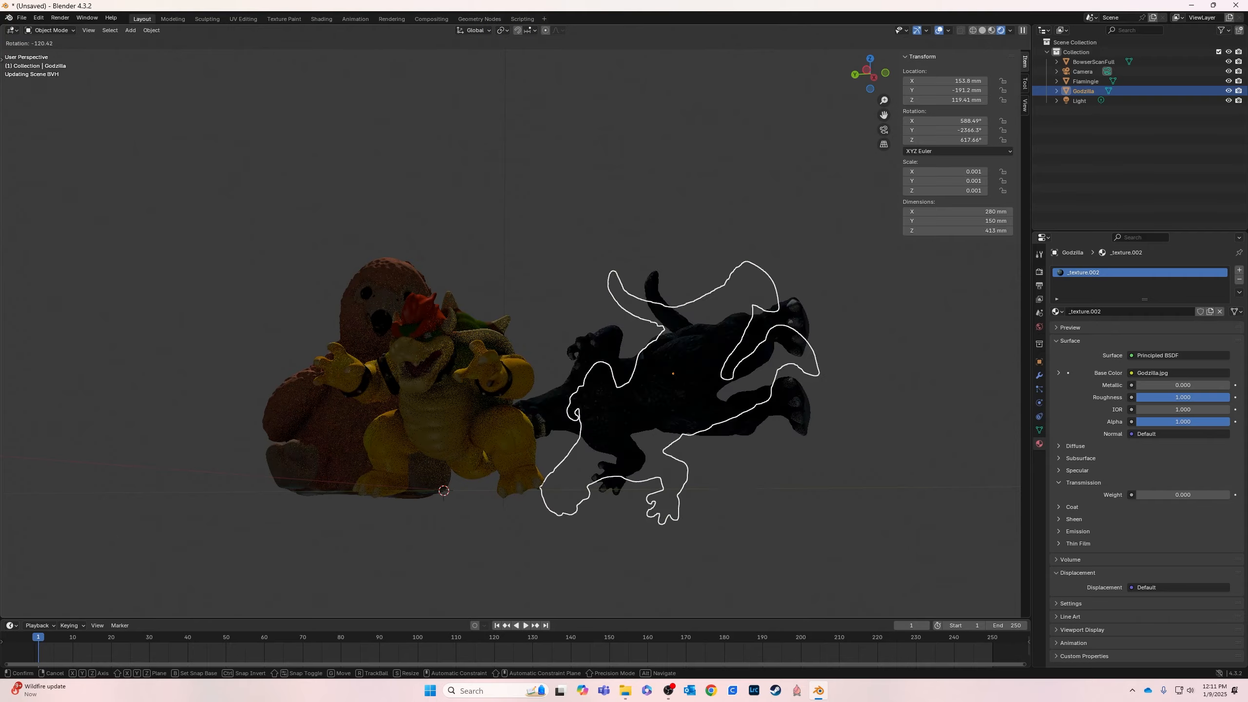
Rotate the Godzilla scan upright and move it beside Bowser to about X 139, Y -128, Z 118 mm
left_click(698, 408)
key("g")
left_click(602, 402)
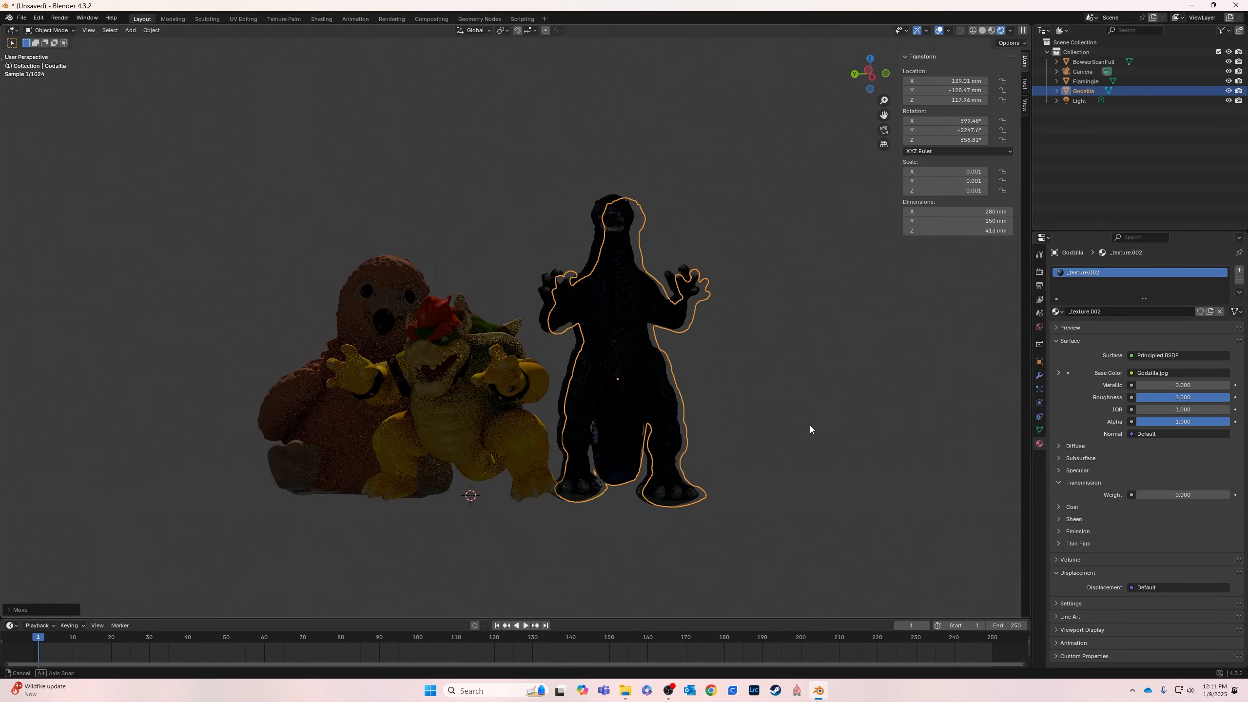
middle_click_drag(816, 425, 702, 465)
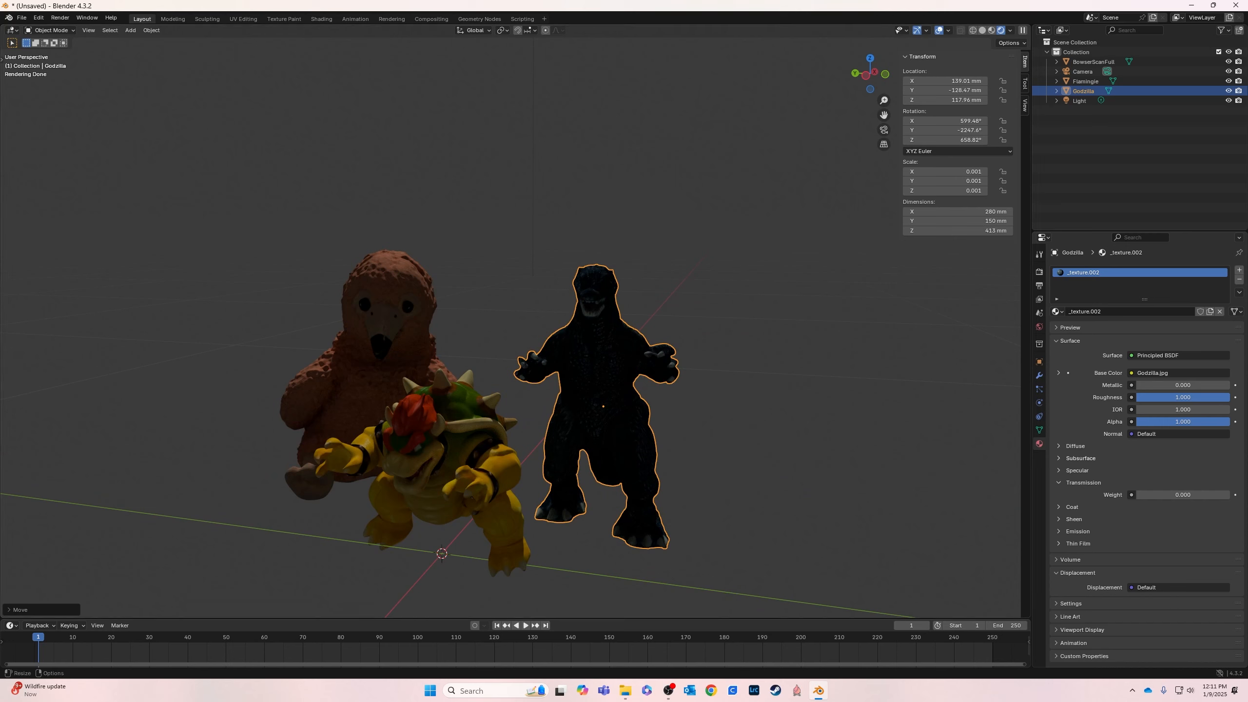
left_click(812, 684)
mouse_move(570, 488)
middle_mouse_down()
mouse_move(616, 488)
mouse_move(595, 487)
middle_mouse_up()
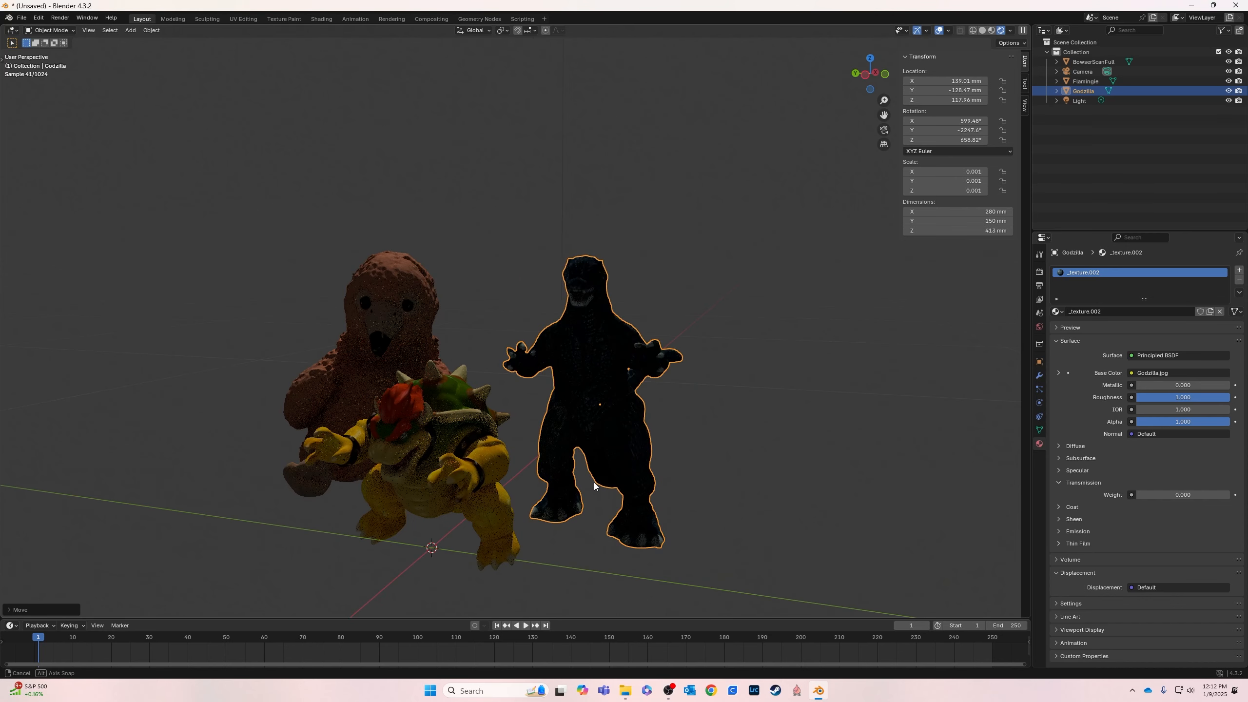
Import Drapery.obj from the Scan\Drapery folder as a Wavefront OBJ at scale 0.001
left_click(20, 18)
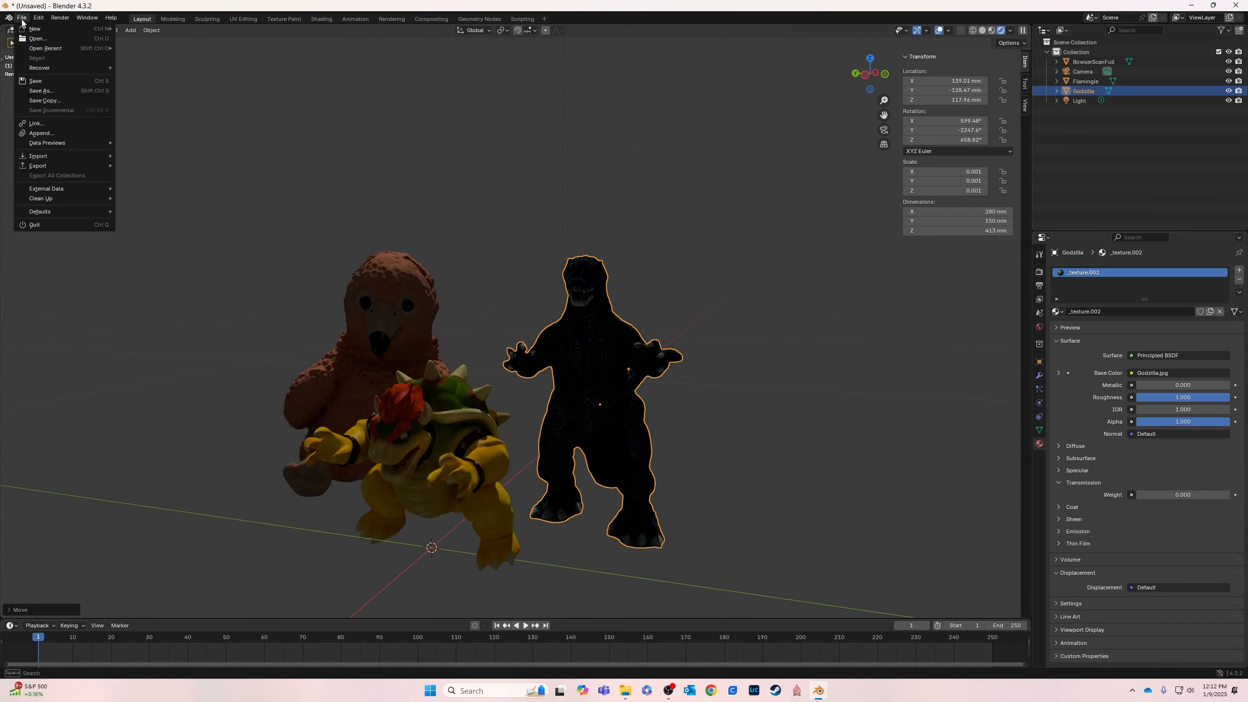
mouse_move(33, 158)
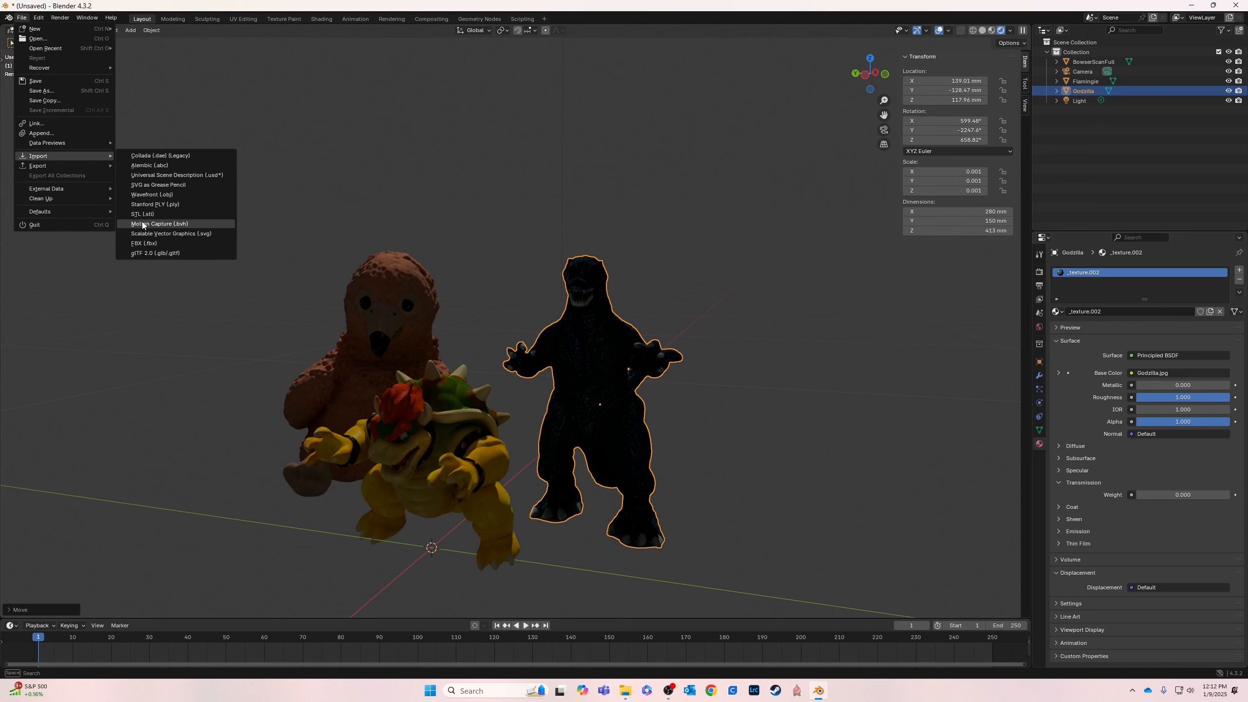
left_click(148, 195)
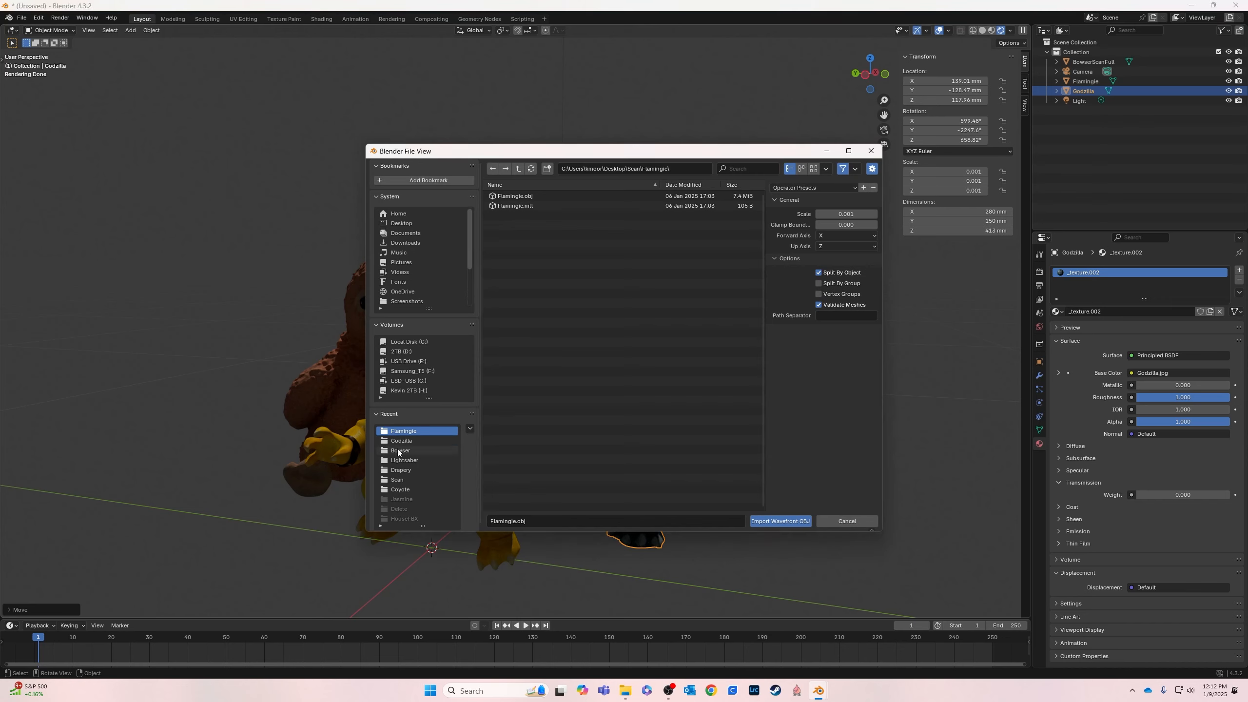
left_click(399, 481)
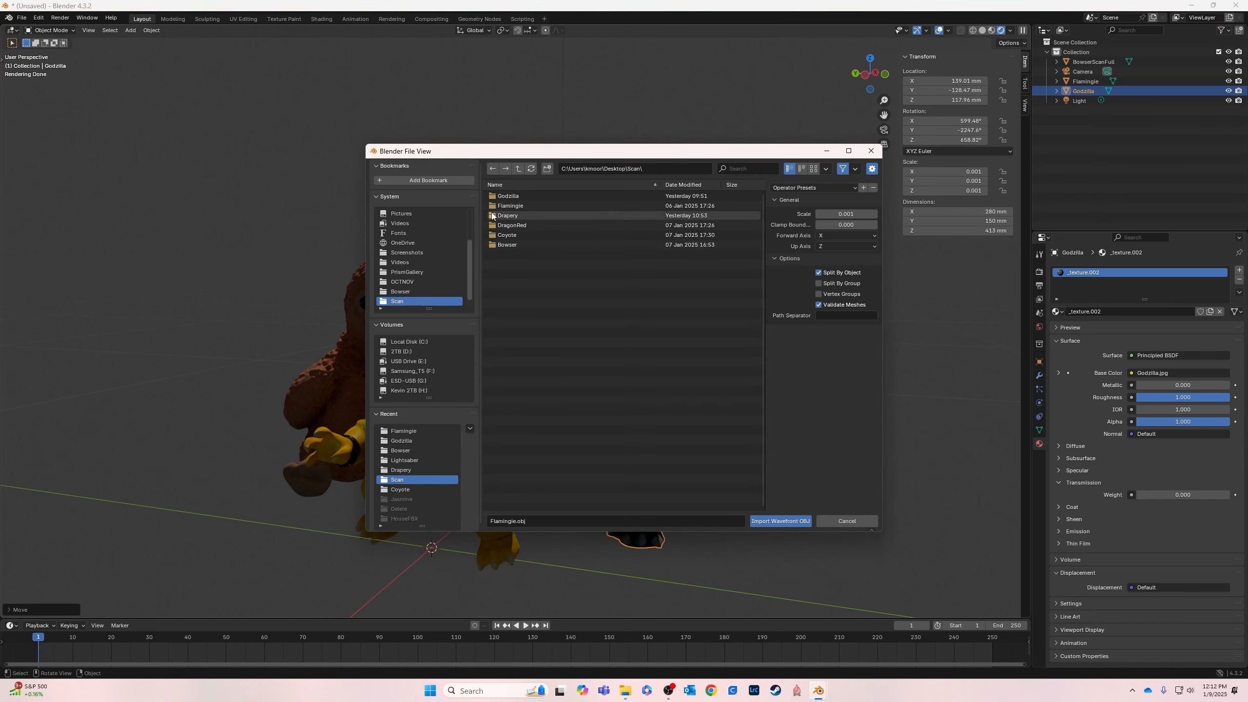
double_click(505, 217)
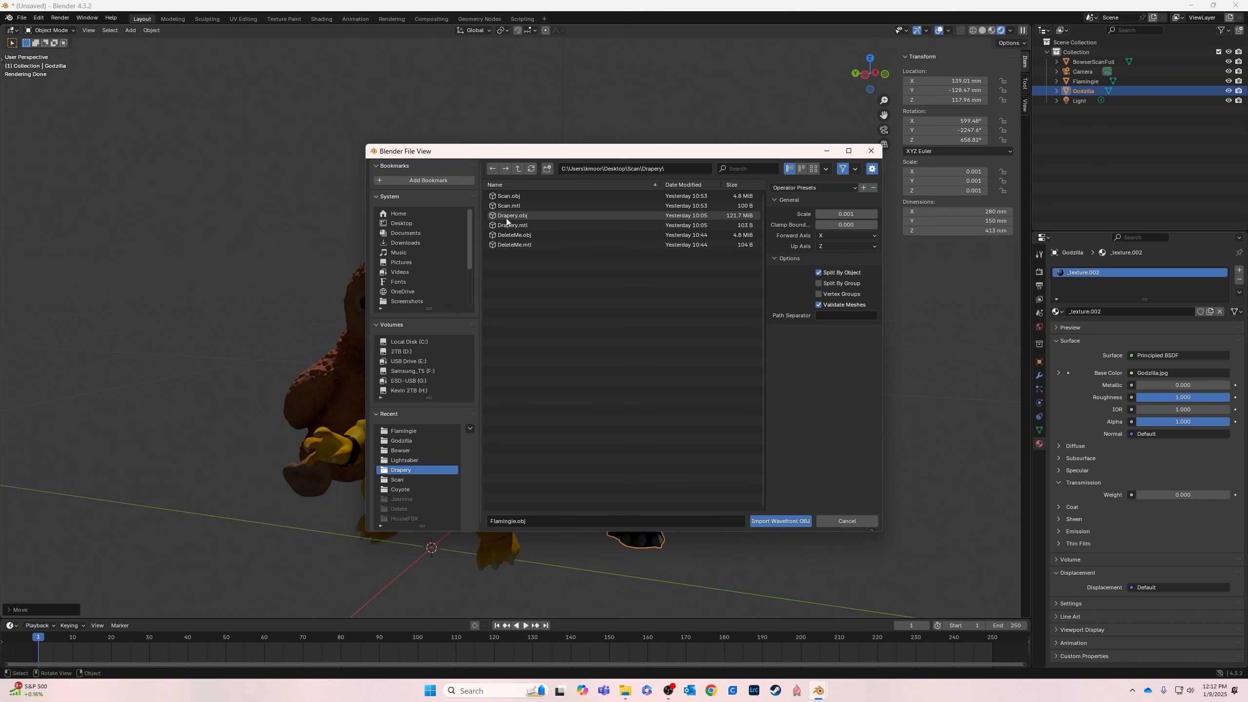
left_click(509, 217)
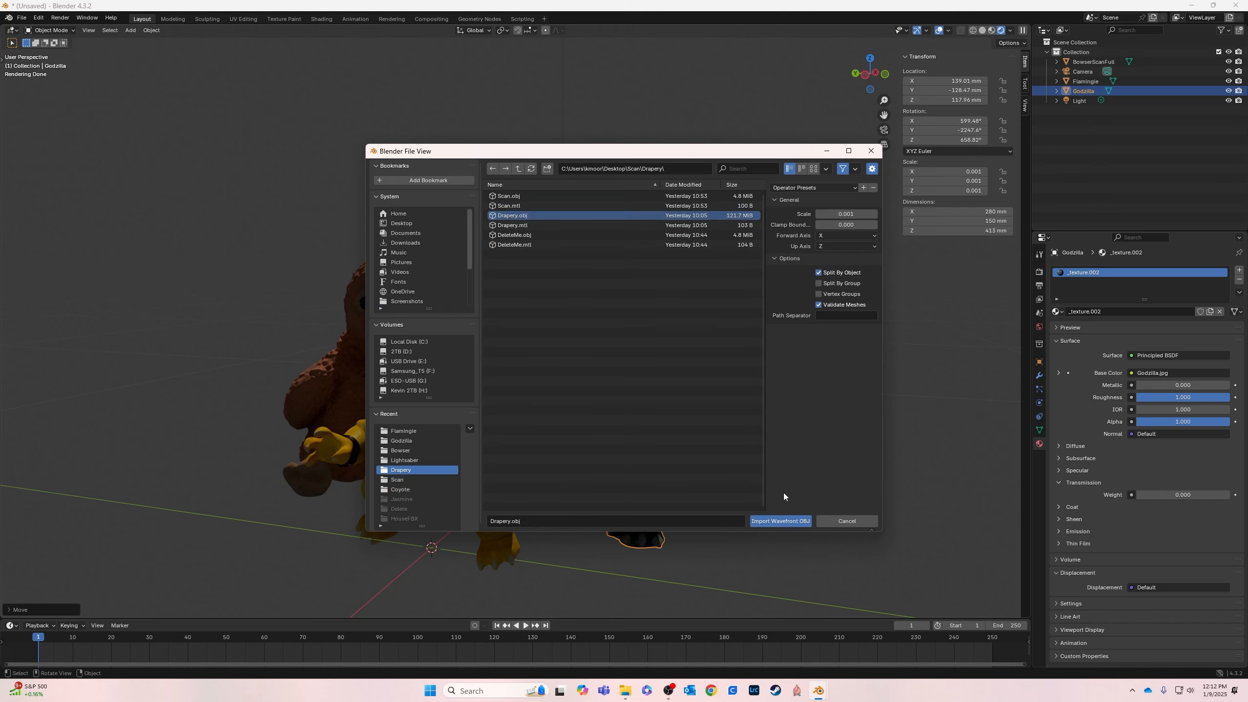
left_click(792, 520)
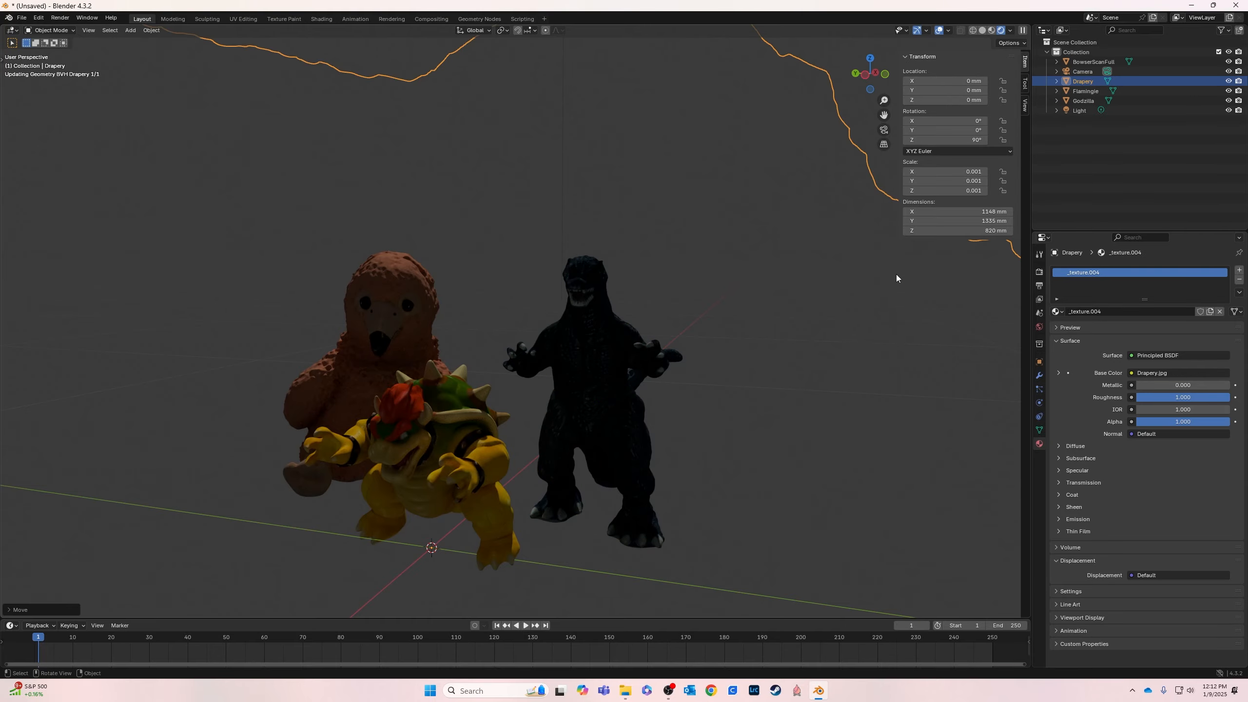
Set the drapery's origin to its geometry
key("KP_Decimal")
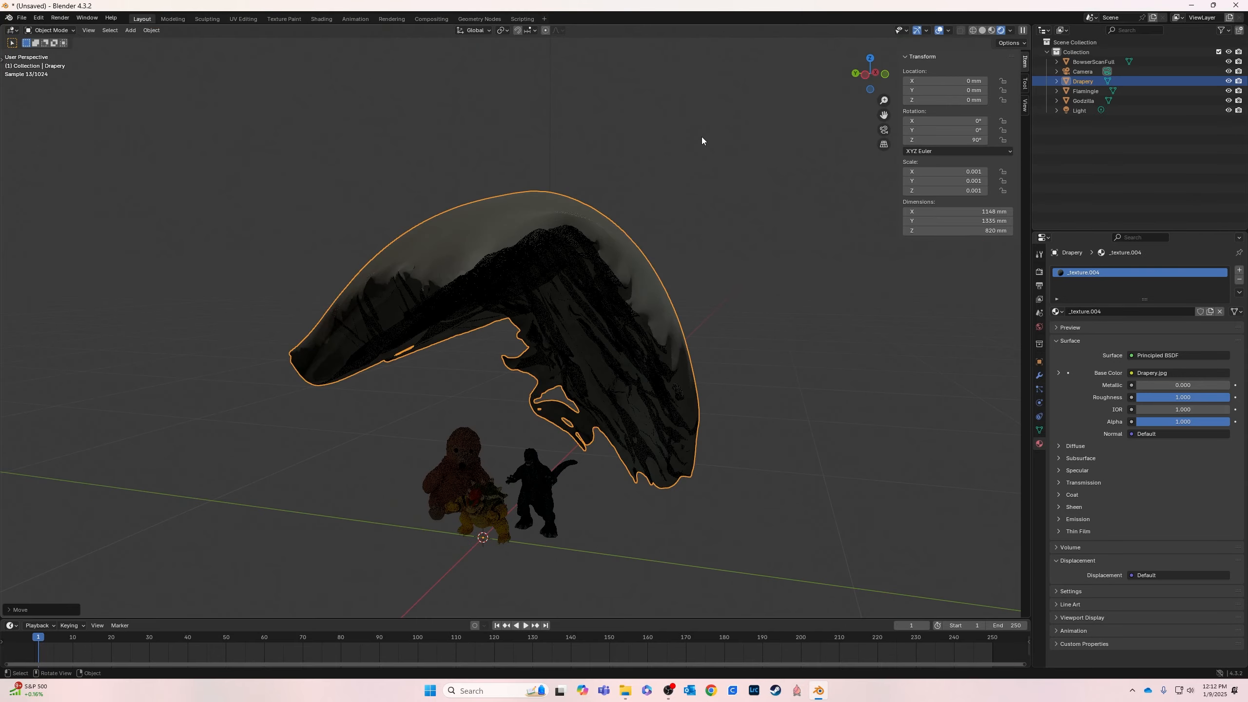
middle_click_drag(706, 134, 507, 230)
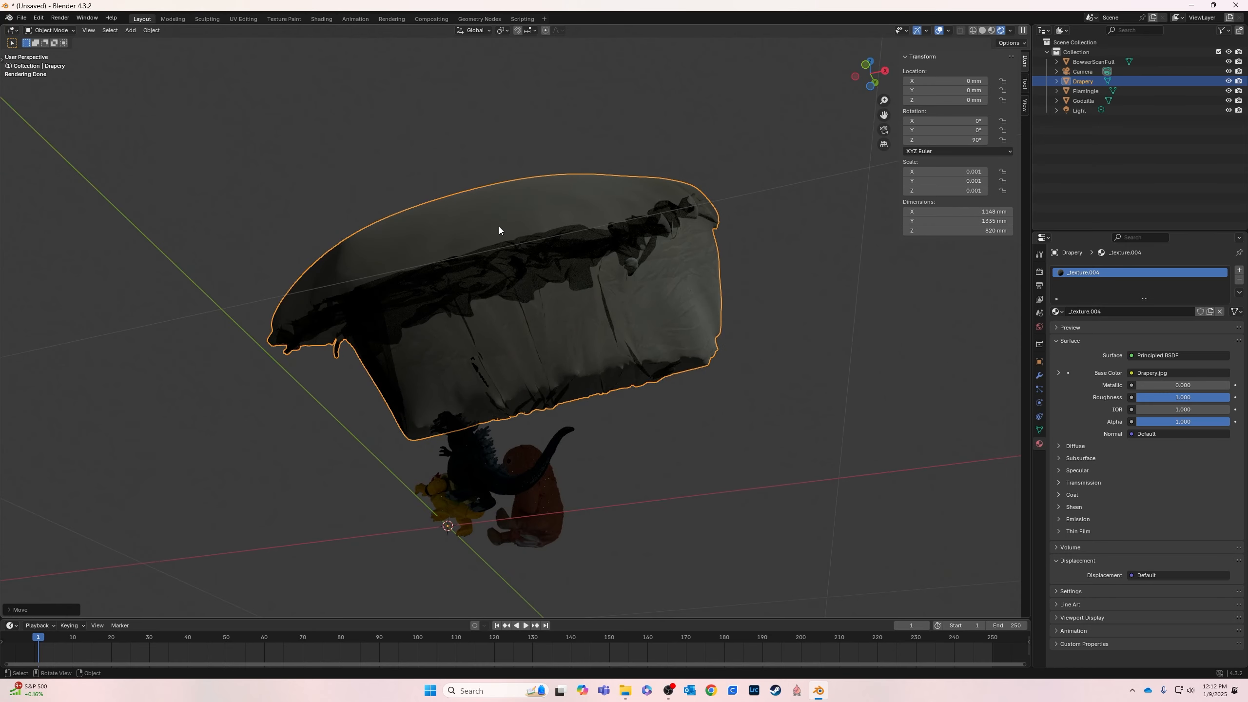
right_click(499, 226)
mouse_move(499, 229)
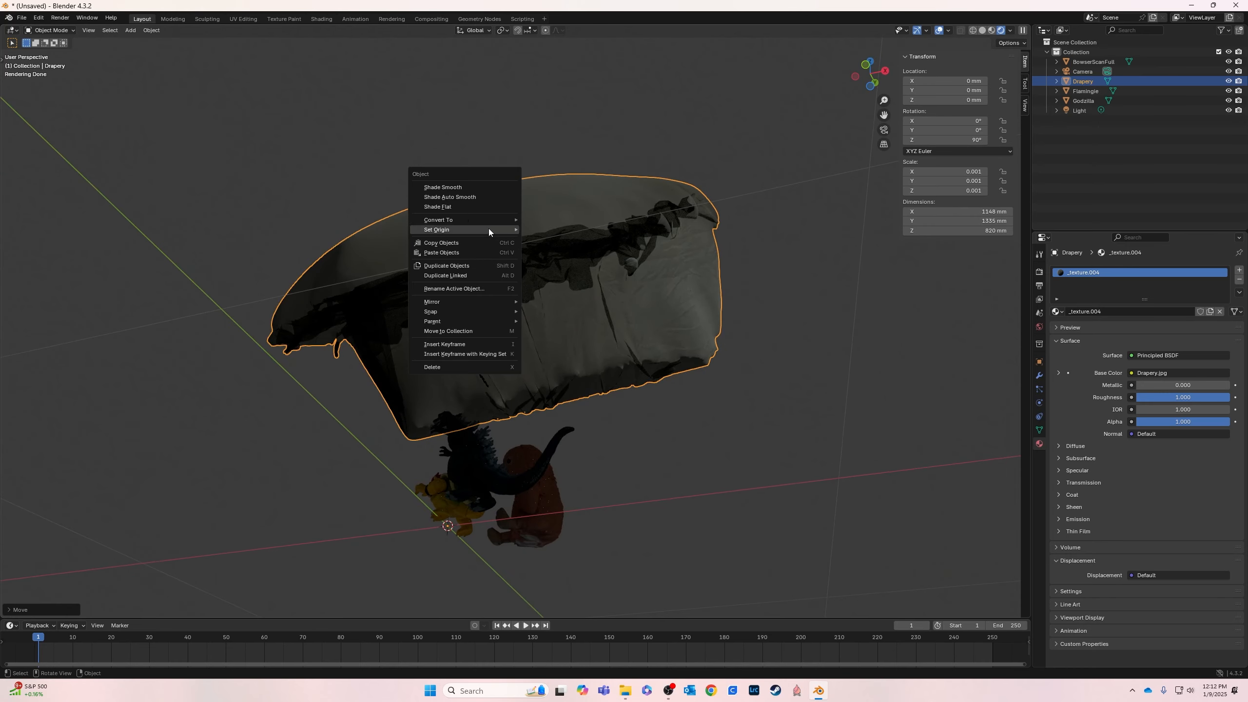
mouse_move(446, 222)
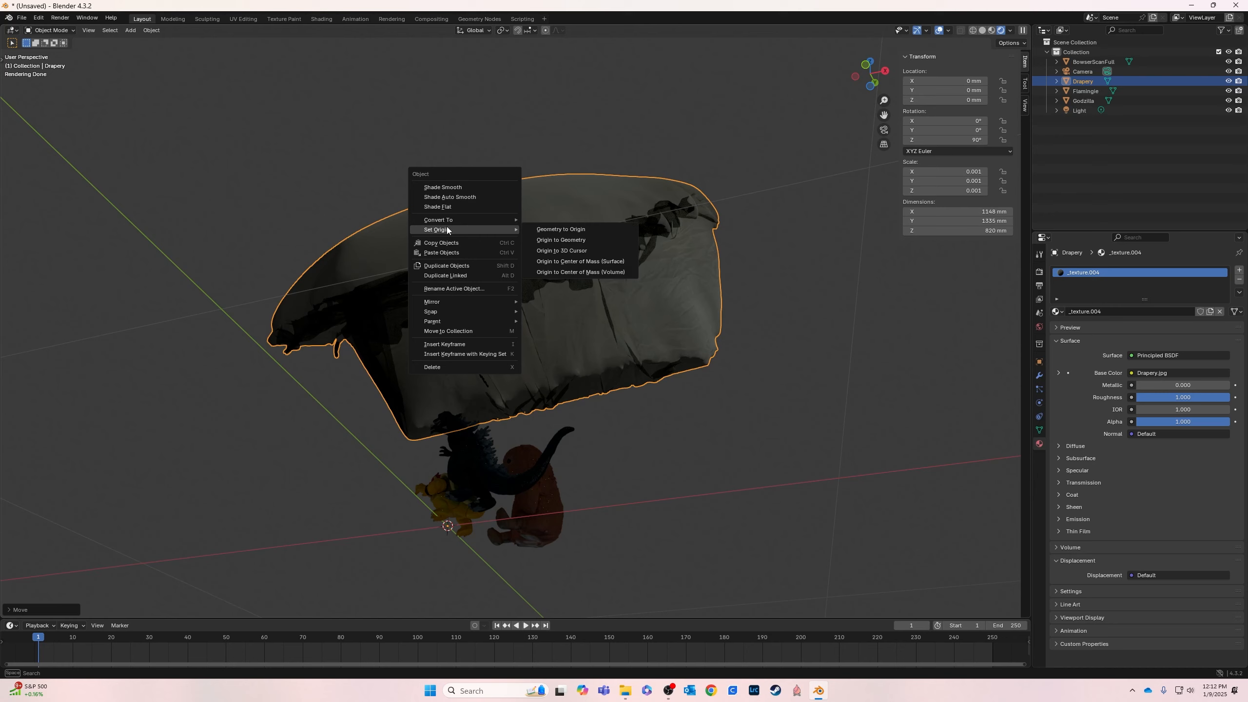
left_click(571, 240)
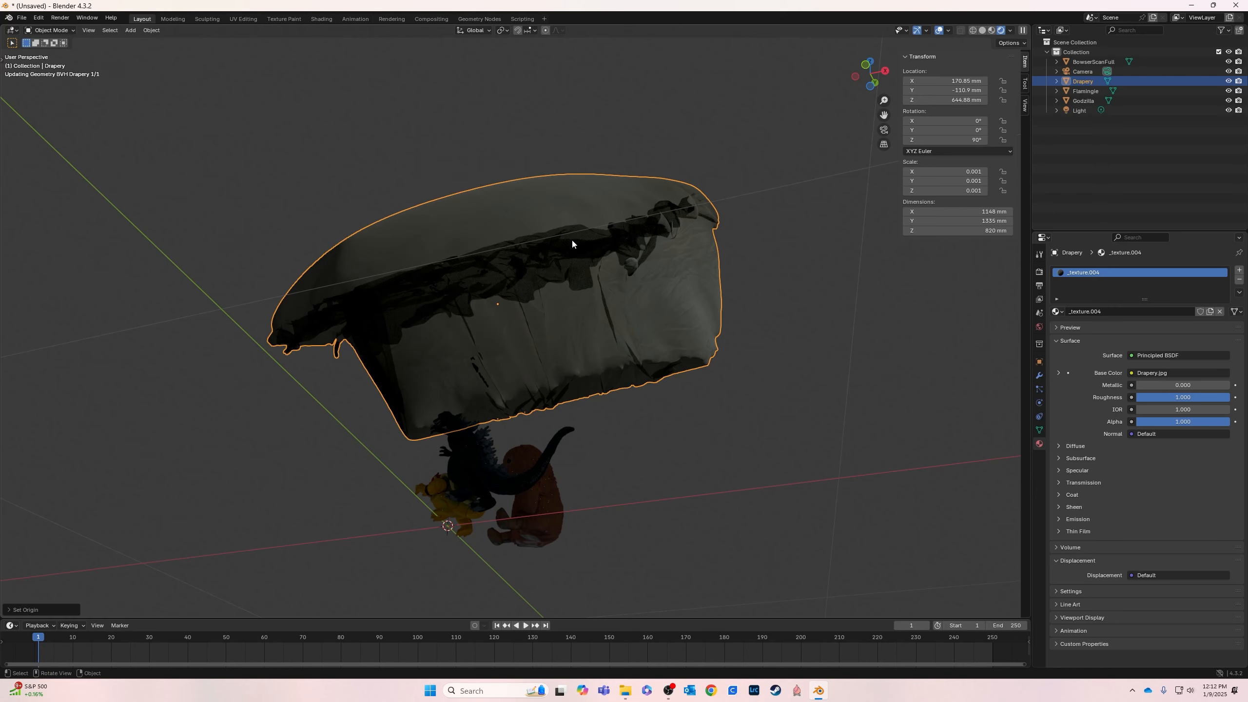
Turn the drapery over so its backdrop stands up and move it down around the figures to about Z 315 mm
key("r")
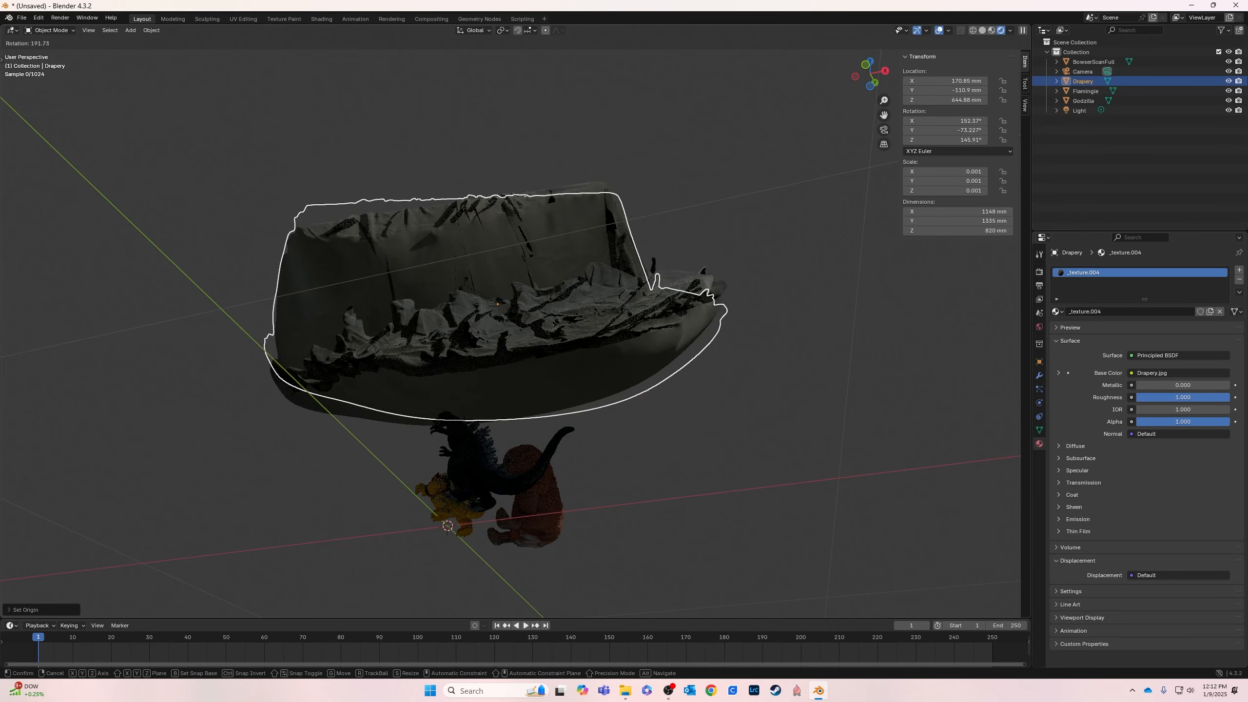
left_click(620, 394)
middle_click_drag(708, 437, 598, 321)
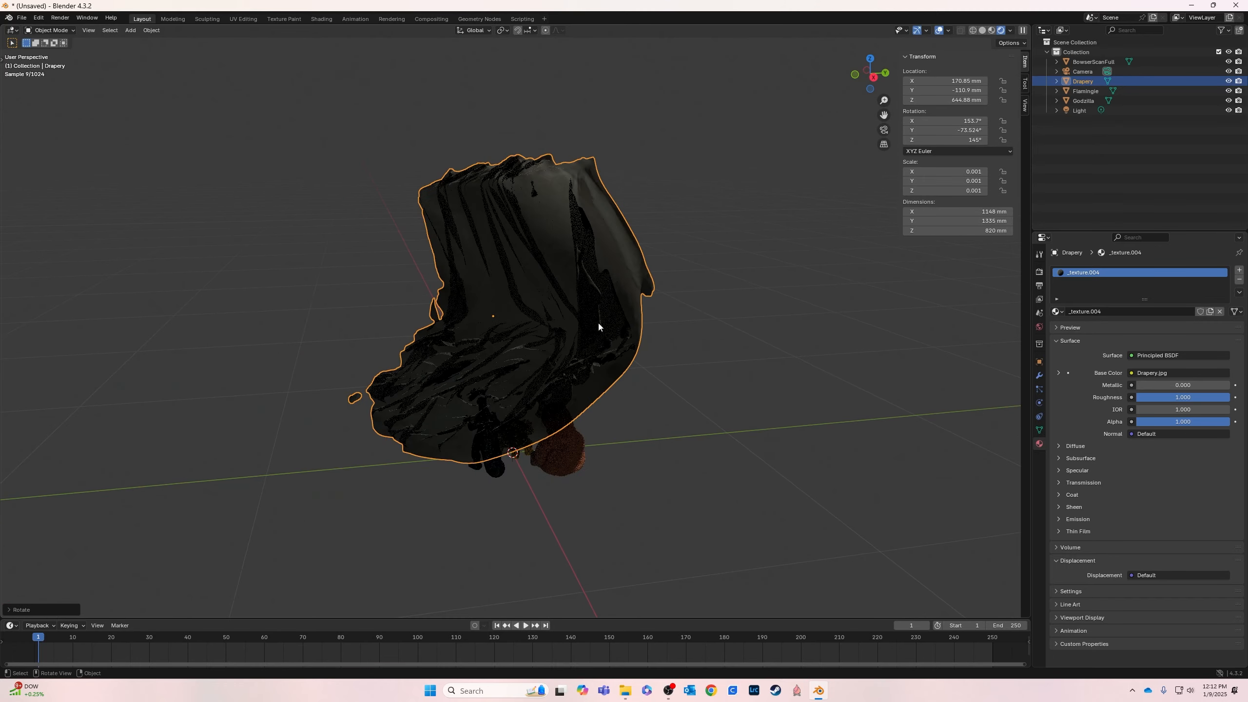
key("g")
left_click(587, 398)
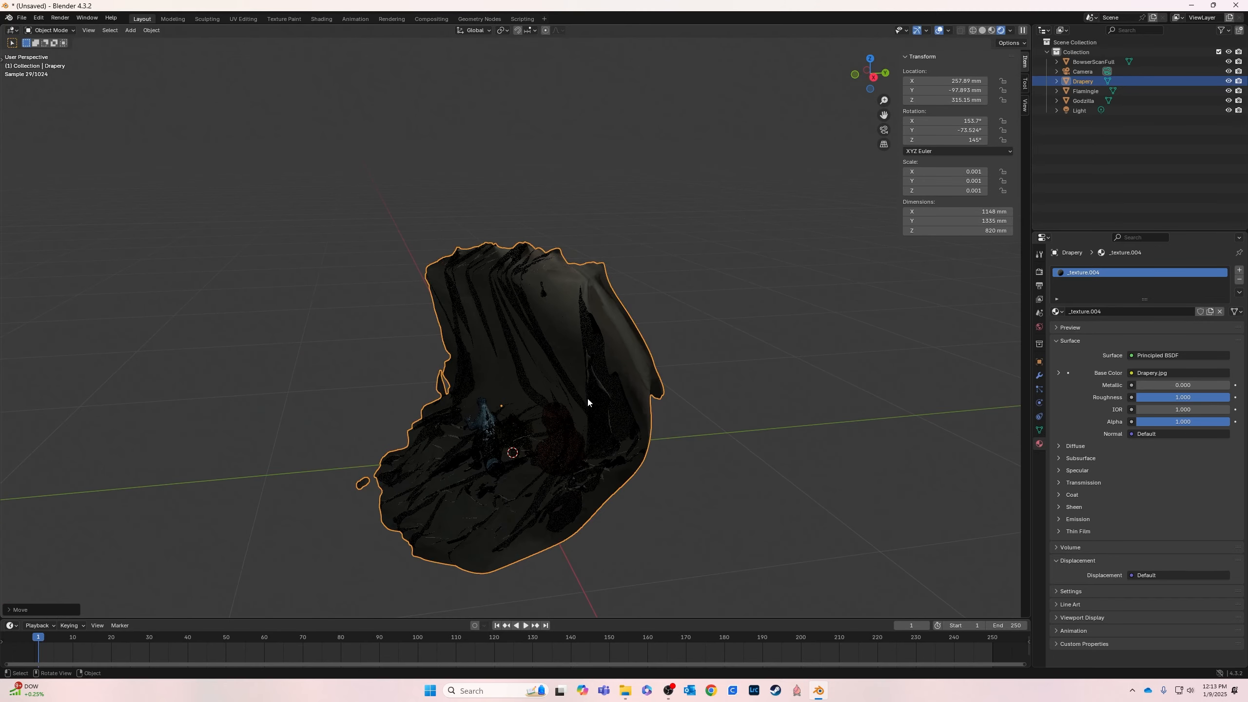
Set the transmission weight of the drapery's material to 0
left_click(1061, 482)
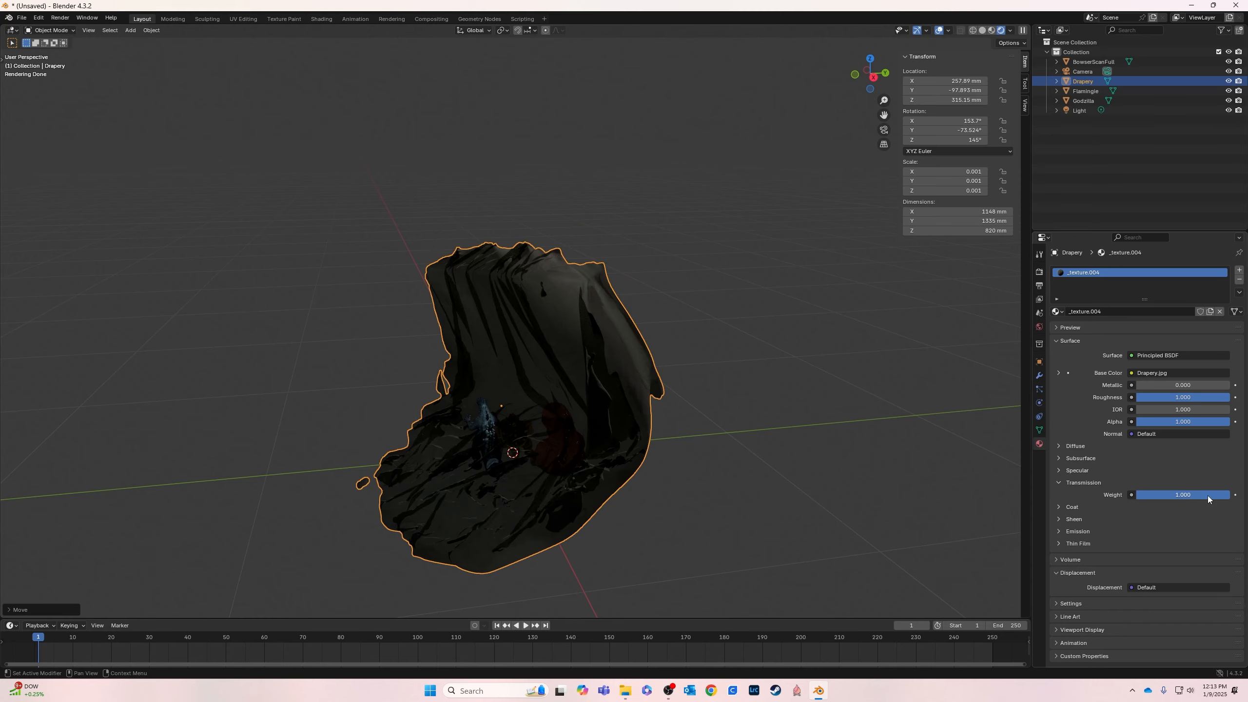
left_click(773, 483)
middle_click_drag(773, 484, 688, 457)
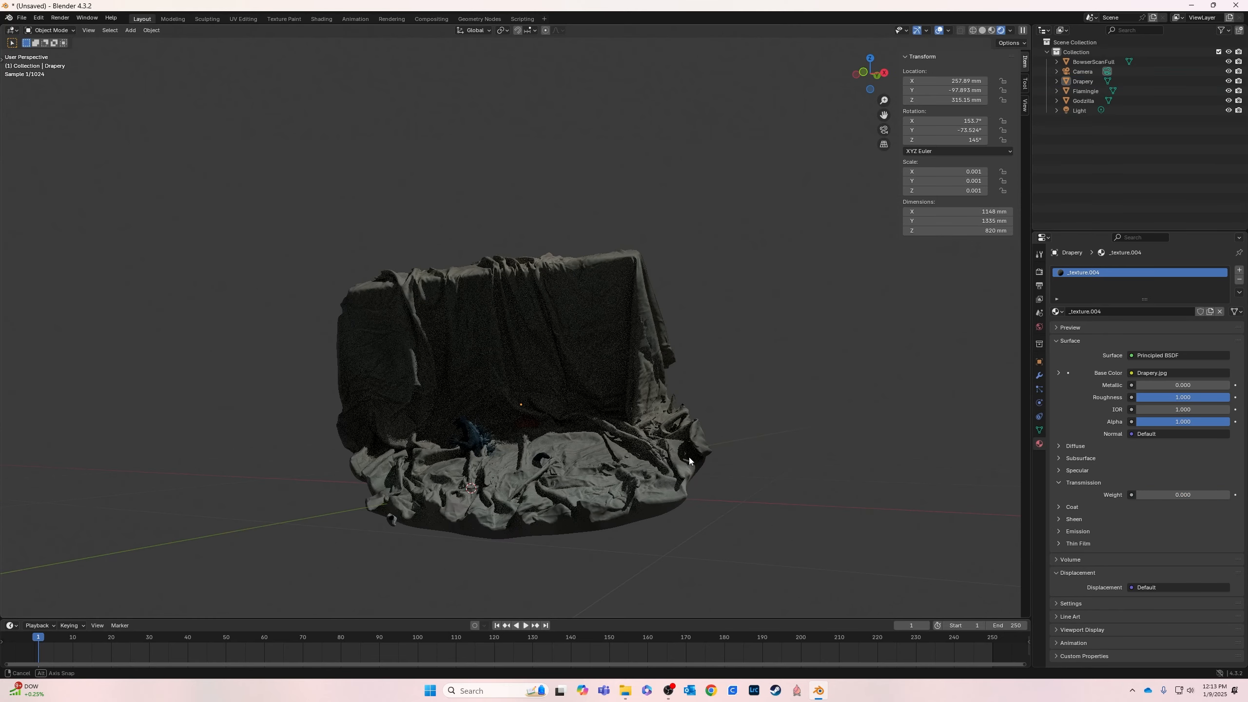
mouse_move(862, 343)
middle_mouse_down()
mouse_move(801, 364)
mouse_move(815, 379)
mouse_move(869, 360)
mouse_move(839, 342)
middle_mouse_up()
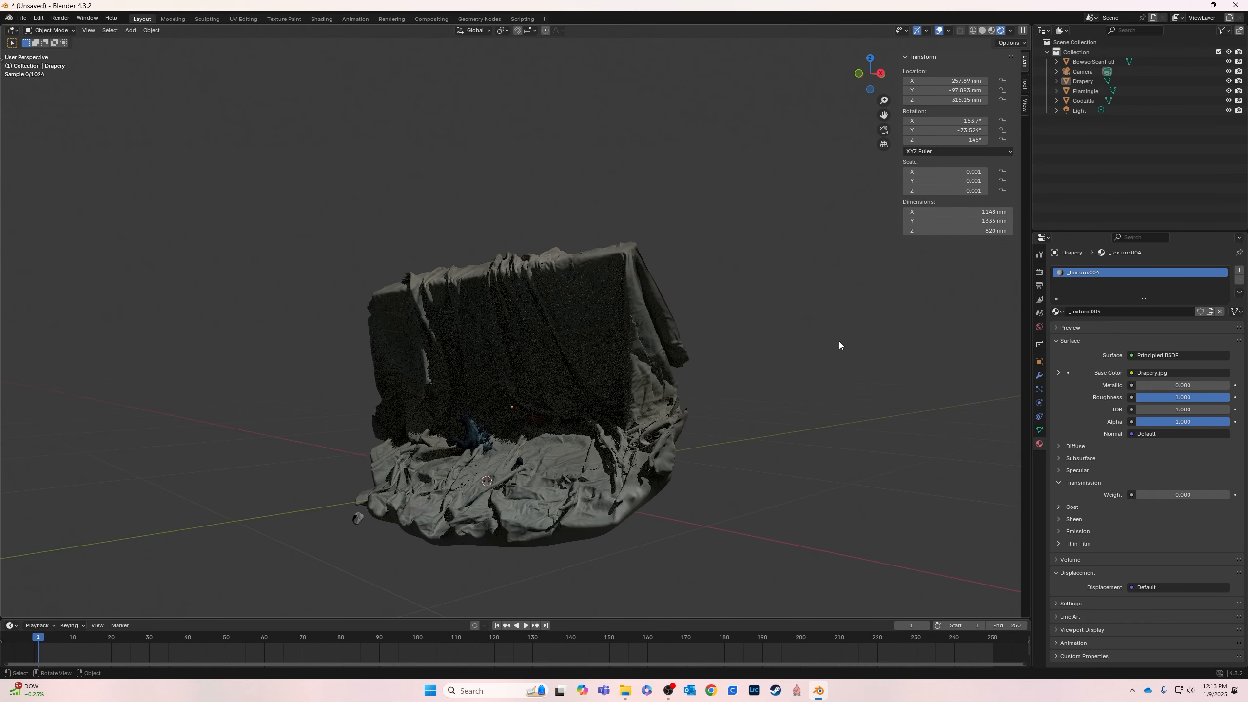
Level and tilt the drapery, then move it under the figures to about X 209, Y 107, Z 156 mm
left_click(572, 296)
key("r")
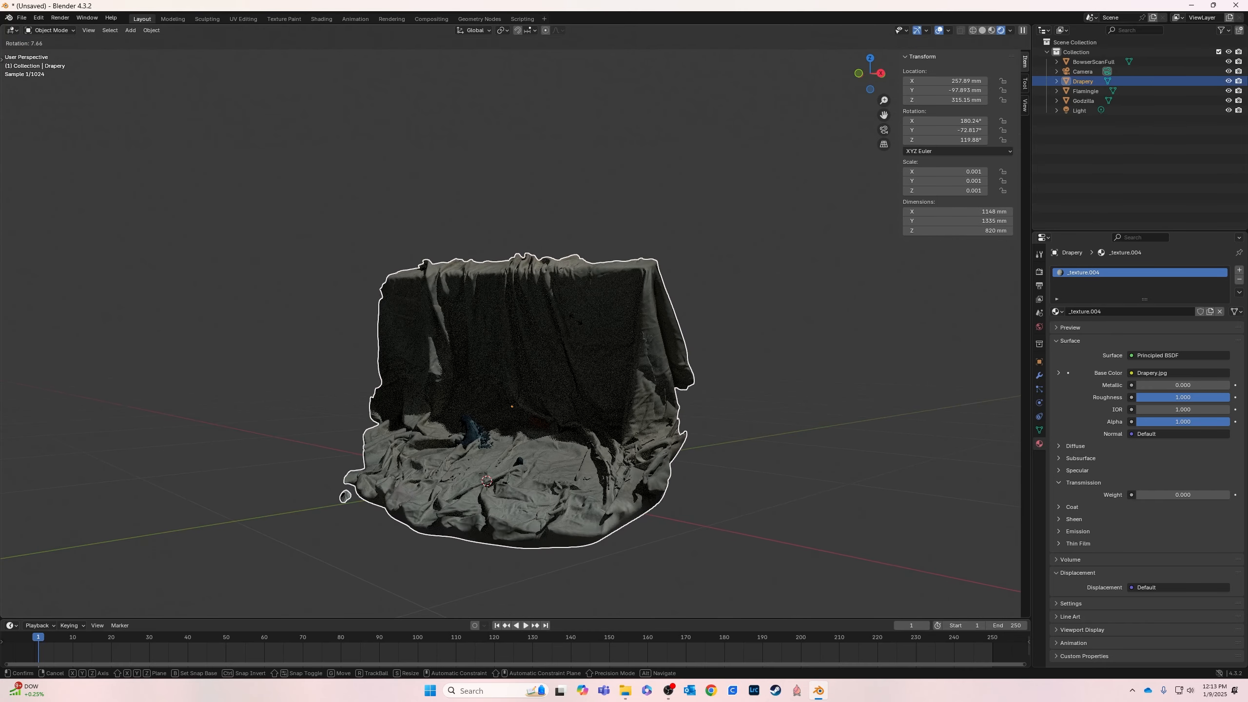
left_click(575, 320)
key("r")
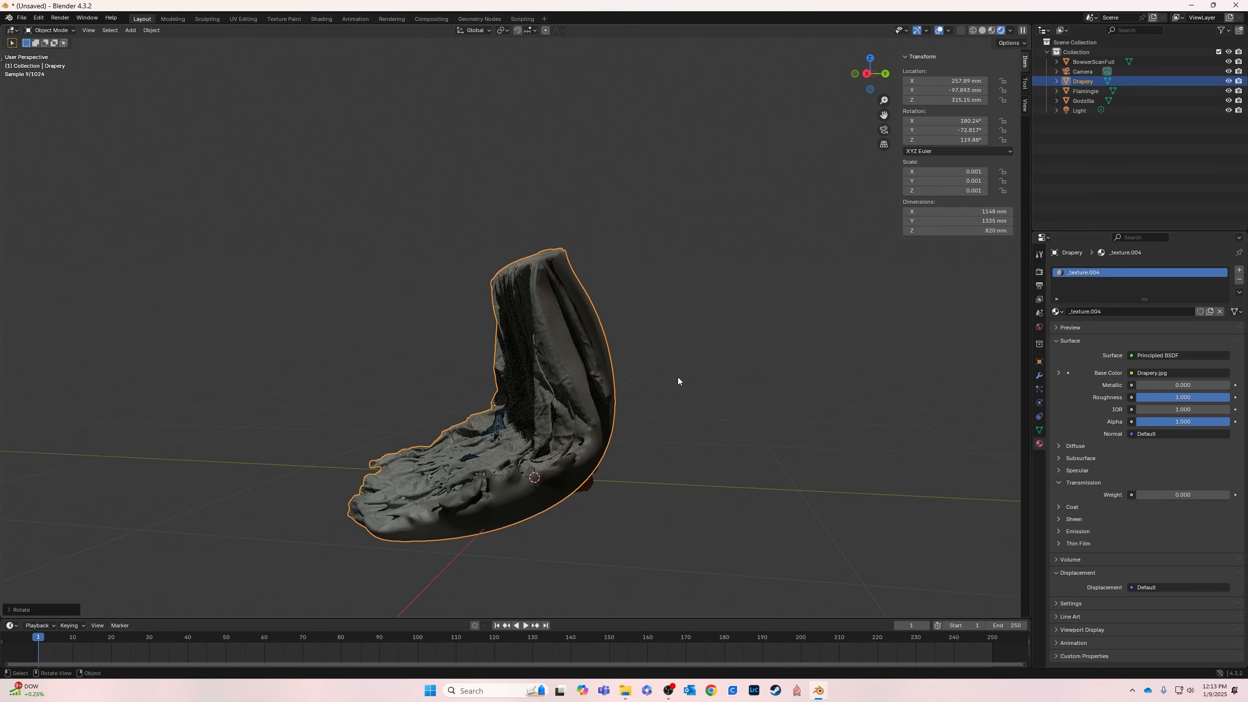
left_click(563, 398)
key("g")
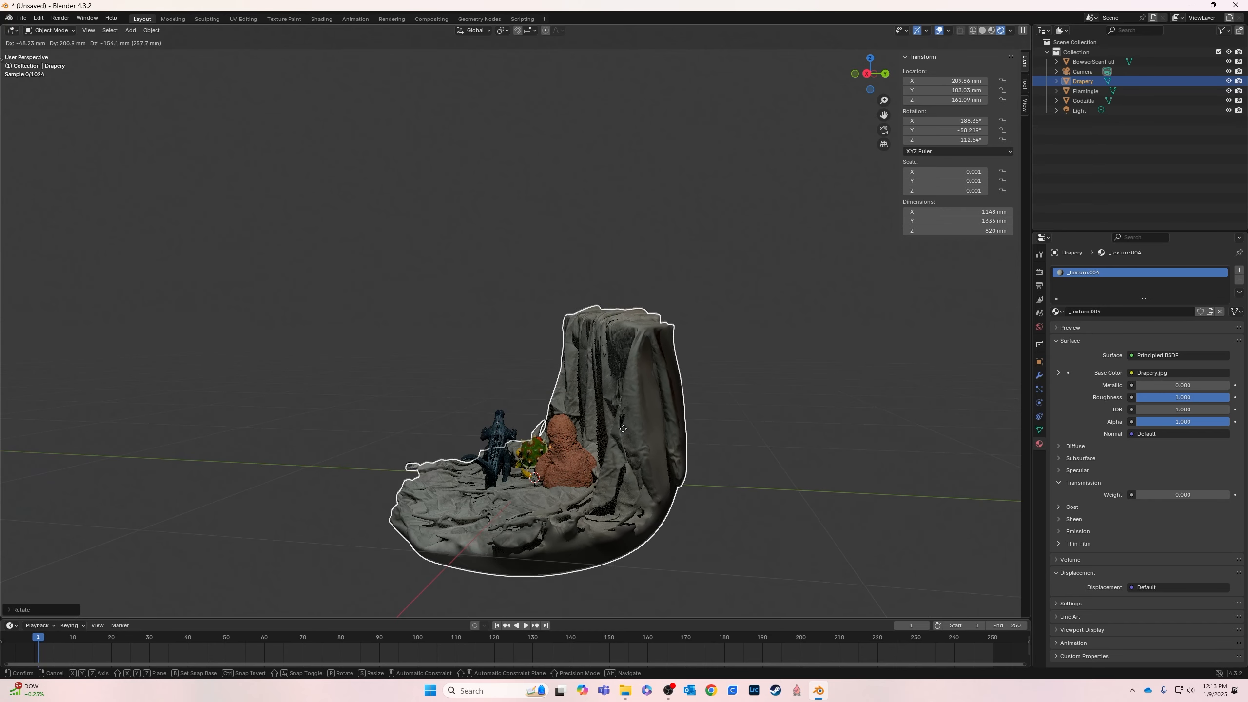
left_click(623, 432)
Rotate the drapery by about 119° in top view so its backdrop stands behind the figures
left_click(868, 57)
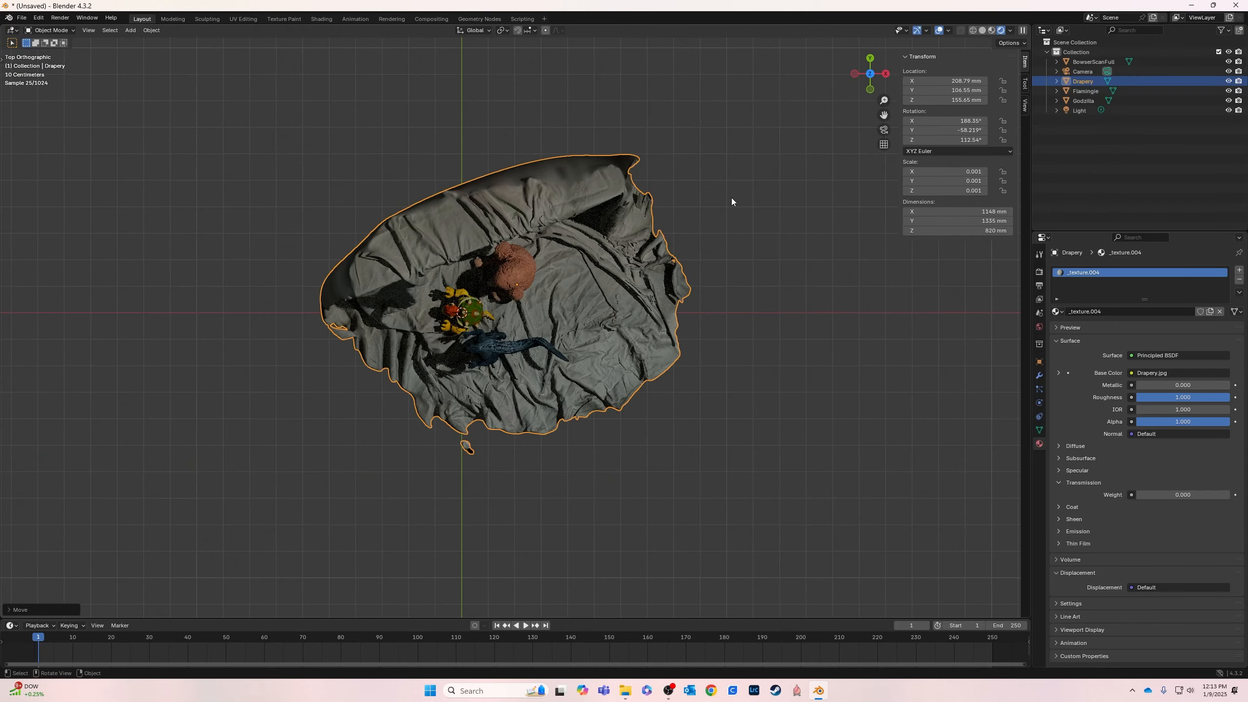
key("r")
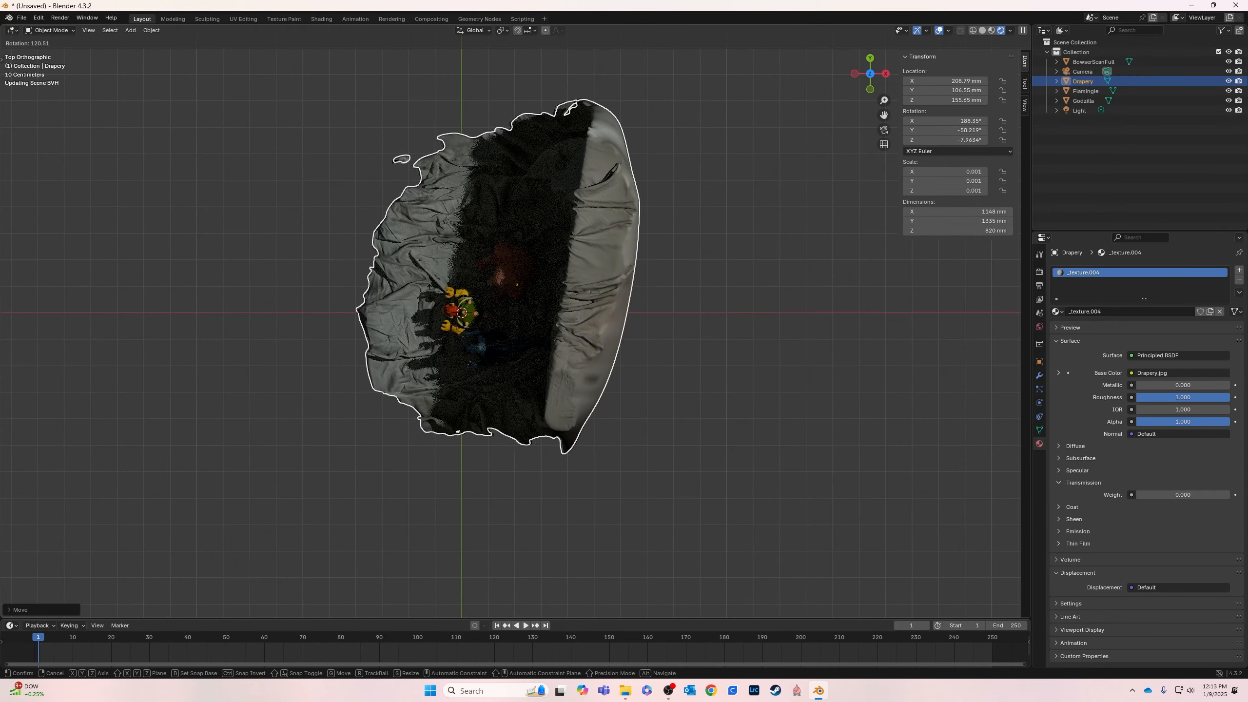
left_click(508, 280)
middle_click_drag(508, 281, 808, 322)
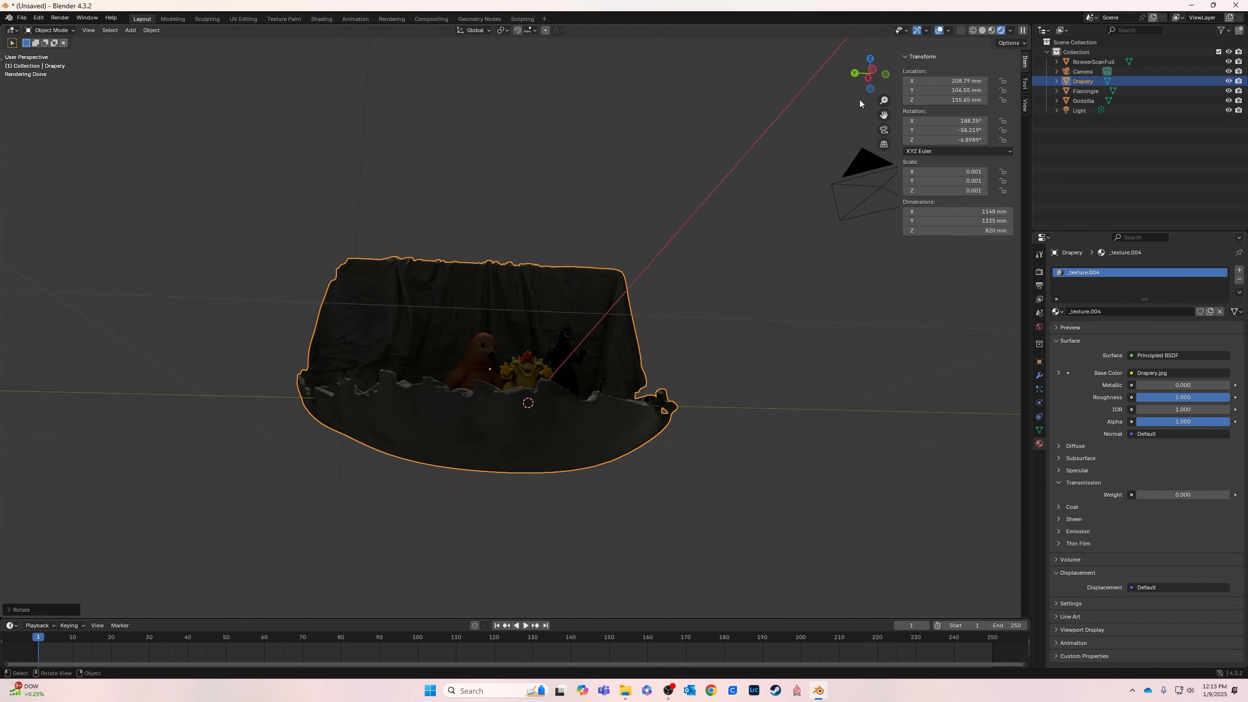
Level the drapery in the left orthographic view and centre it behind the figures at about Y 9 mm, Z 163 mm
left_click(872, 74)
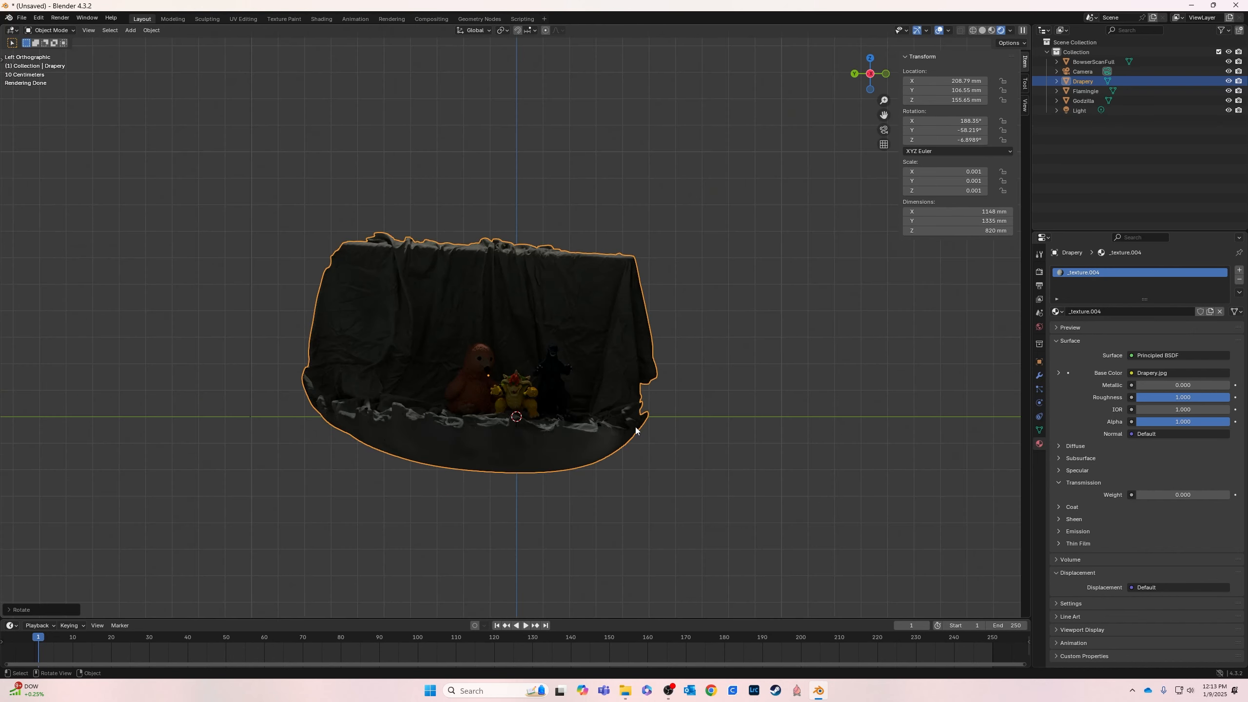
scroll(583, 448, "up", 2)
key("r")
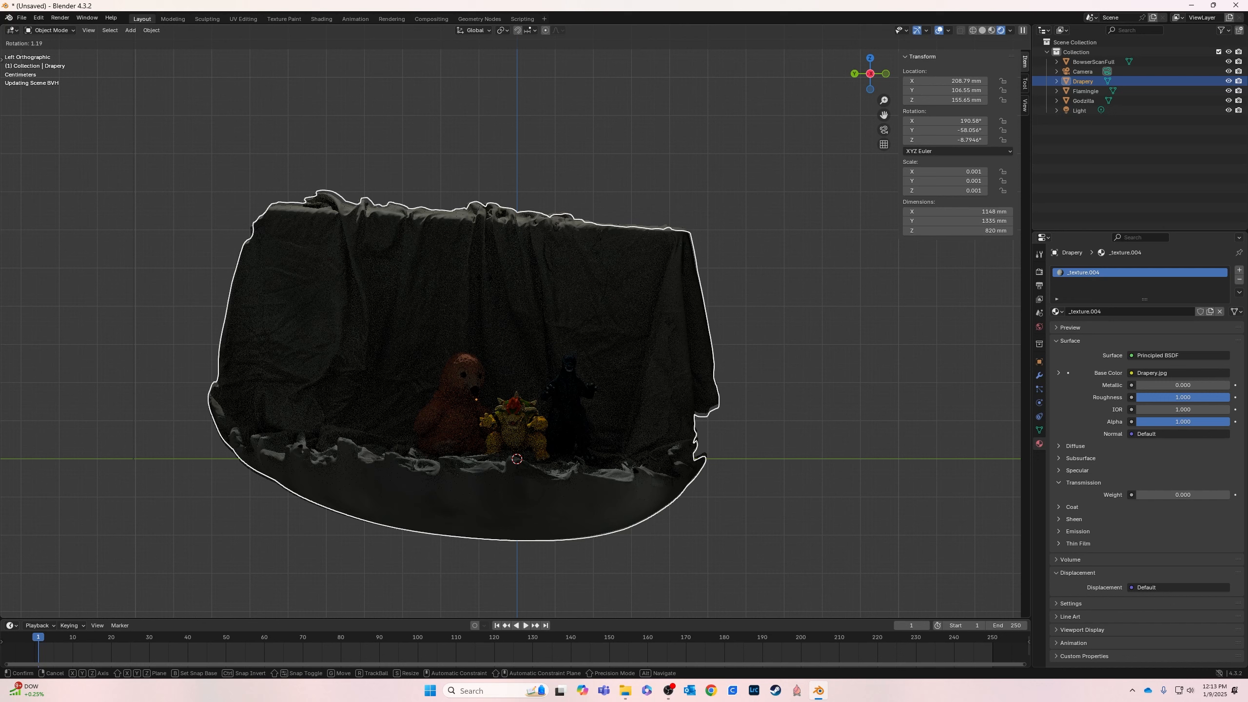
left_click(473, 277)
key("g")
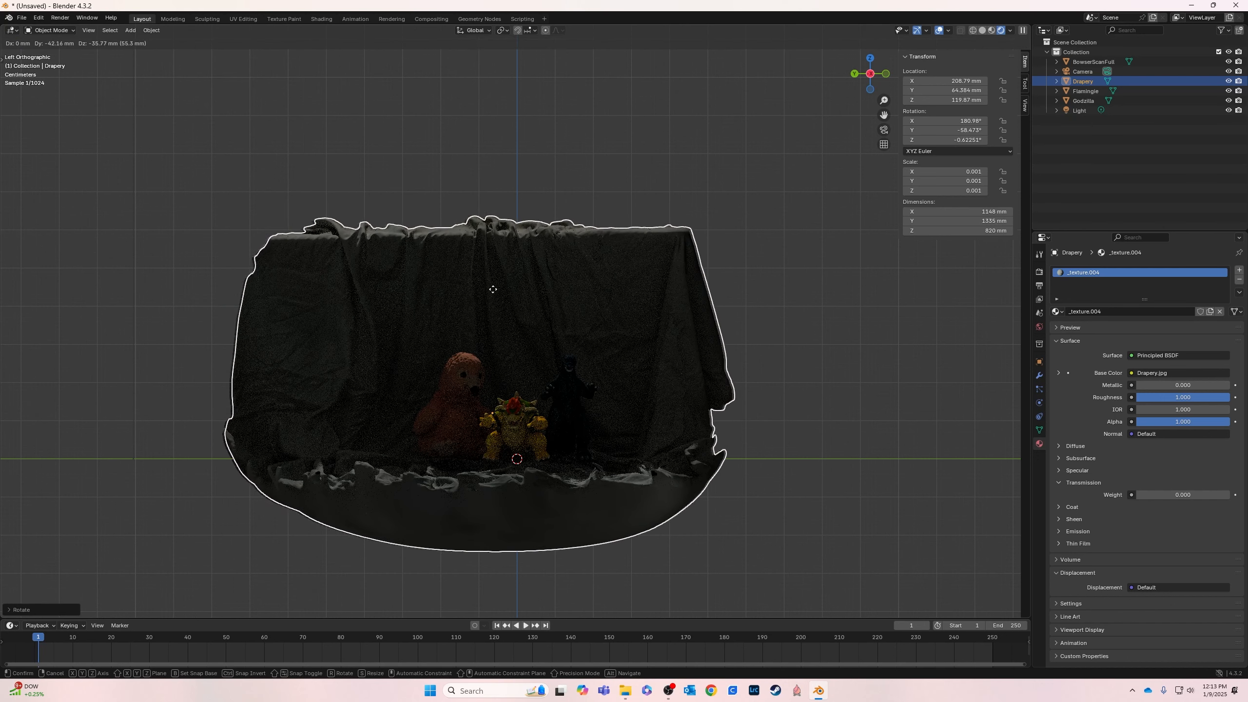
left_click(513, 272)
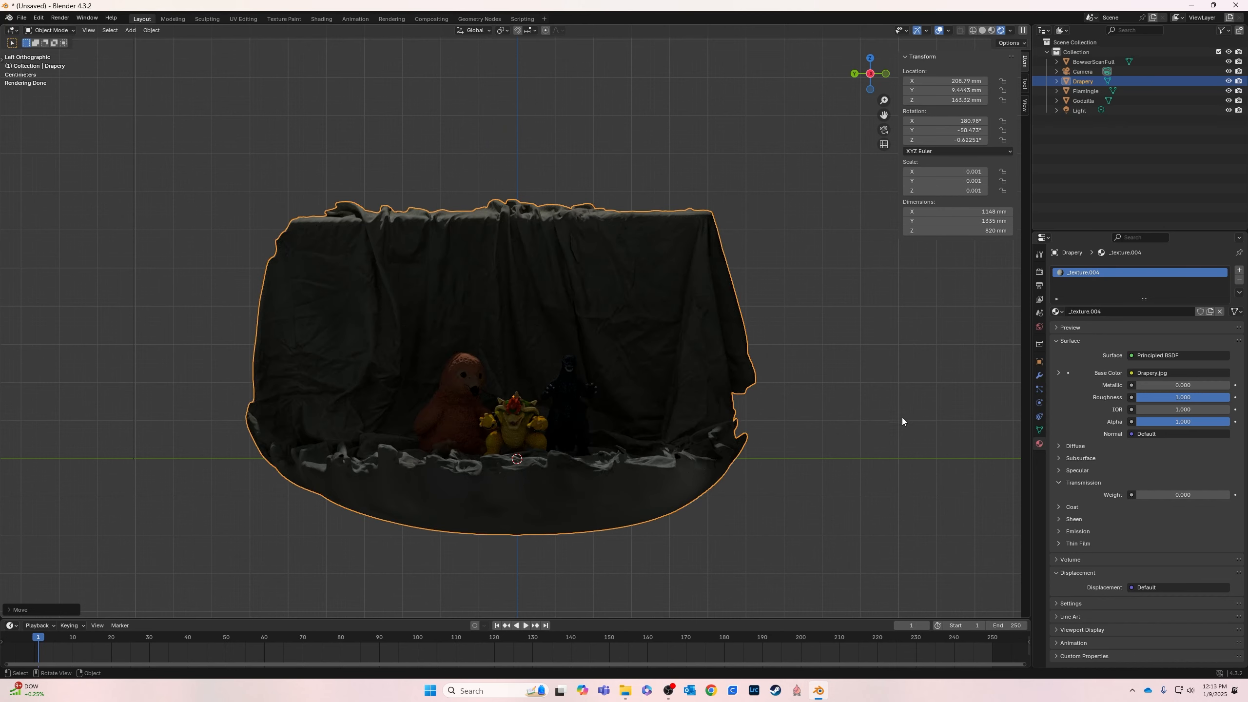
Move the light down and closer to the drapery, to about X 2663, Y 3003, Z 2101 mm
middle_click_drag(902, 417, 644, 531)
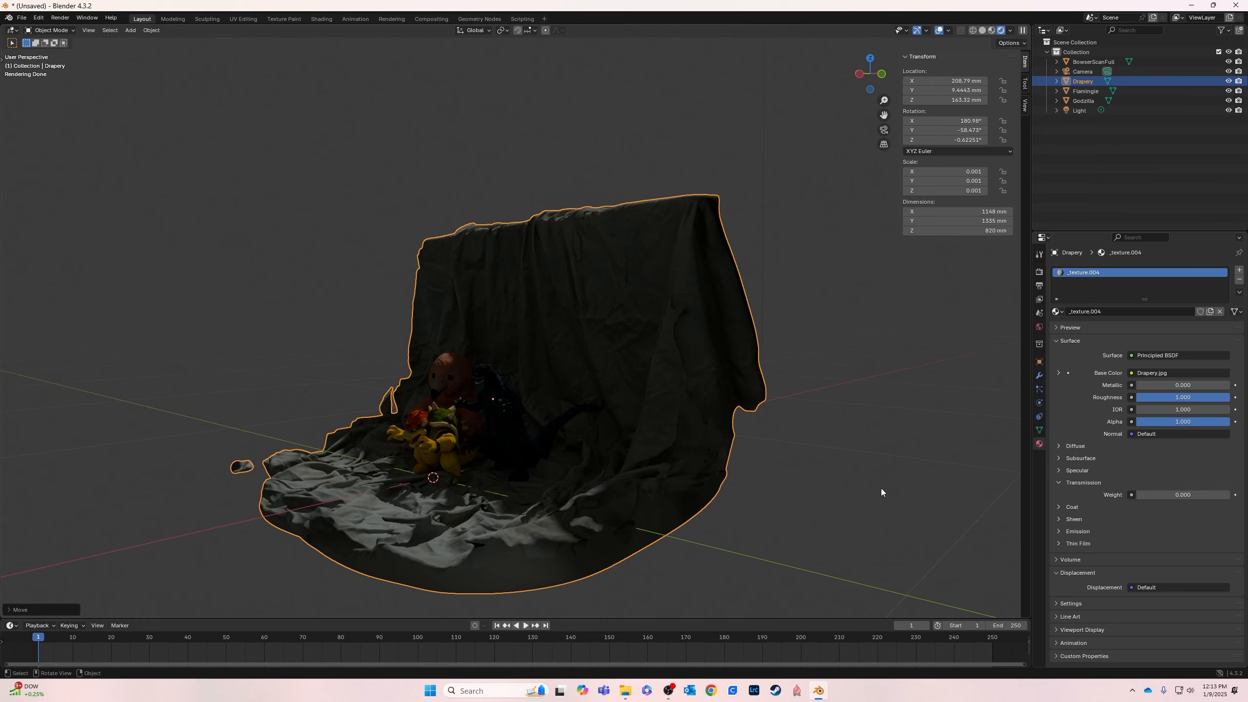
middle_click_drag(881, 488, 852, 455)
scroll(853, 455, "down", 5)
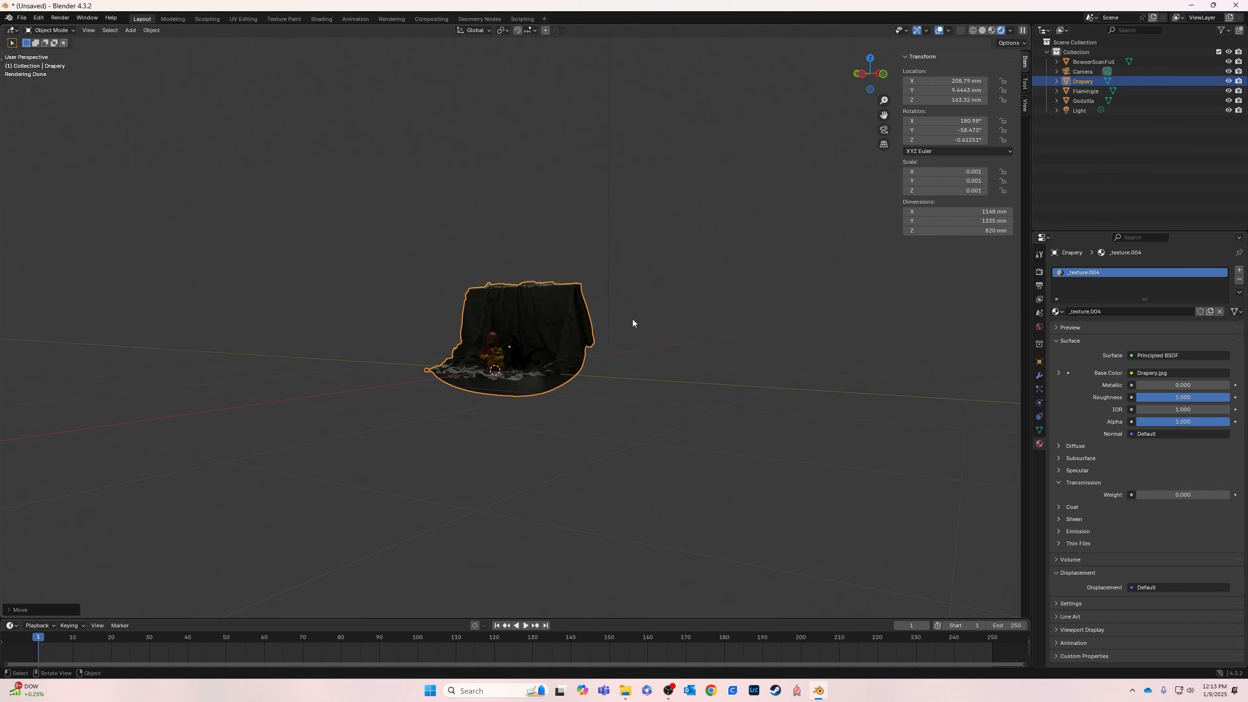
left_click(609, 209)
scroll(636, 217, "down", 3)
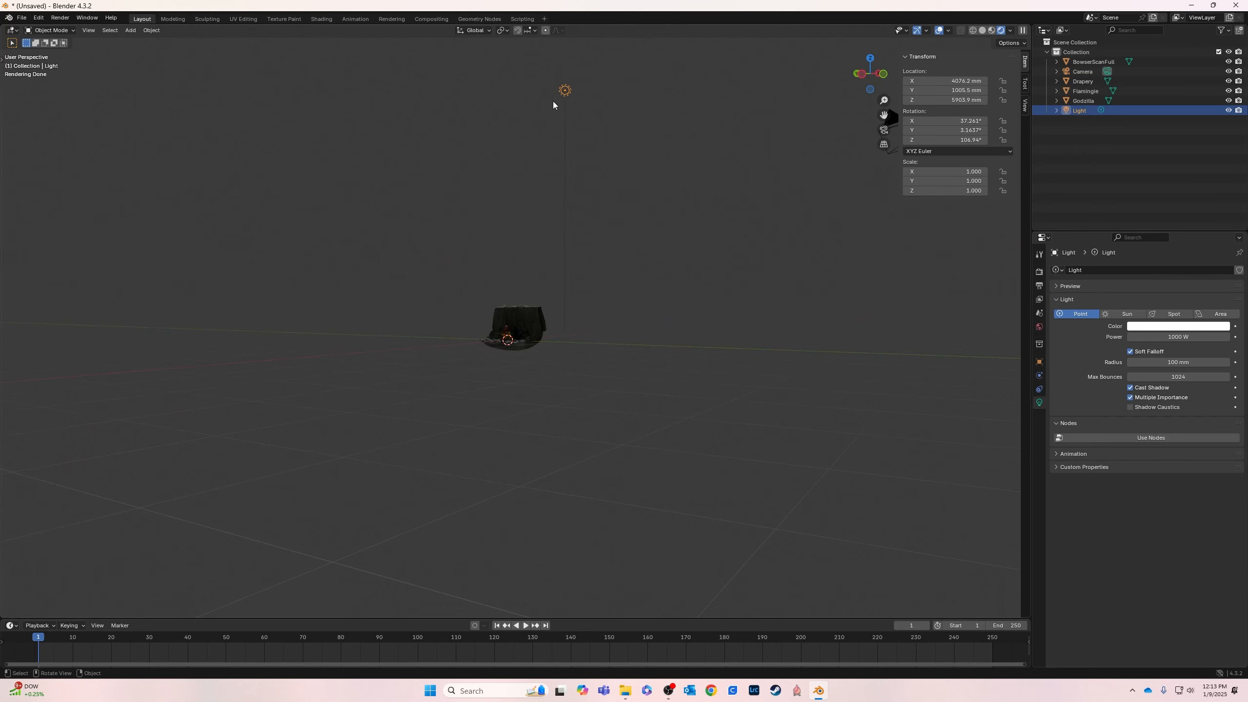
key("g")
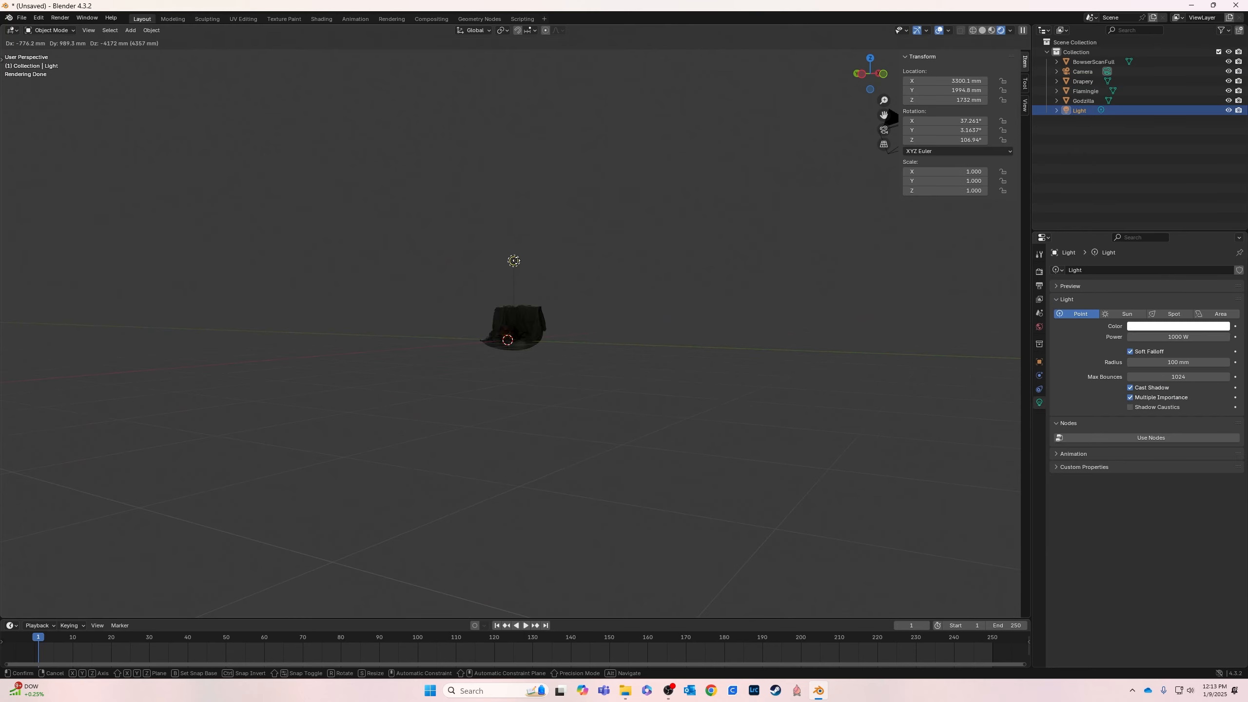
left_click(464, 248)
In top view, move the light to the figures' front side at about X -1736, Y 574 mm
scroll(496, 280, "up", 5)
middle_click_drag(500, 333, 630, 336)
scroll(629, 336, "down", 4)
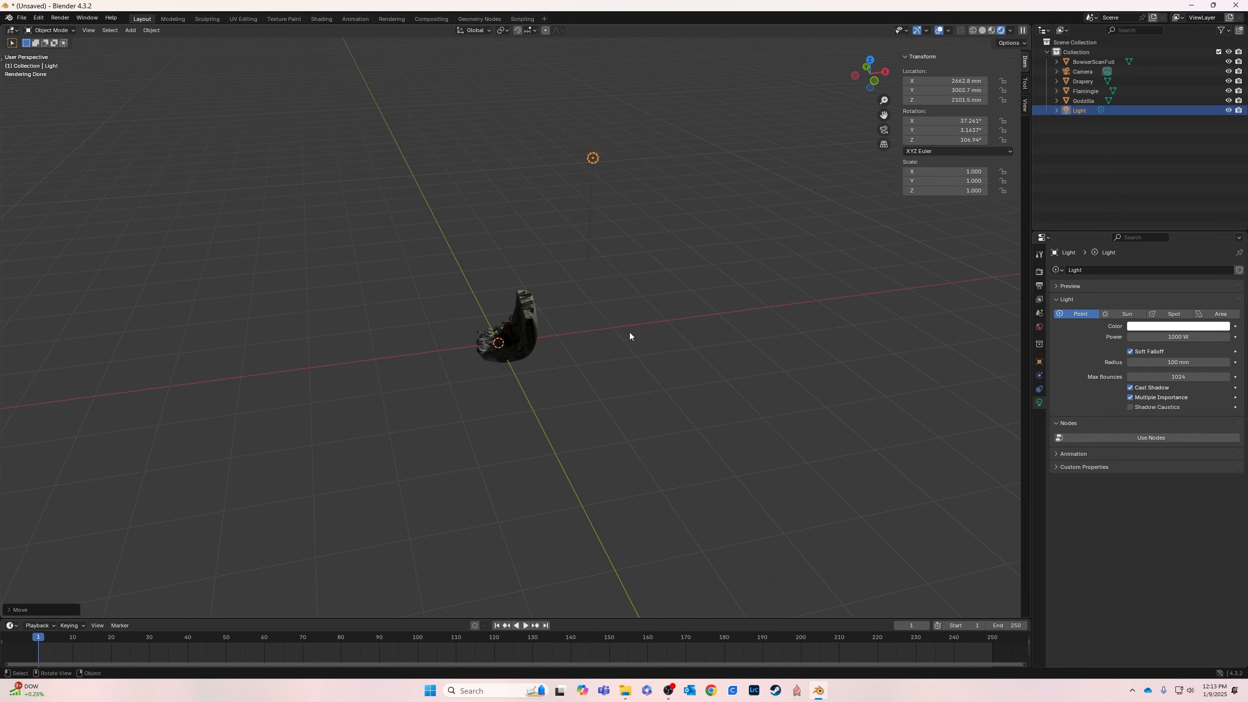
left_click(869, 61)
key("g")
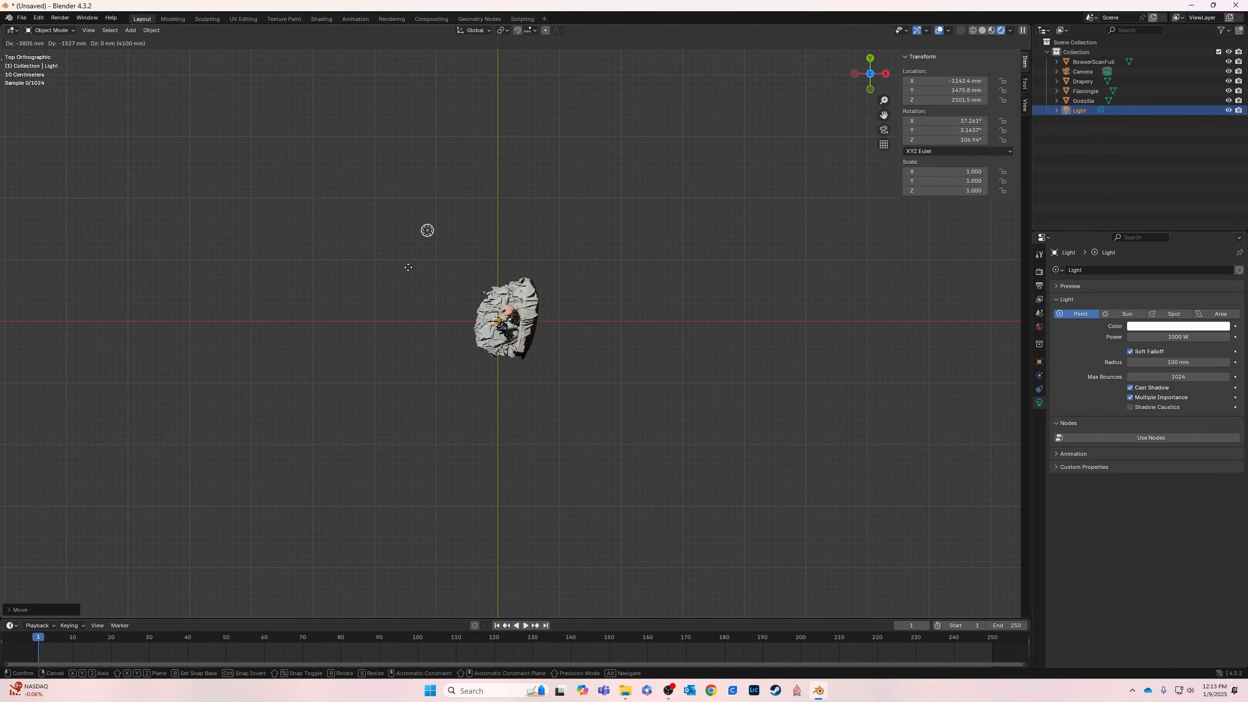
left_click(372, 322)
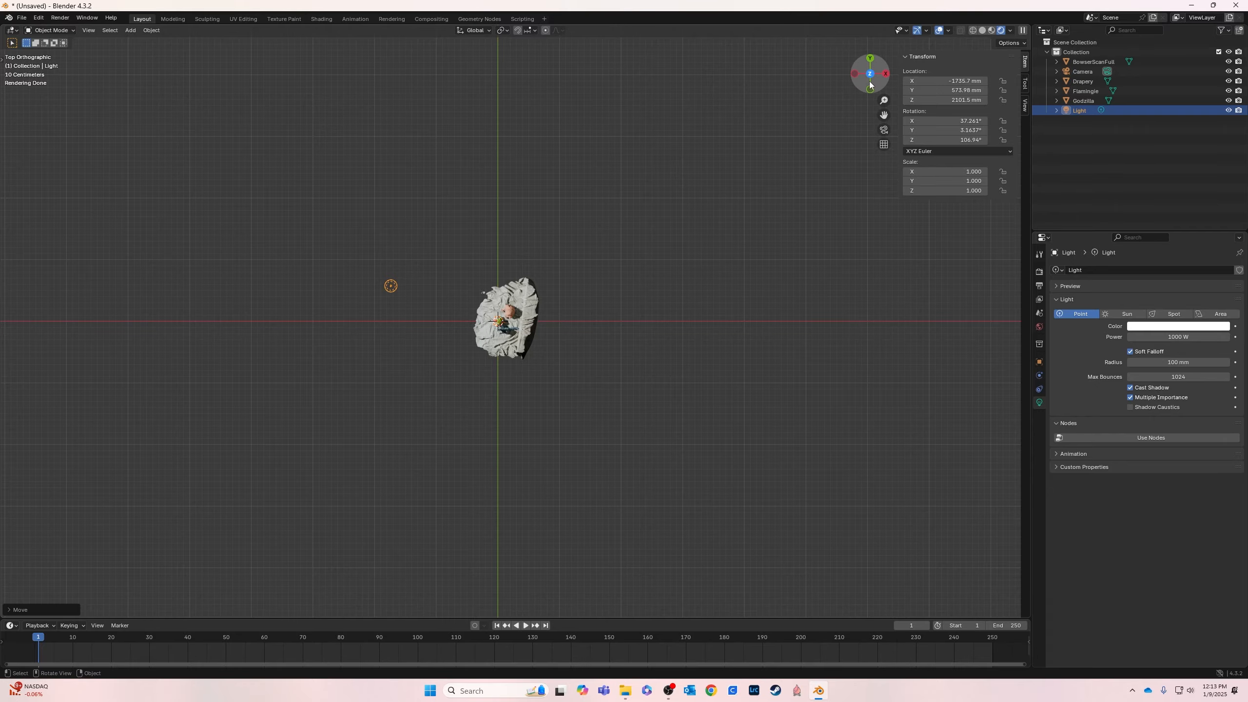
Deselect the light and examine up close how it illuminates the three figures and the drapery from the front
middle_click_drag(798, 134, 619, 370)
scroll(619, 366, "up", 10)
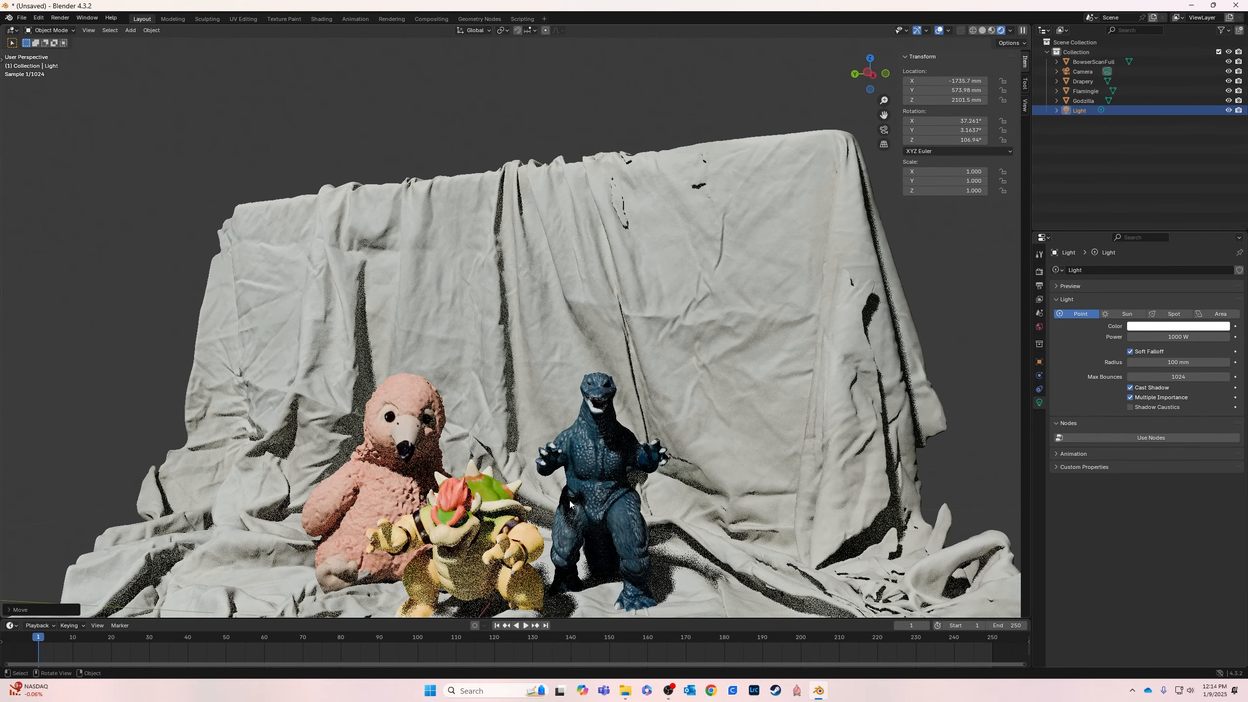
middle_click_drag(570, 505, 661, 355)
scroll(661, 355, "up", 2)
middle_click_drag(455, 450, 601, 461)
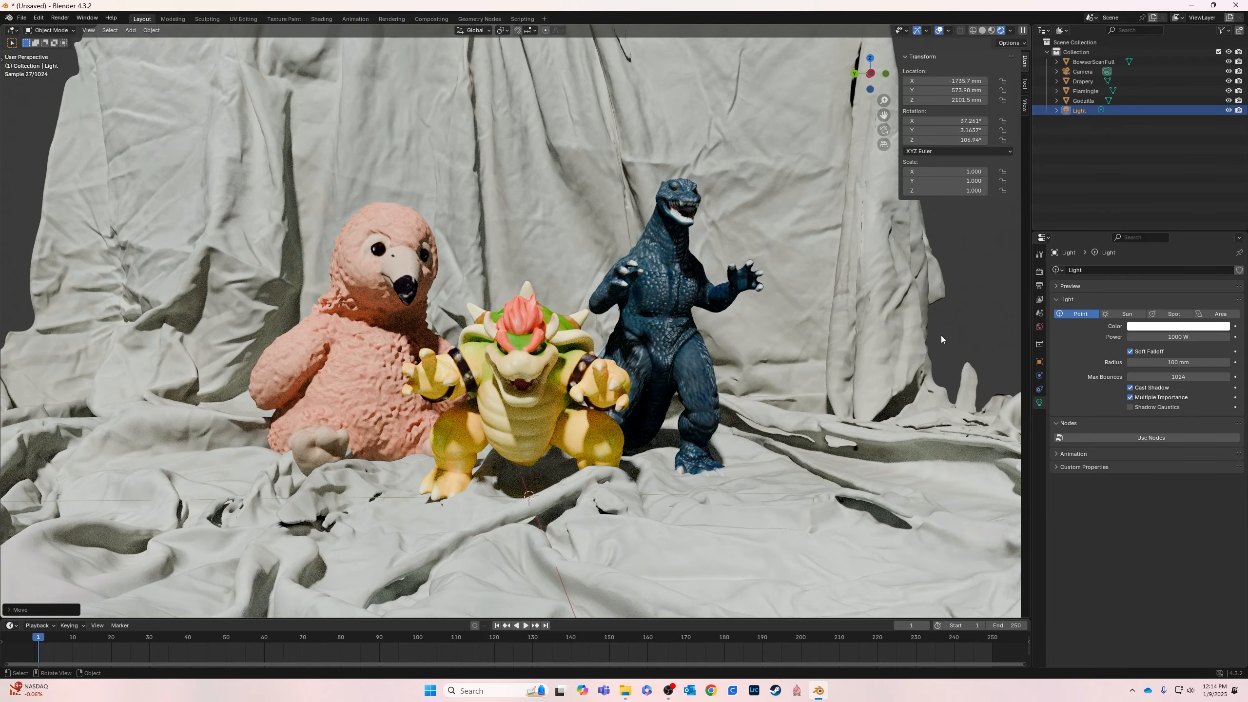
key("alt+a")
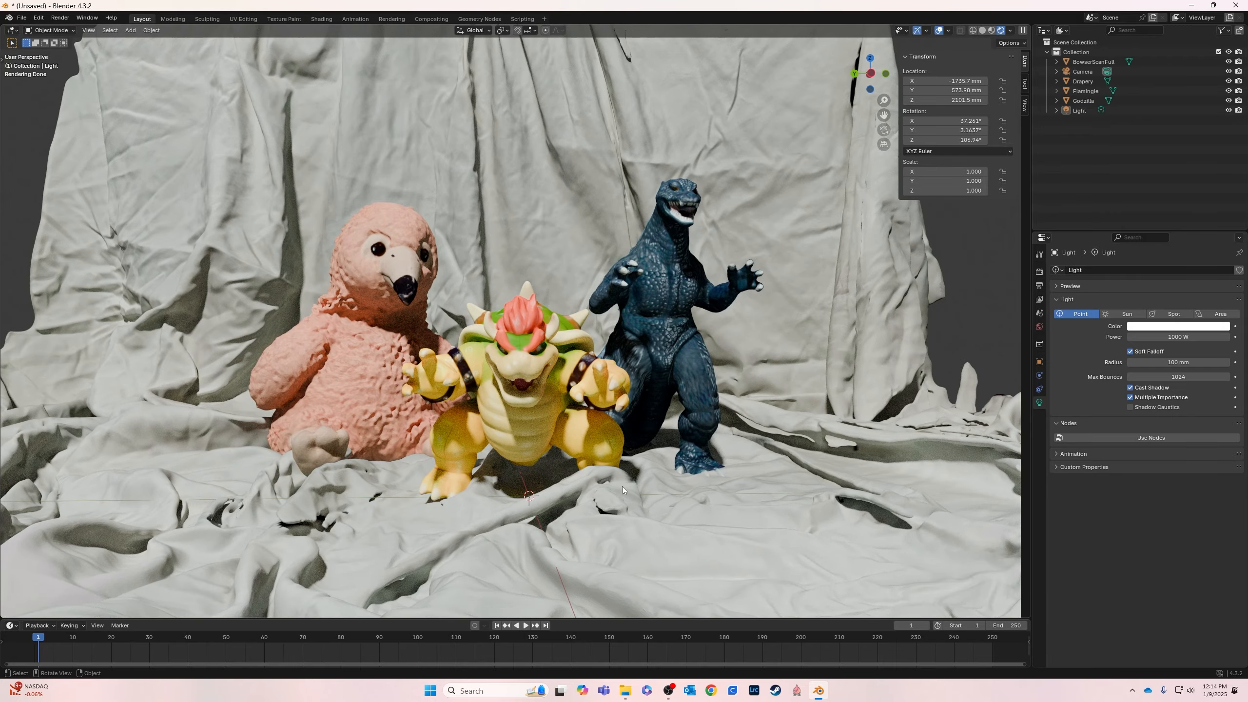
scroll(583, 427, "up", 2)
middle_click_drag(694, 482, 657, 418, "shift")
middle_click_drag(727, 347, 789, 349, "shift")
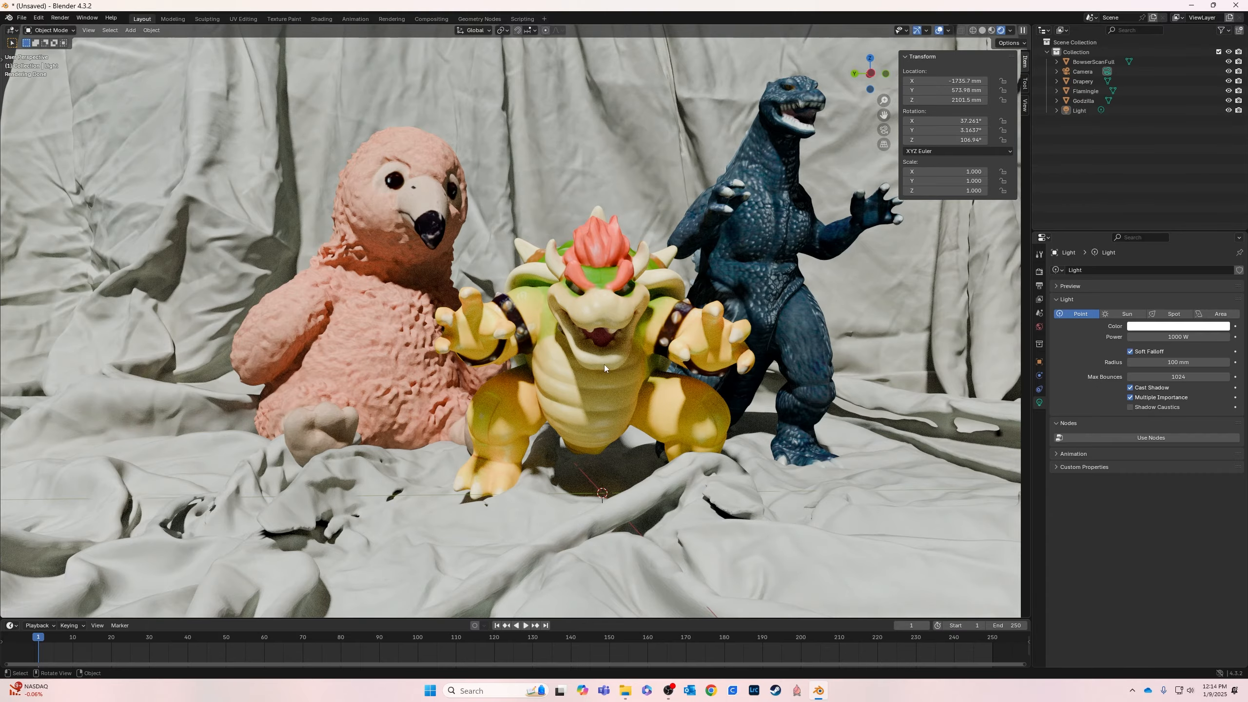
Move Bowser slightly toward Flamingie, to about X 6, Y 30, Z 93 mm, then deselect it
scroll(802, 357, "down", 8)
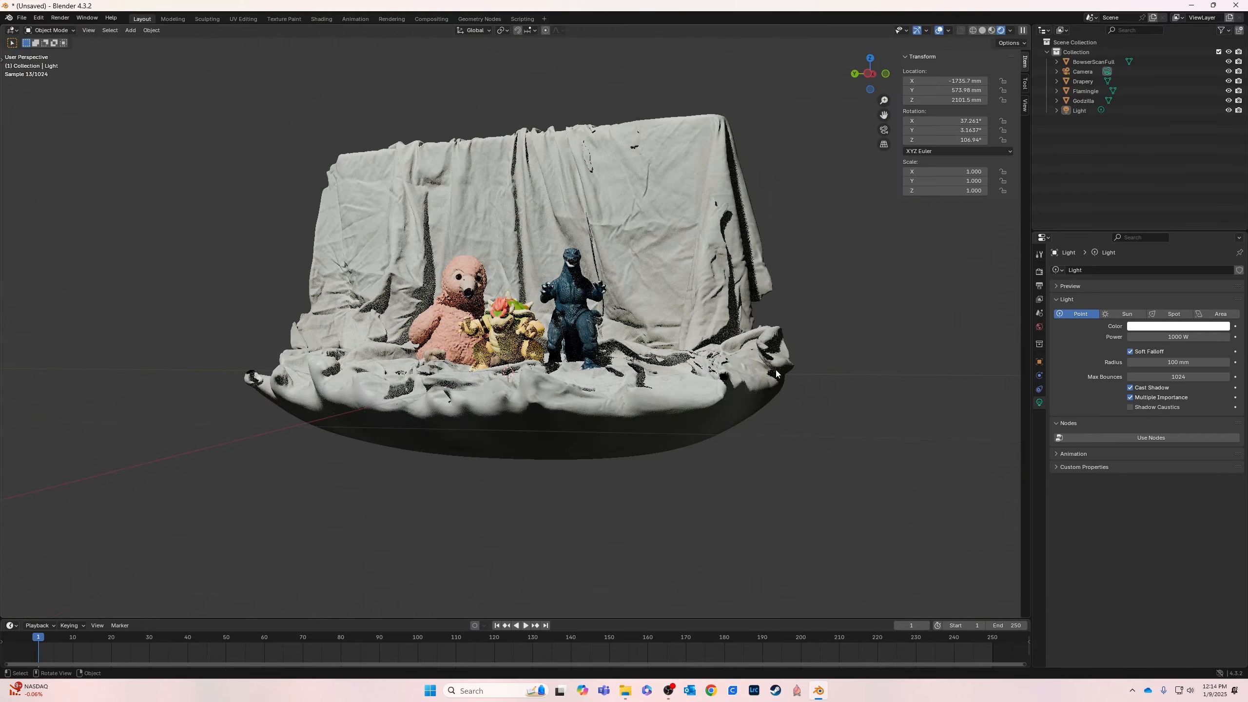
middle_click_drag(774, 364, 586, 421)
left_click(551, 378)
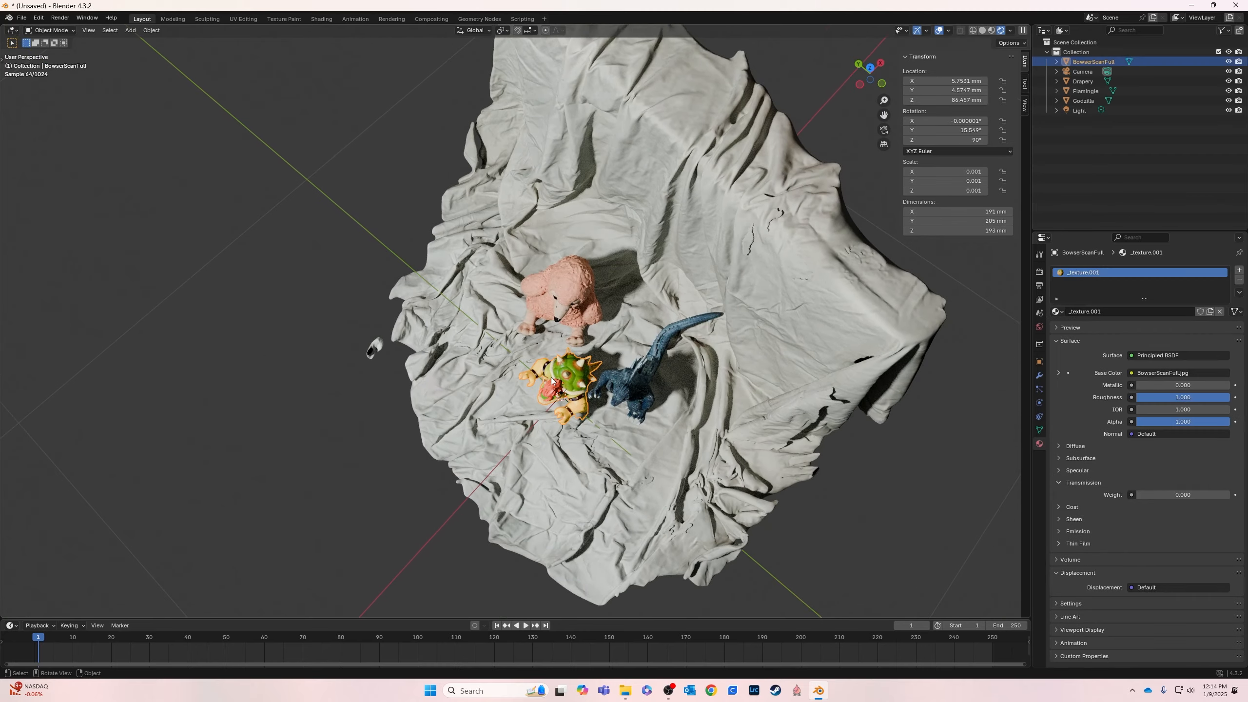
key("g")
left_click(543, 369)
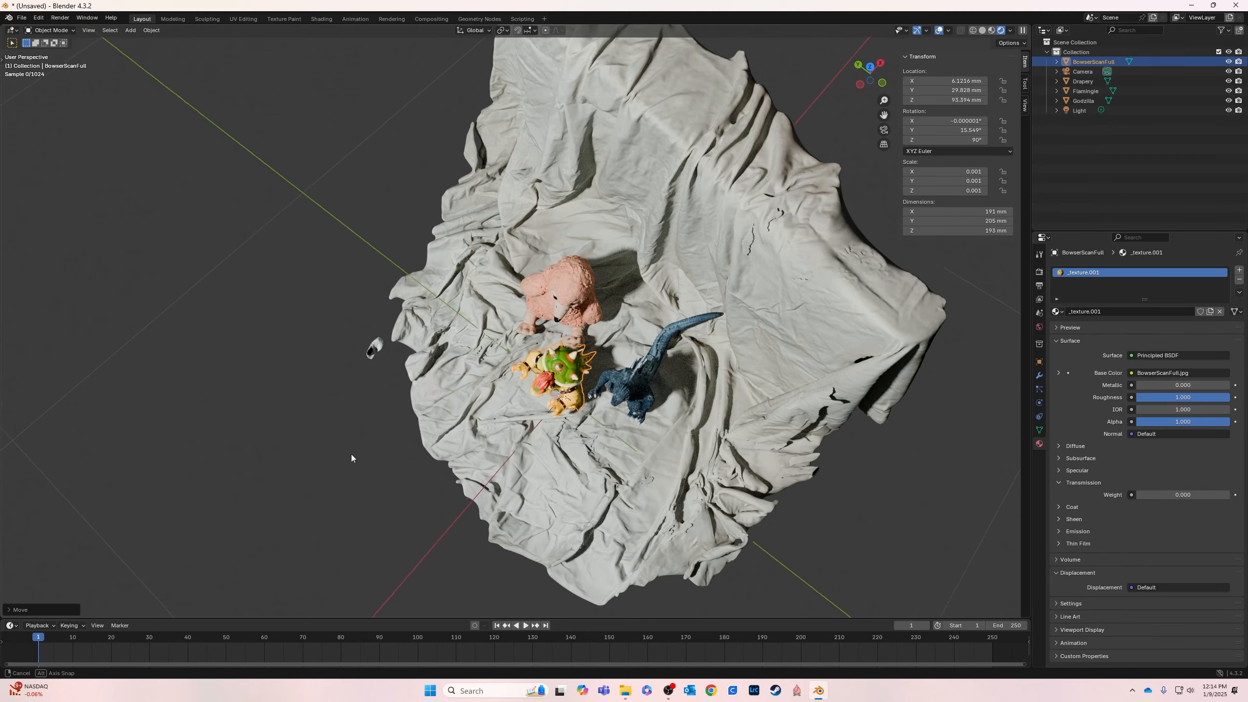
middle_click_drag(355, 458, 468, 399)
left_click(703, 472)
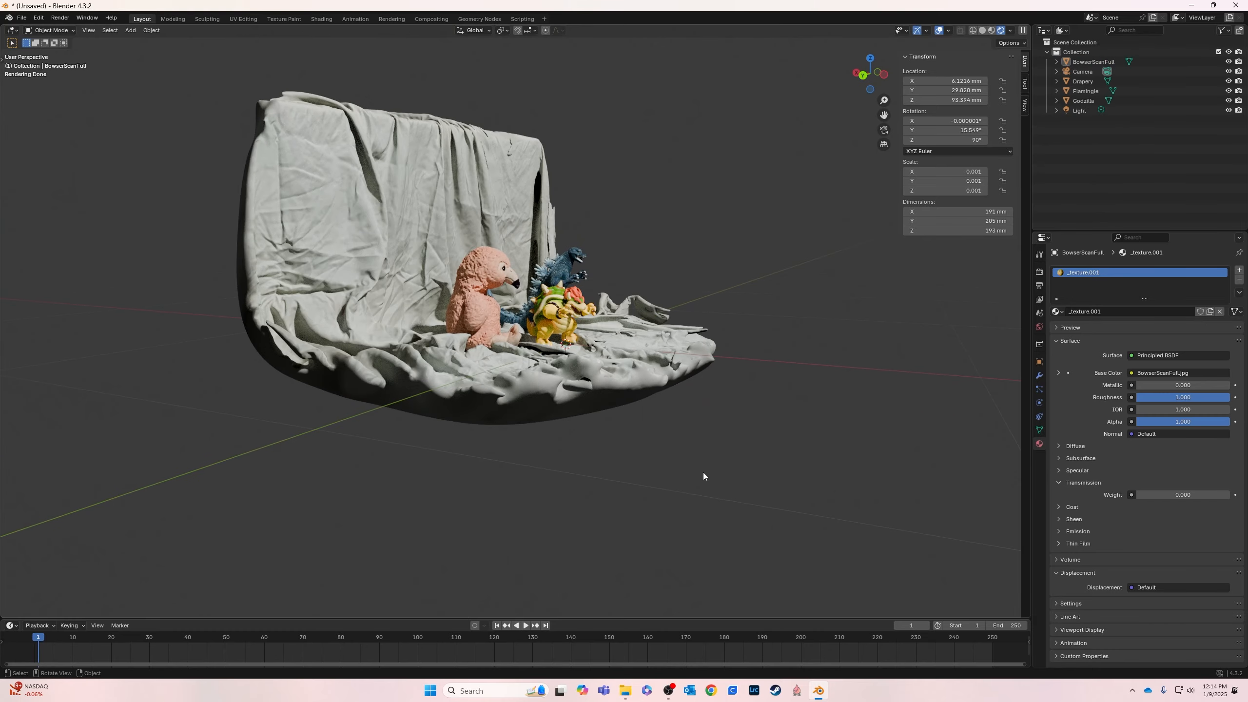
Compare the scene camera's current framing with the free perspective view of the drapery and figures
middle_click_drag(703, 472, 618, 478)
scroll(618, 478, "down", 6)
scroll(487, 387, "up", 2)
scroll(507, 388, "down", 5)
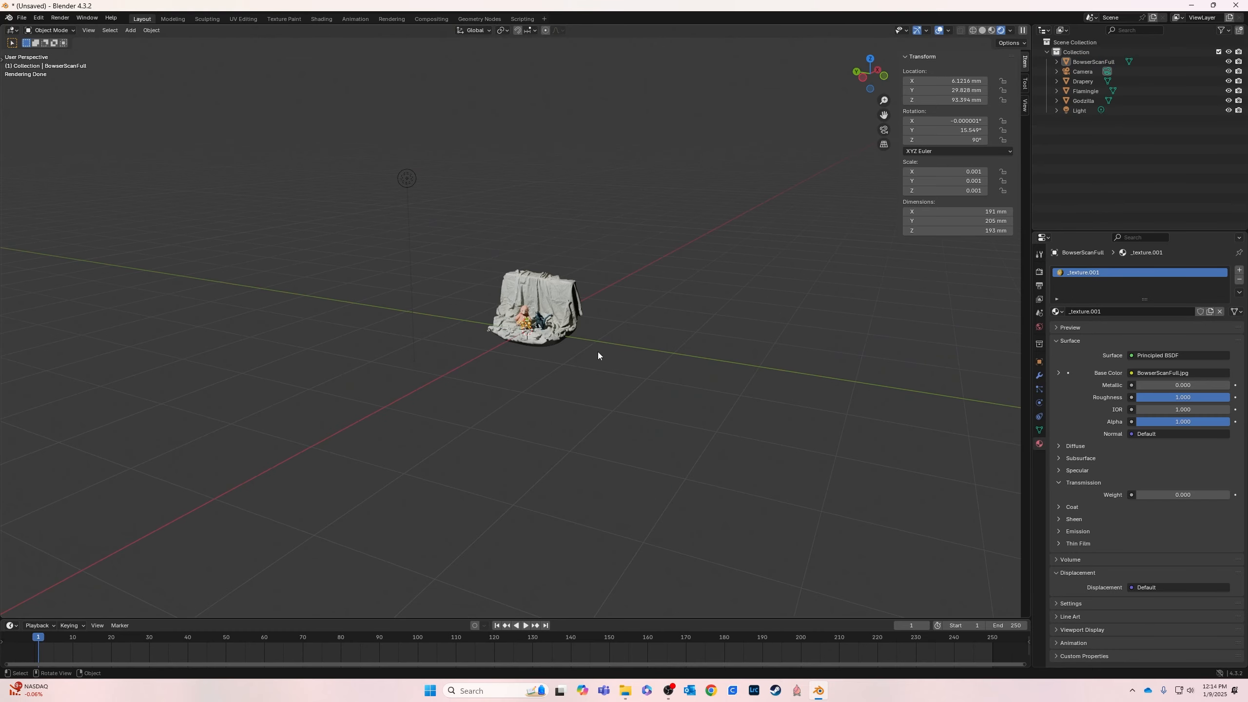
left_click(883, 129)
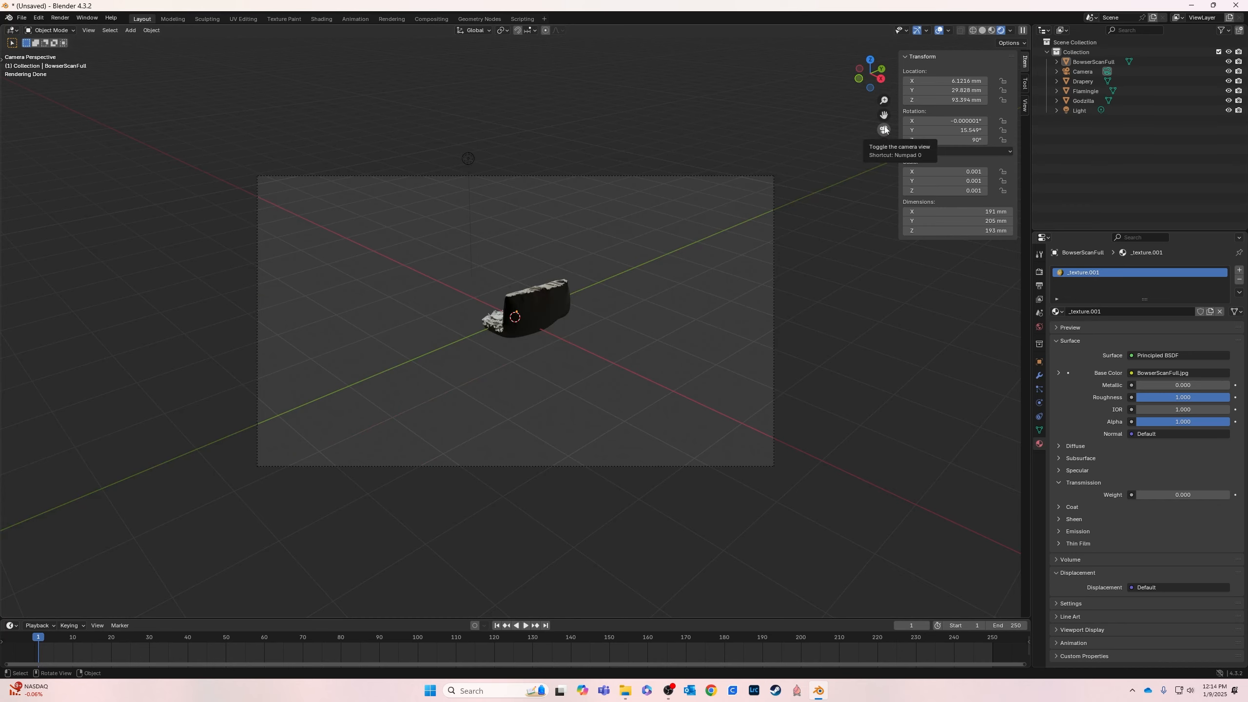
left_click(884, 129)
left_click(884, 130)
left_click(884, 131)
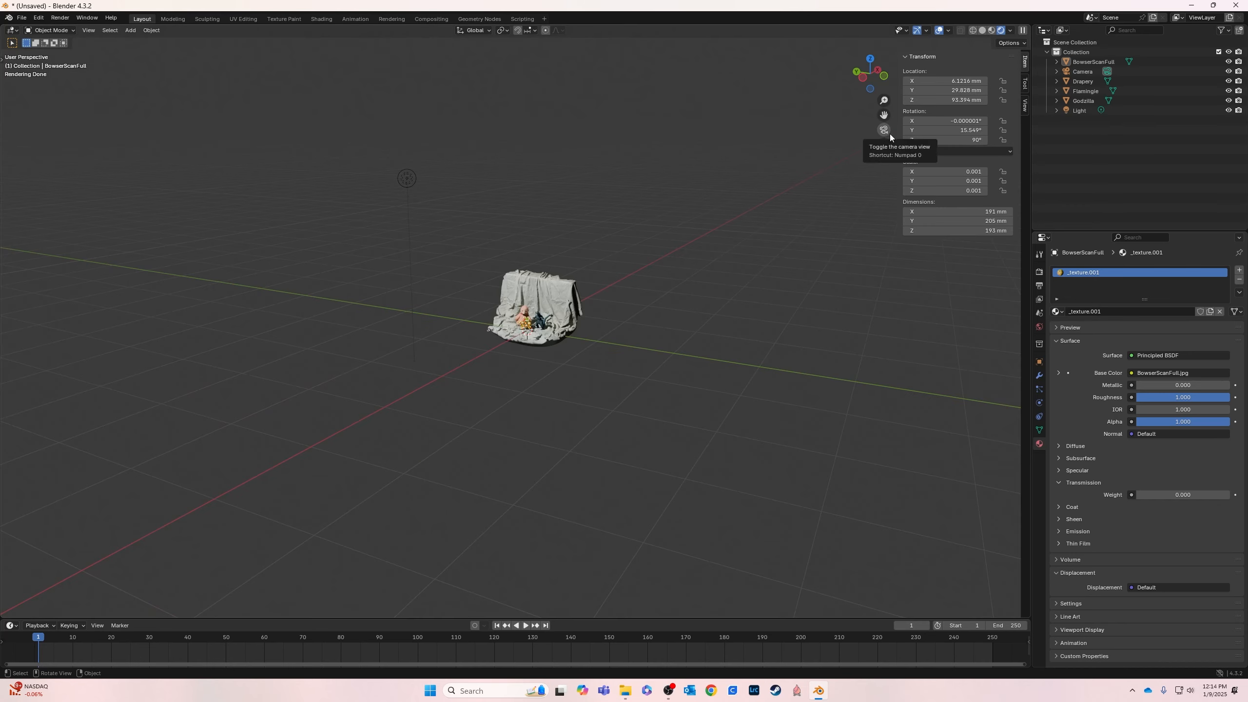
left_click(884, 130)
left_click(883, 130)
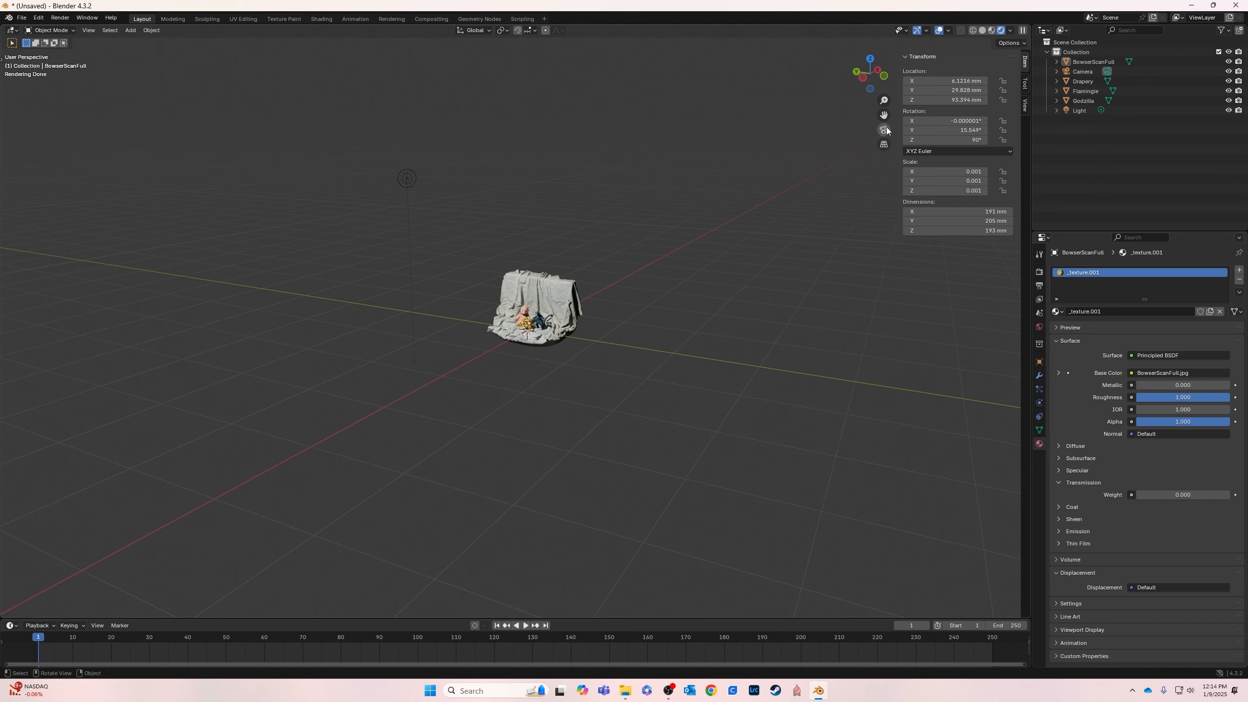
left_click(884, 130)
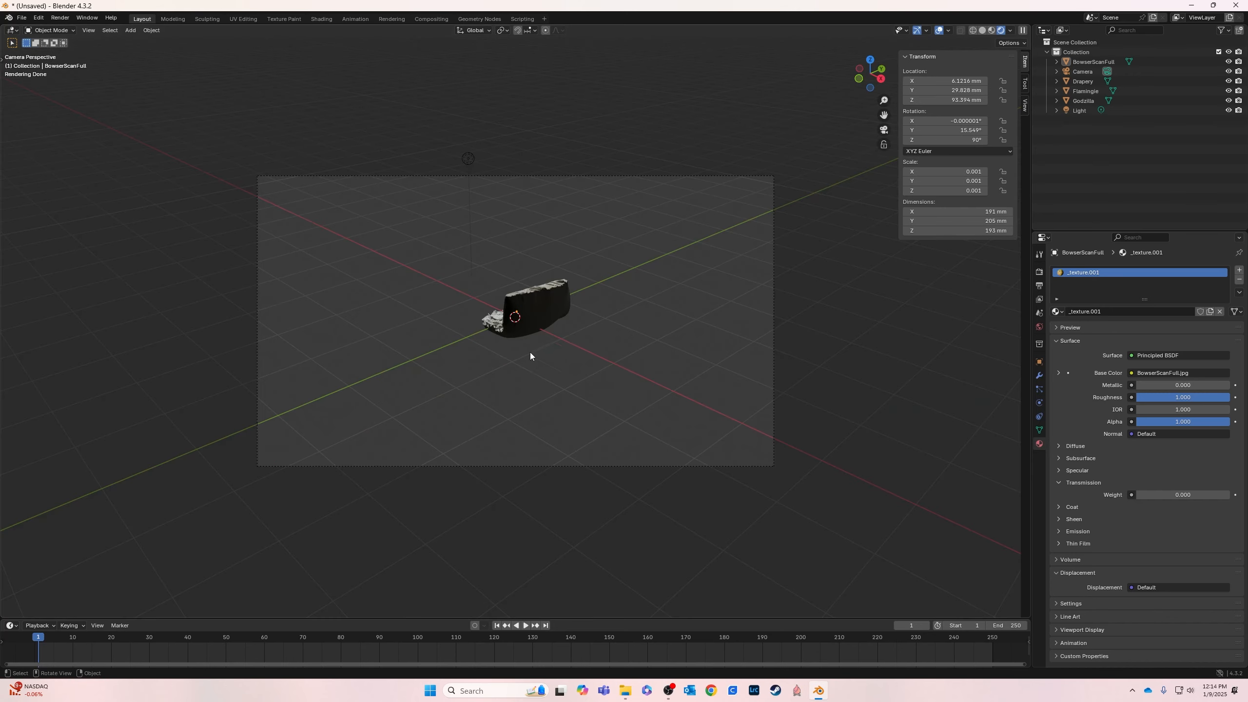
middle_click_drag(435, 365, 534, 363)
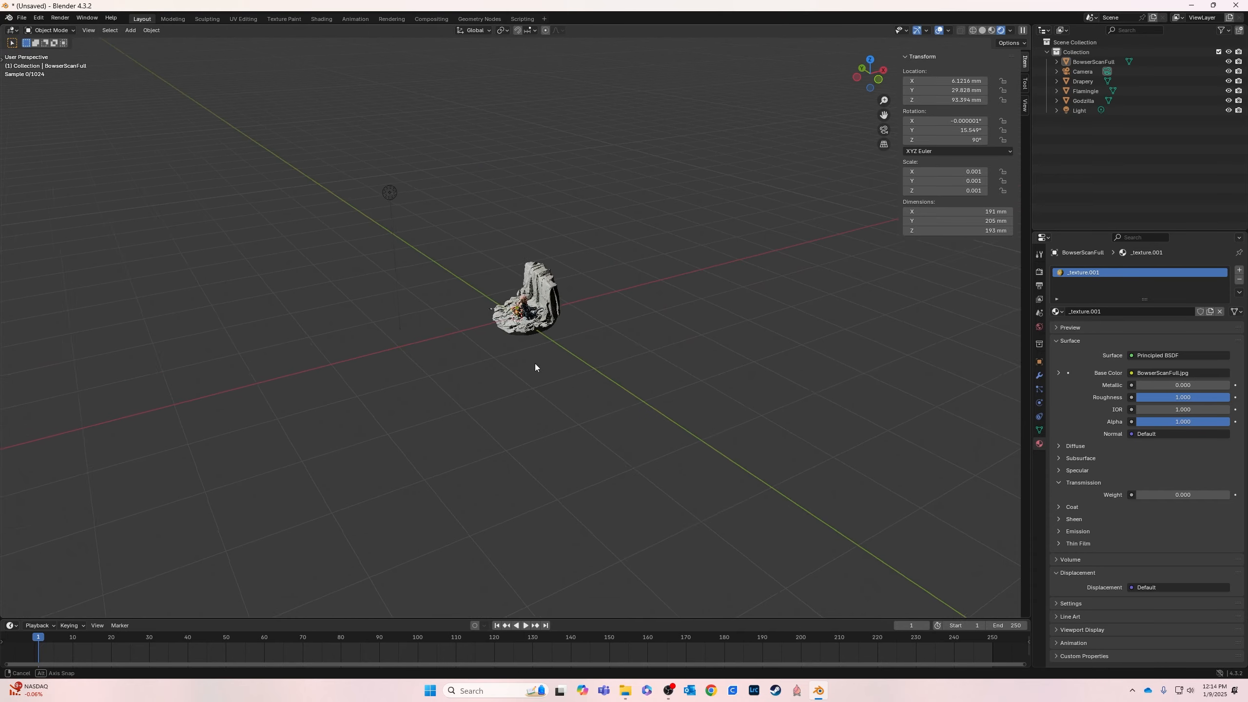
Switch to the camera view and lock the camera to the view
left_click(883, 130)
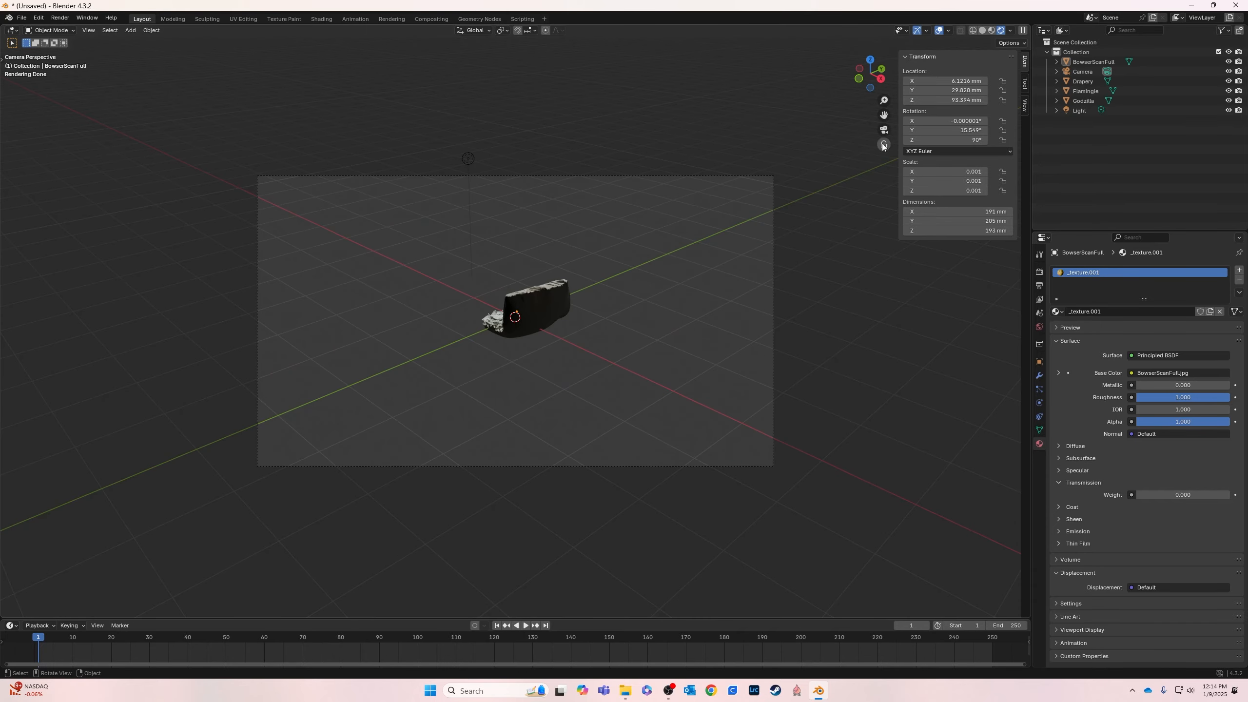
left_click(1024, 105)
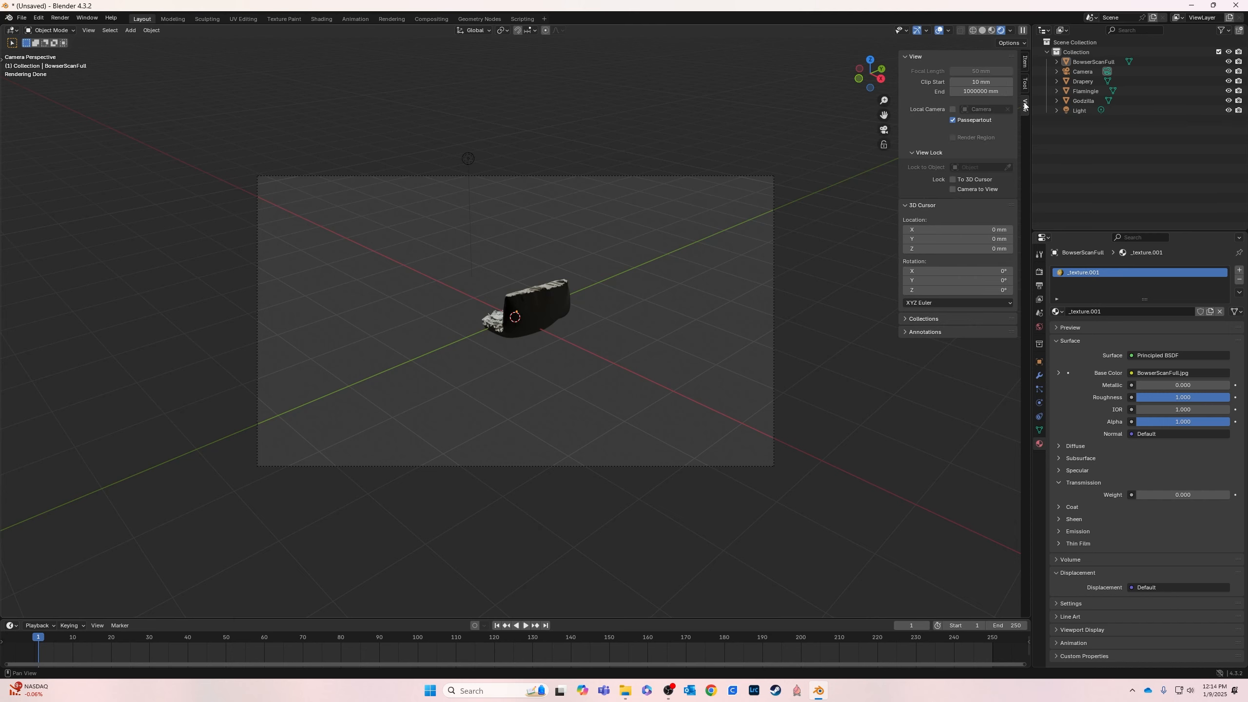
left_click(952, 189)
Frame the three figures in the camera from the front, close enough that the drapery fills the frame
middle_click_drag(568, 330, 595, 358)
scroll(594, 358, "up", 7)
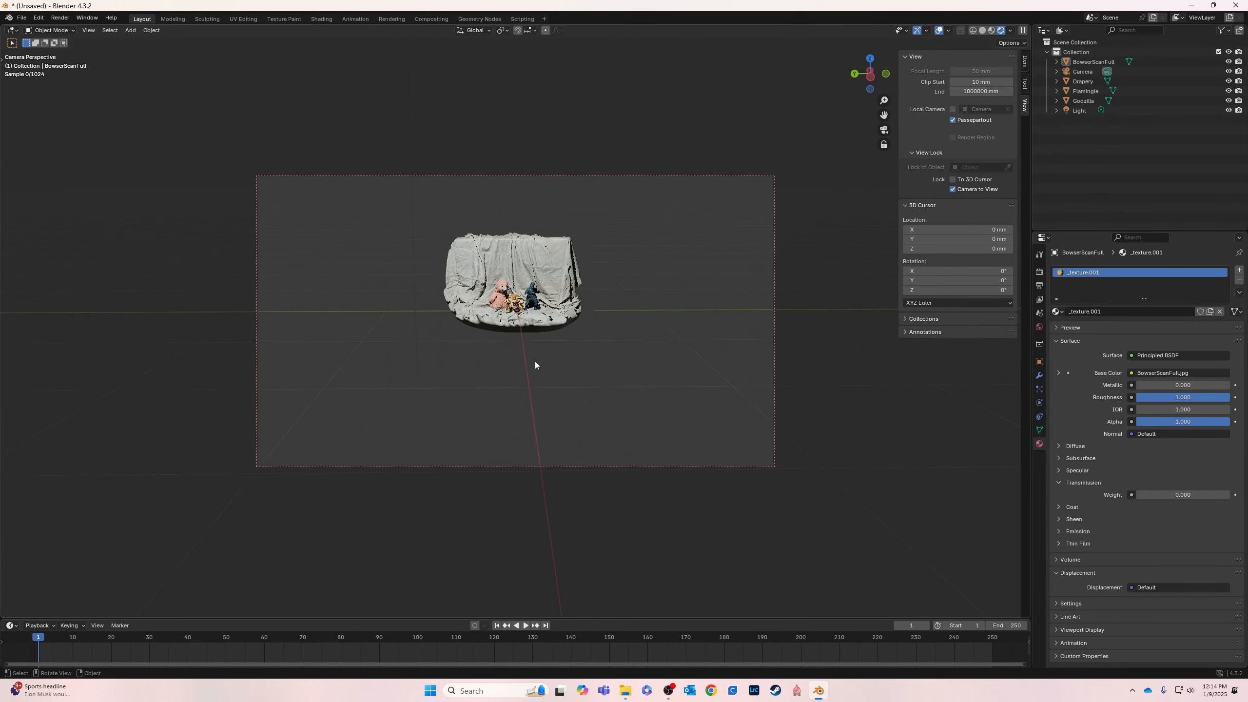
scroll(574, 269, "up", 5)
middle_click_drag(587, 304, 643, 383)
scroll(637, 409, "up", 3)
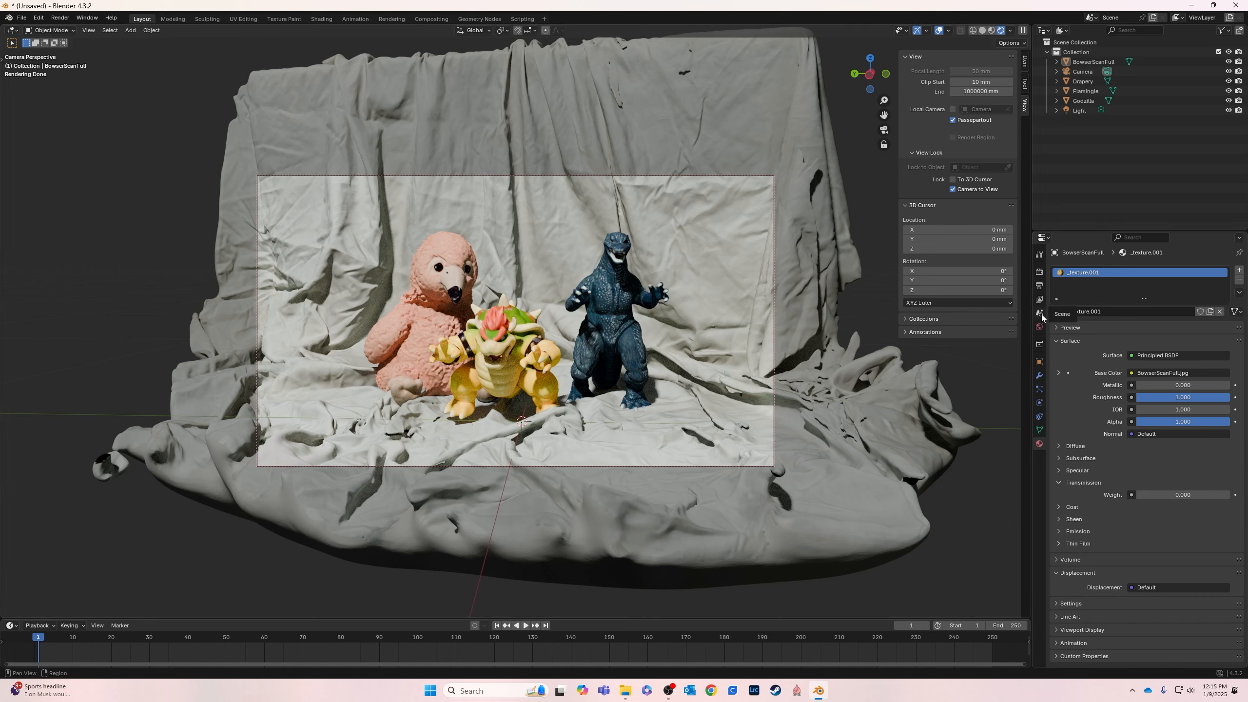
Set the viewport's maximum render samples to 500
left_click(1039, 273)
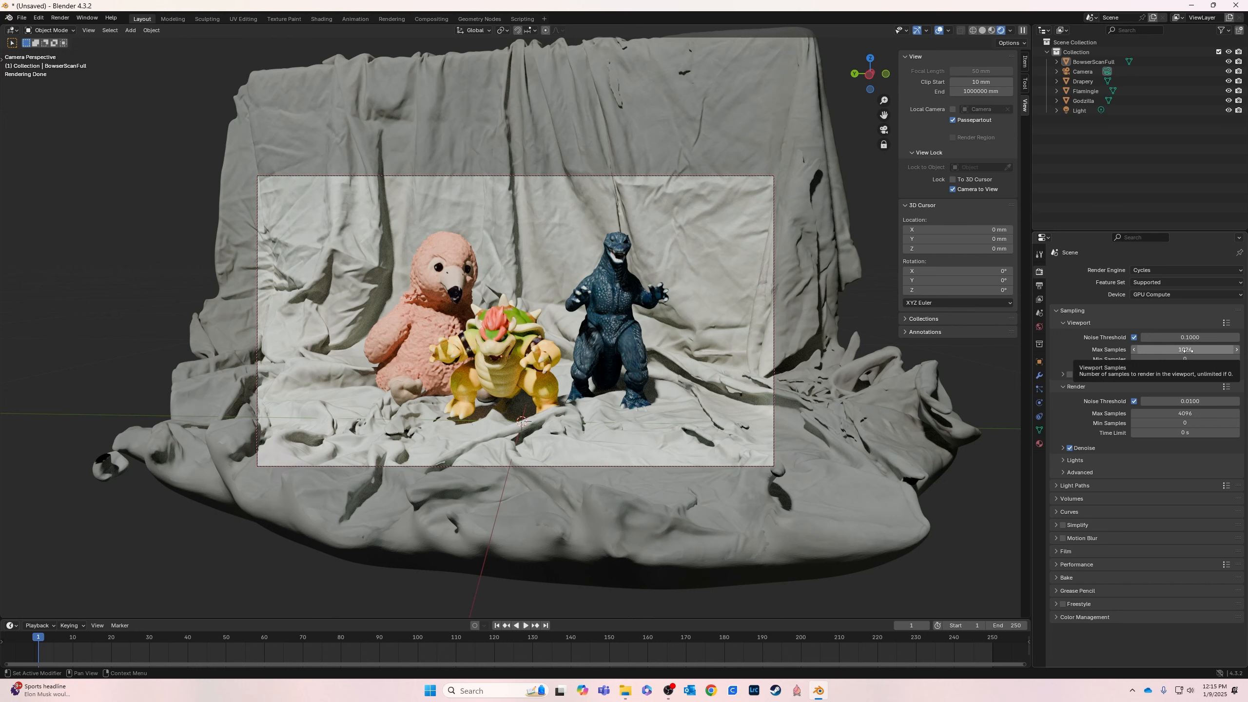
left_click(1186, 350)
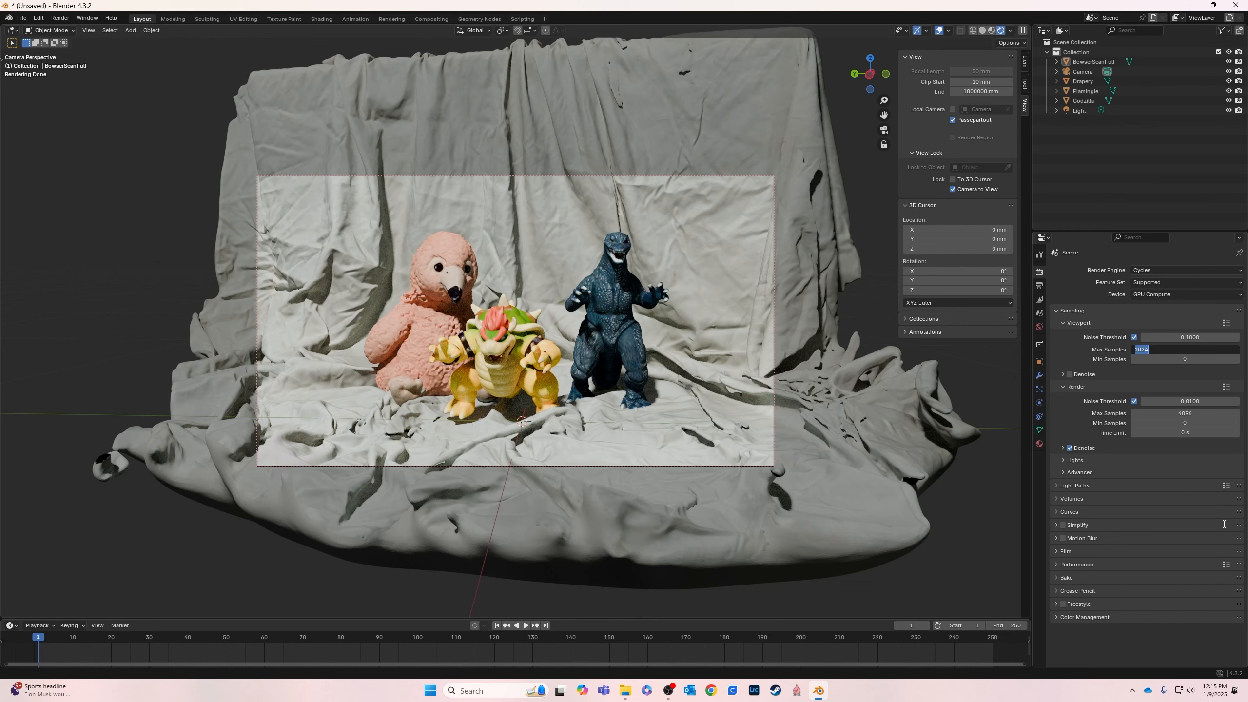
type("500")
key("Return")
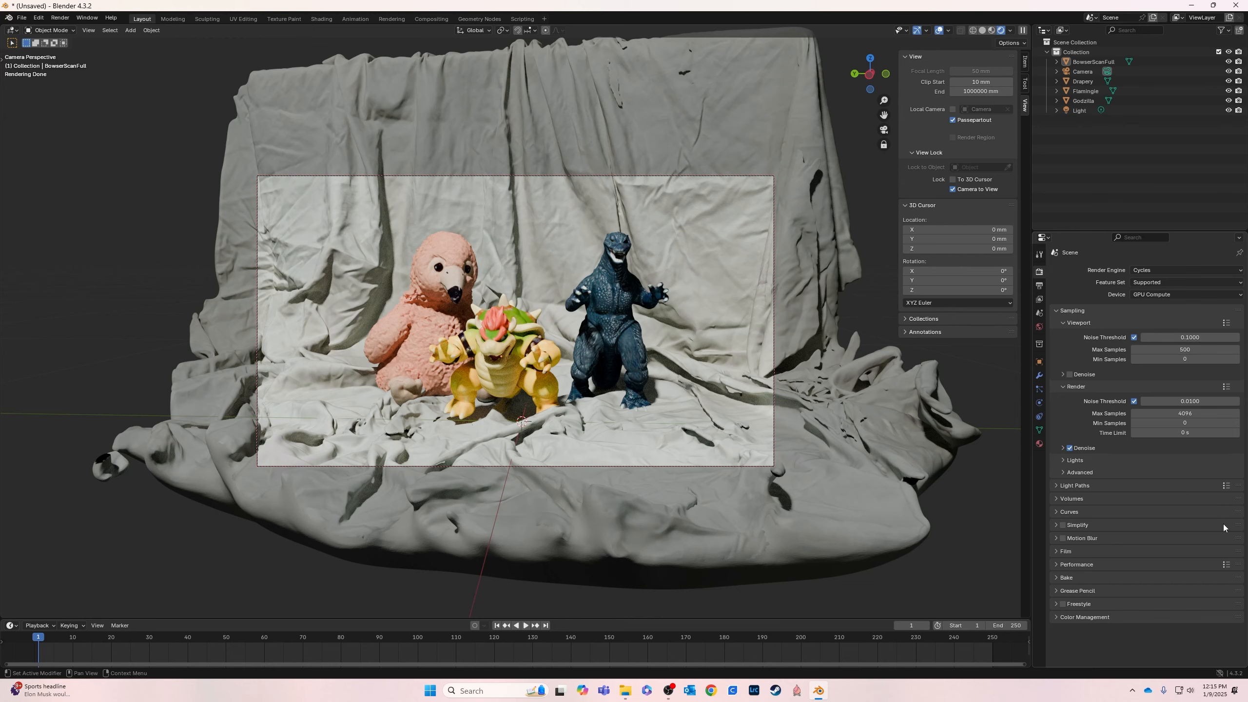
Fine-tune the camera angle to a low, nearly frontal shot with all three figures centred against the drapery
middle_click_drag(700, 509, 665, 510)
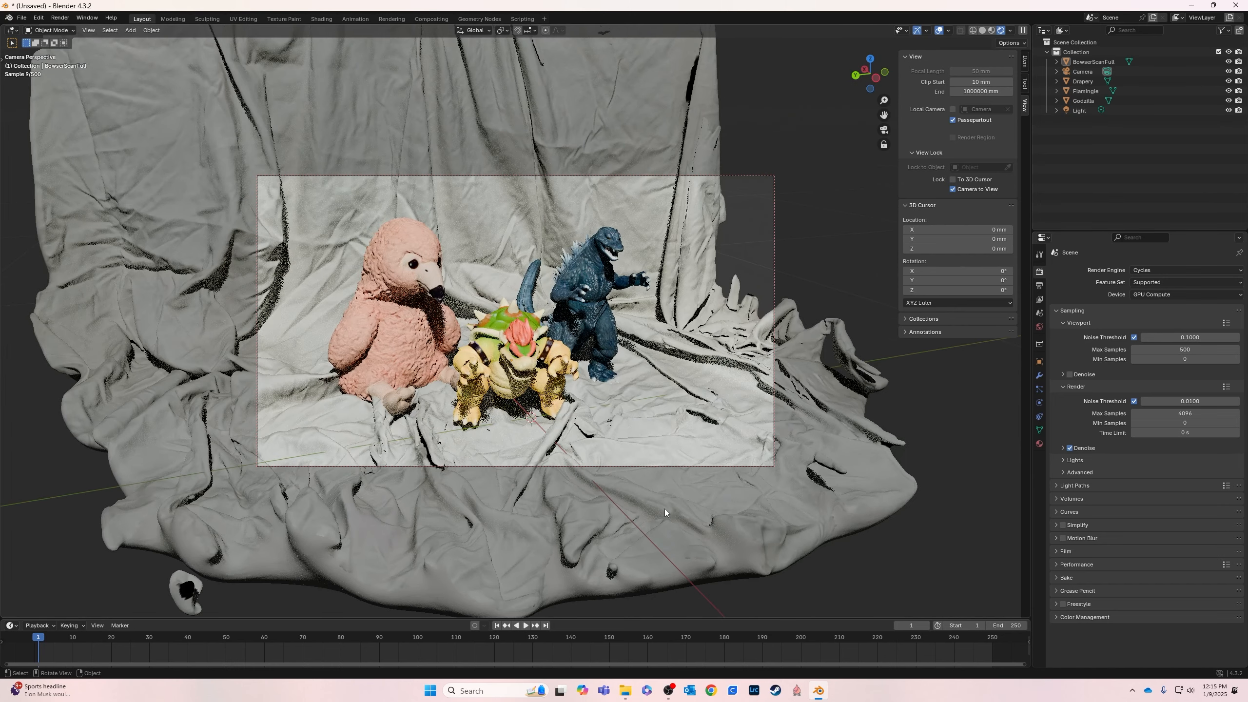
middle_click_drag(782, 485, 747, 484)
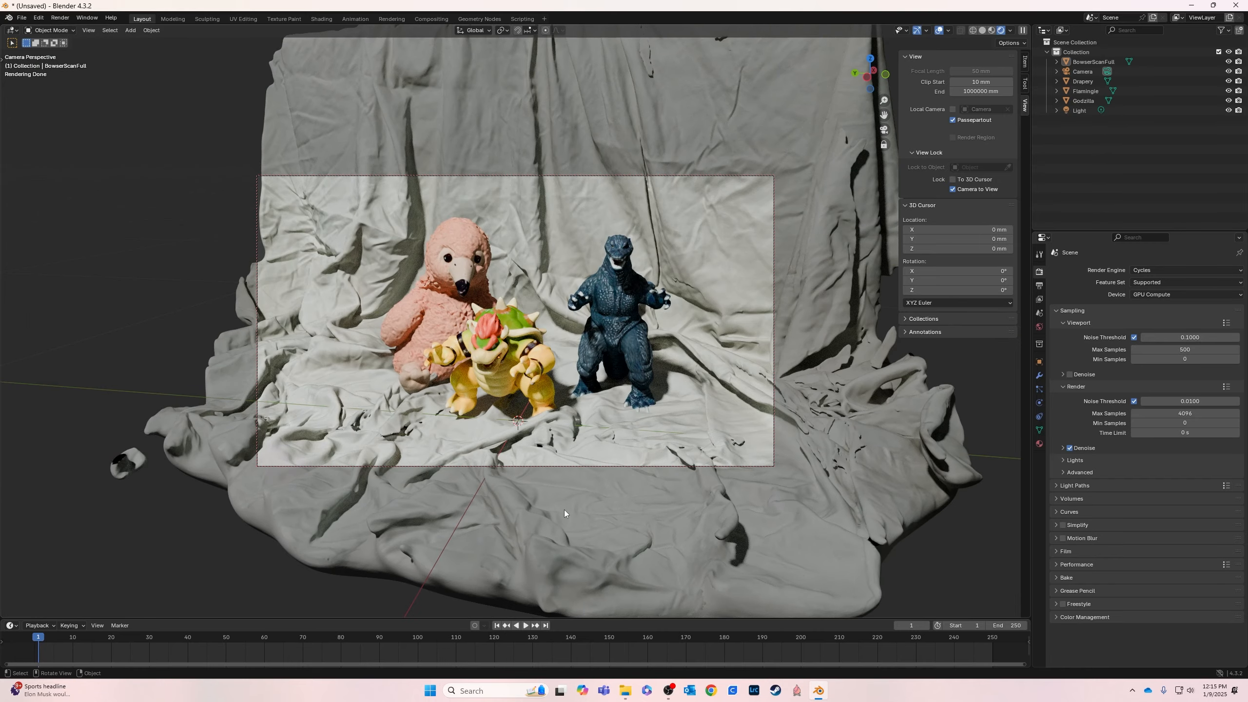
middle_click_drag(563, 510, 583, 502)
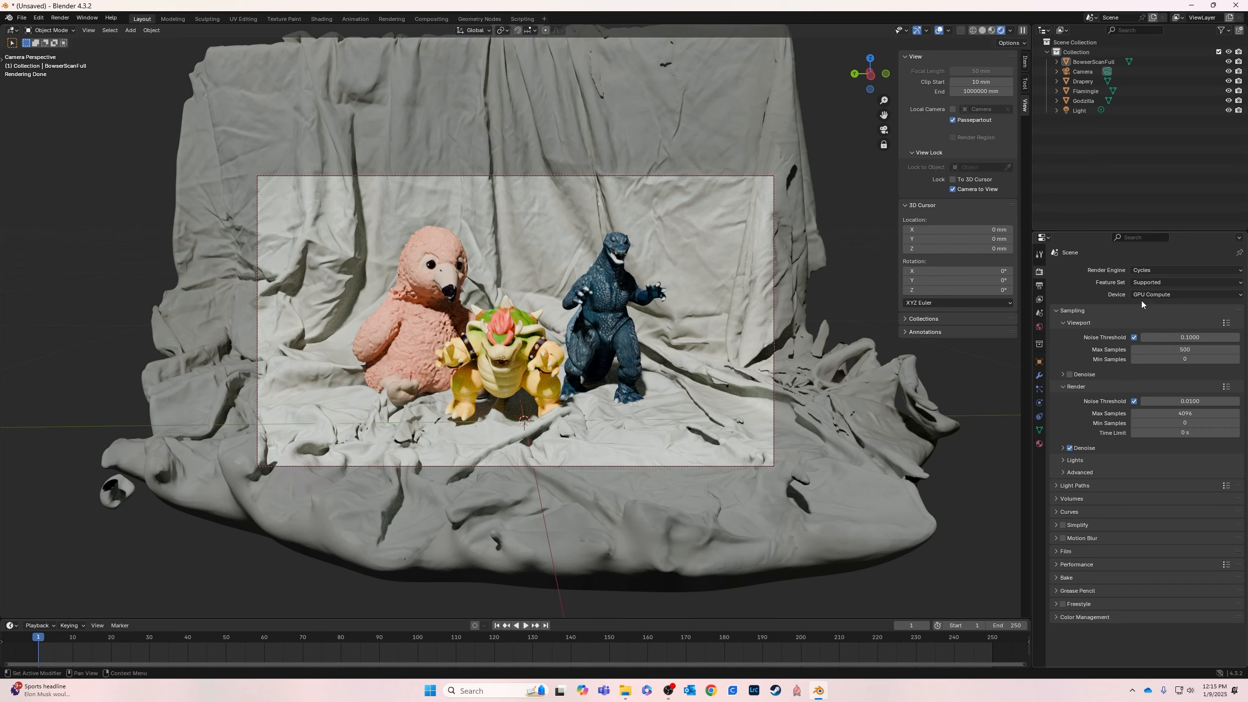
middle_click_drag(763, 500, 725, 481)
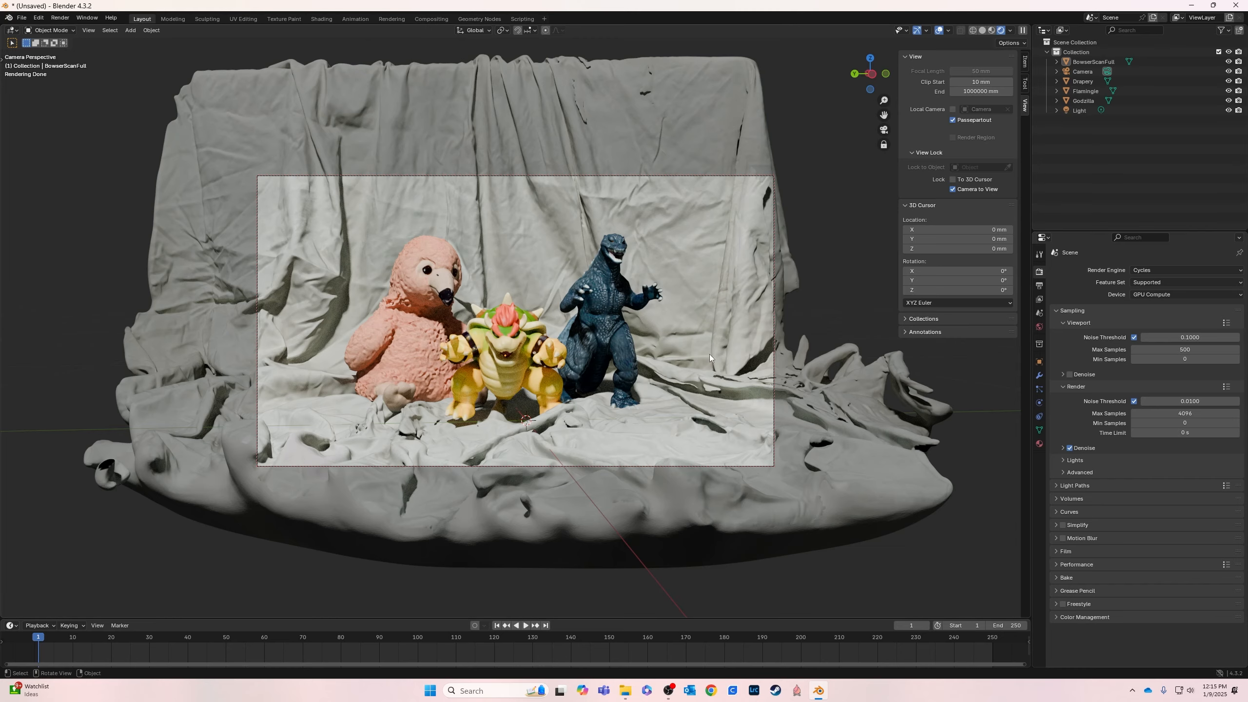
middle_click_drag(691, 357, 684, 355)
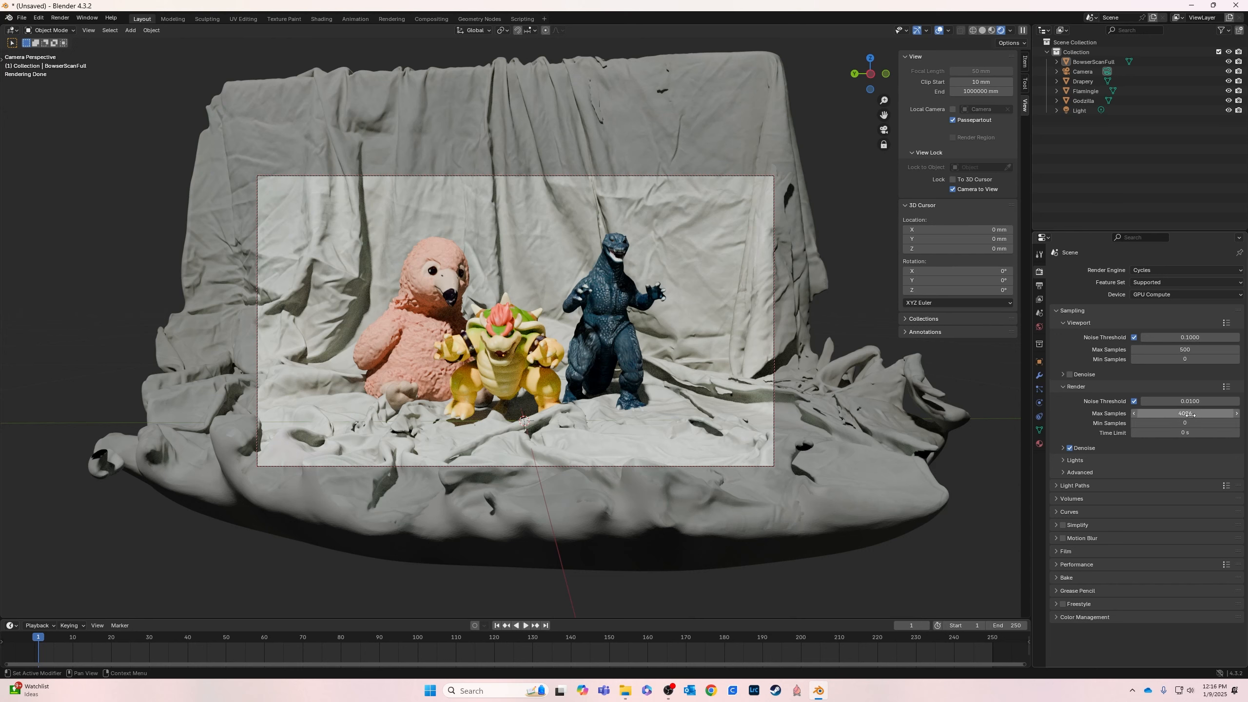
left_click_drag(1185, 414, 1194, 413)
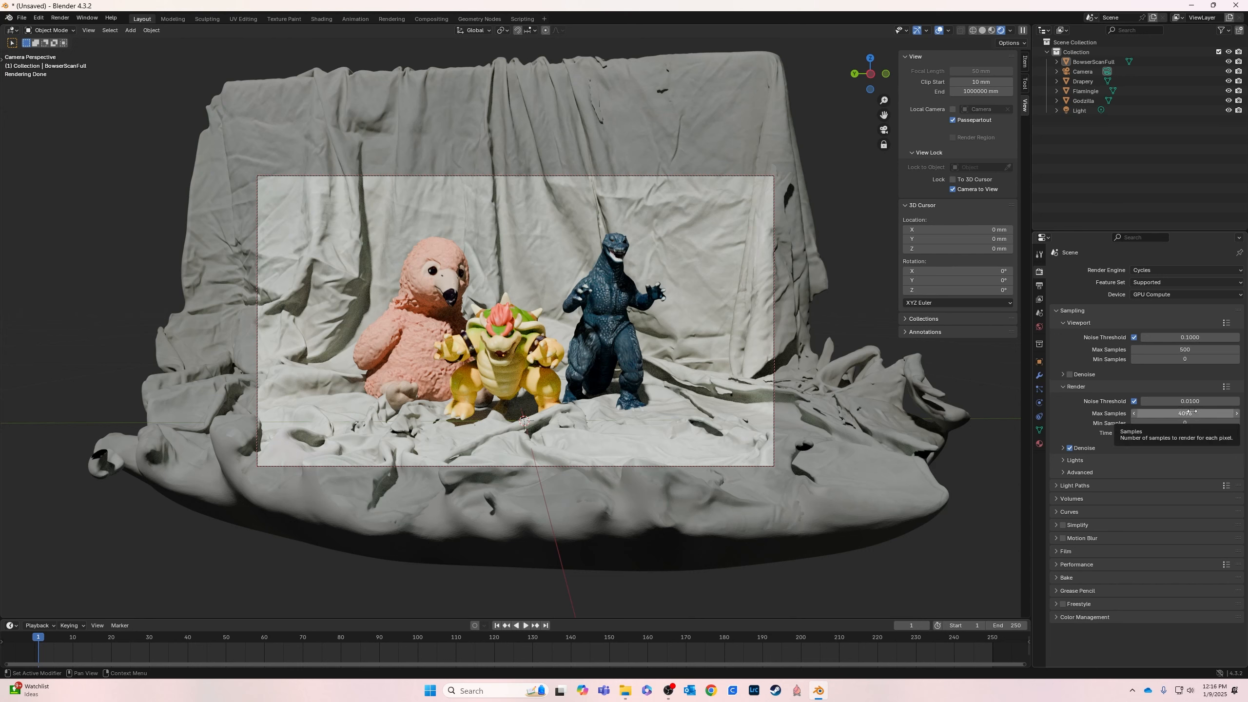
left_click(1185, 413)
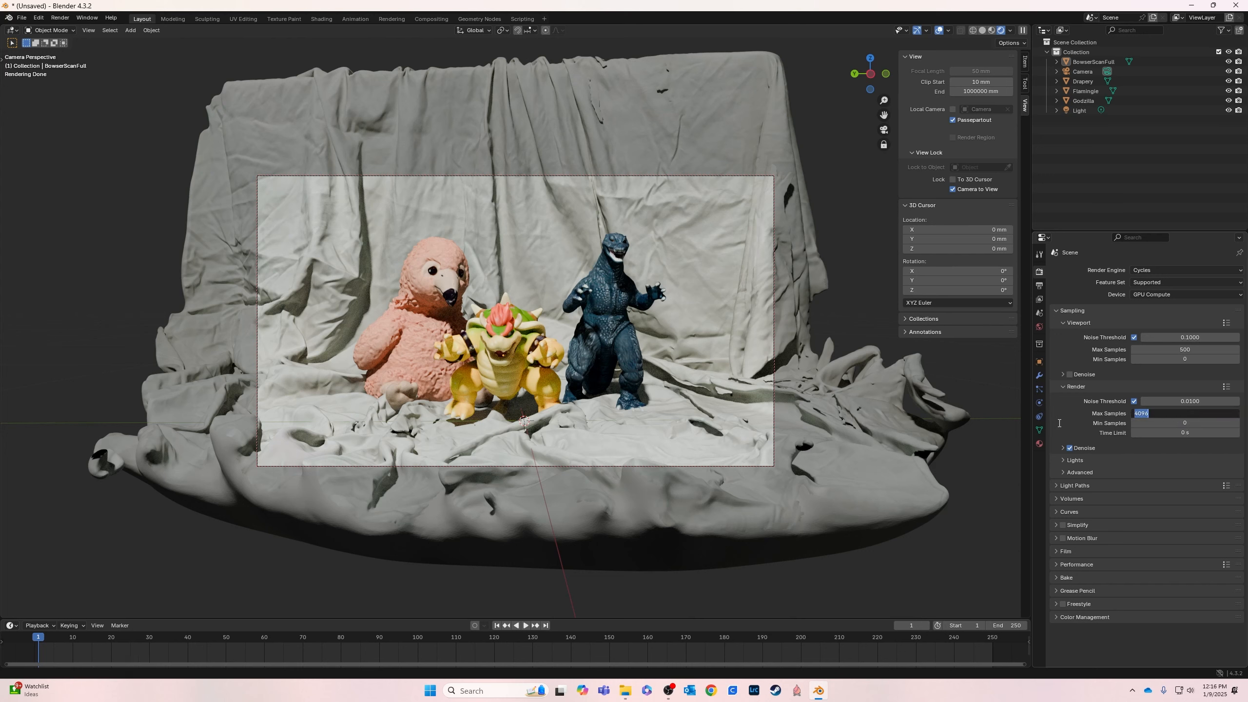
key("Escape")
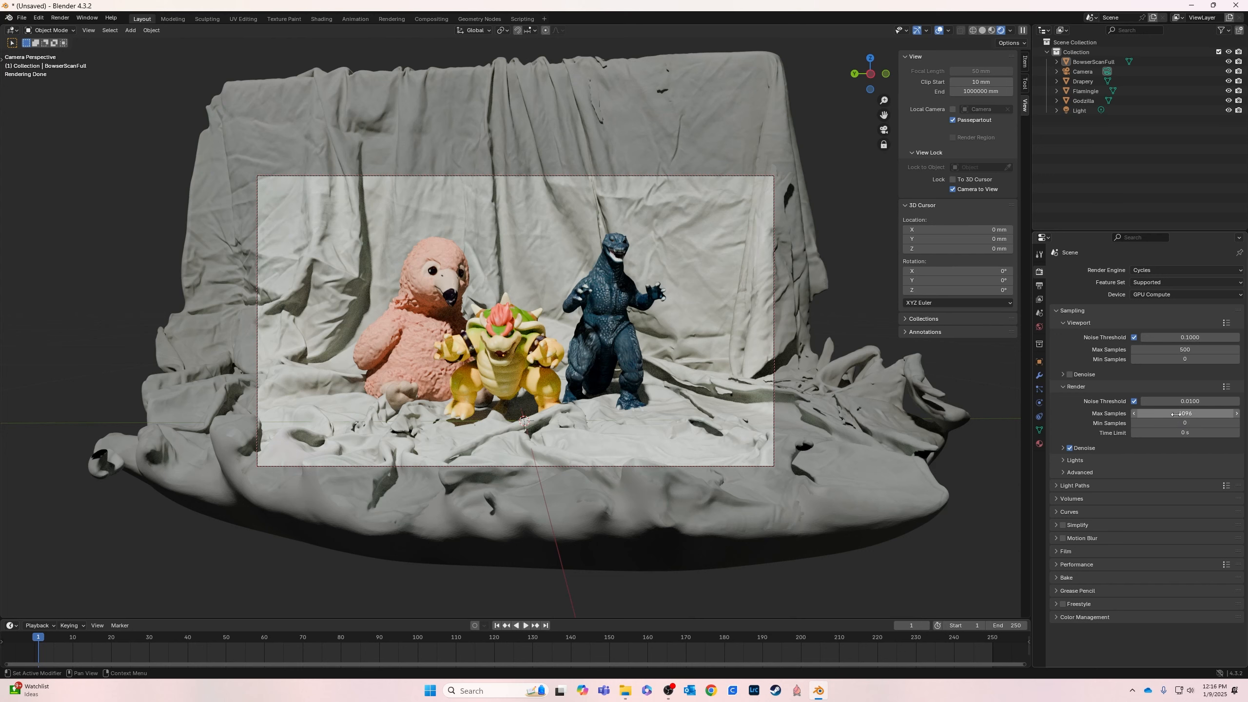
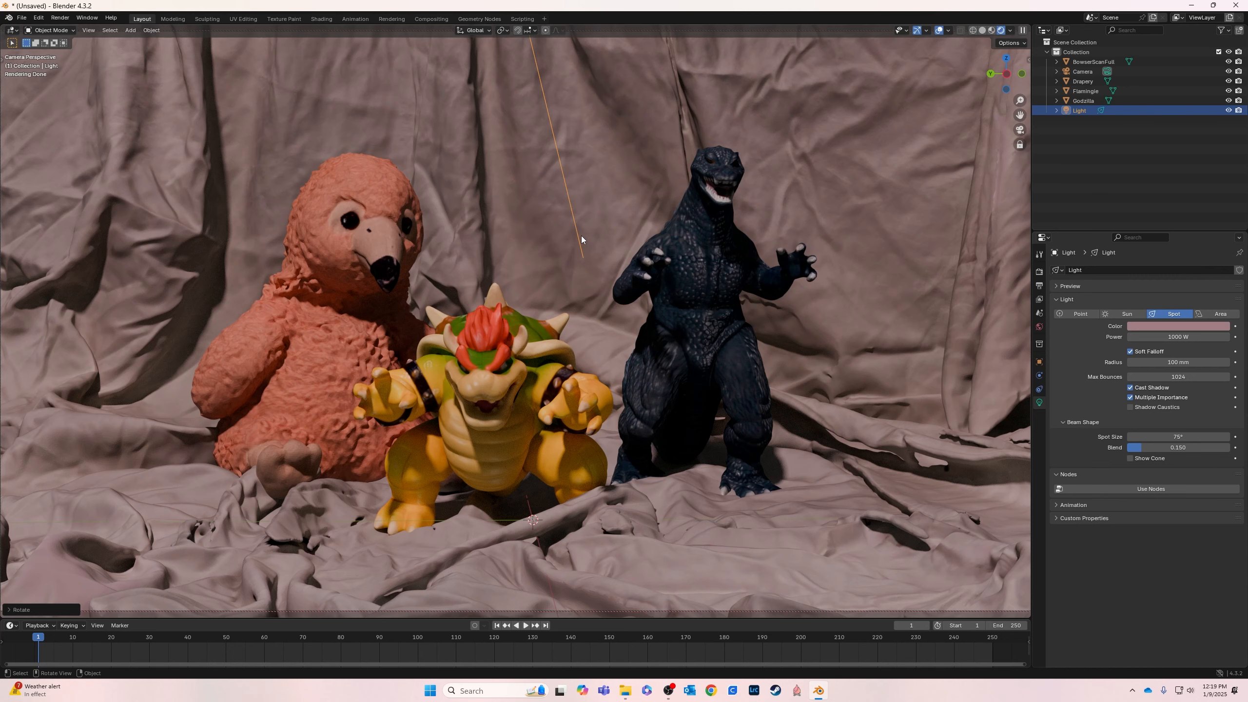
Set the spot light's radius to 5 mm for harder-edged shadows
left_click_drag(1189, 362, 1130, 362)
left_click(1191, 364)
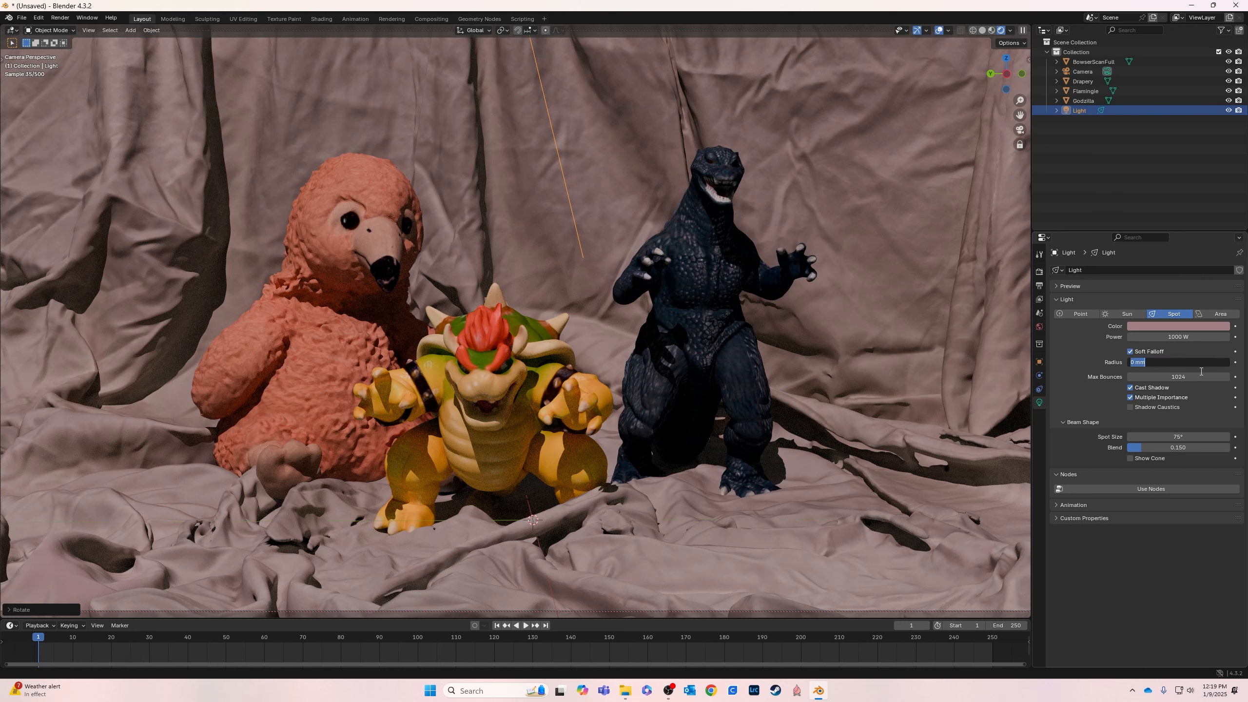
key("Tab")
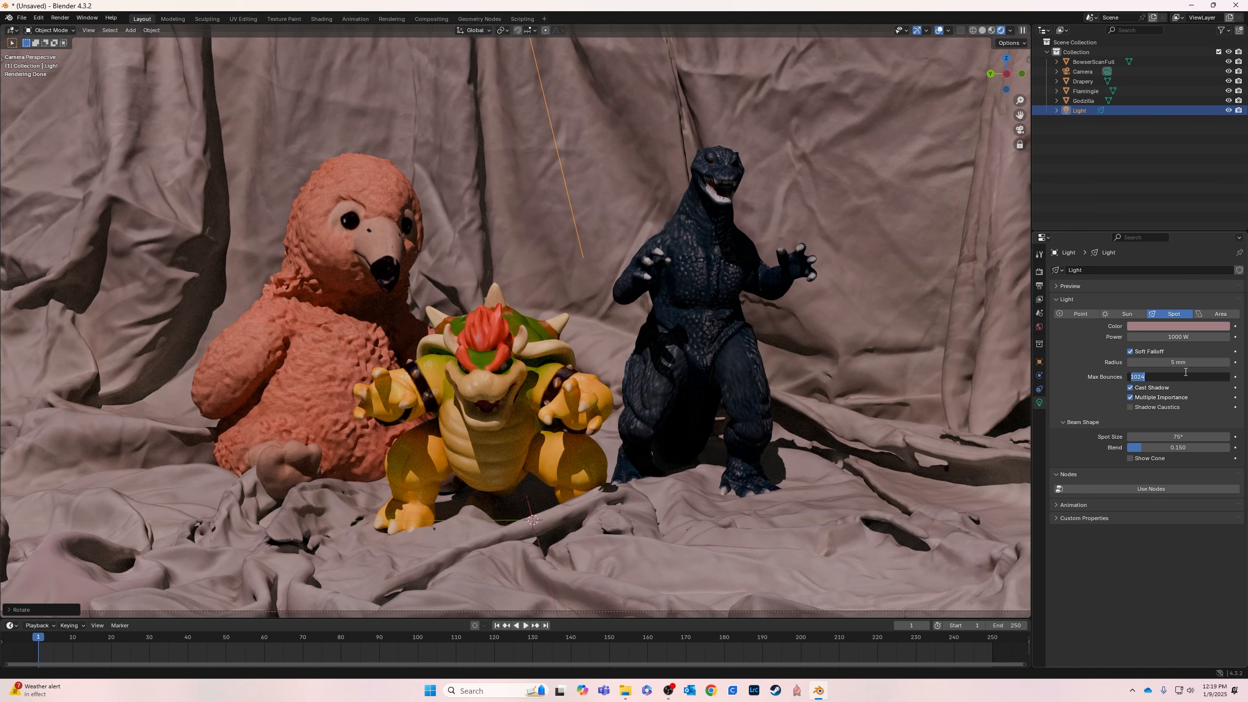
key("shift+Tab")
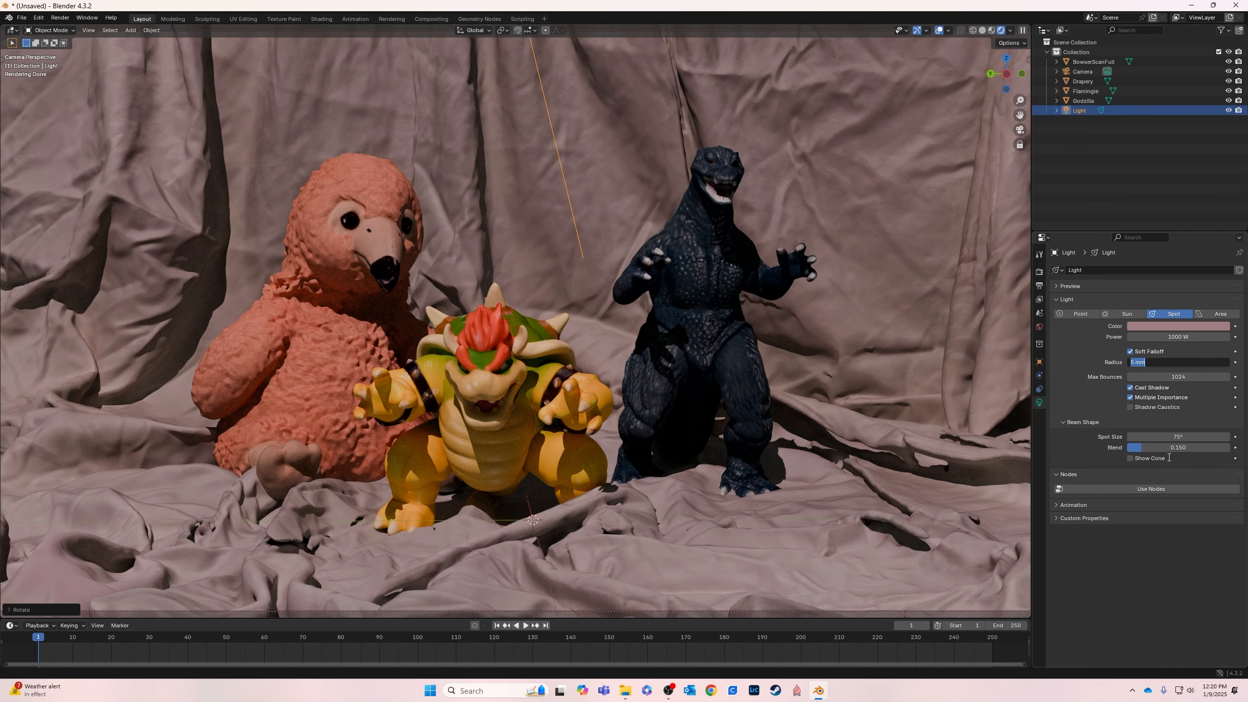
key("Return")
Reduce the spot light's beam to a spot size of 34° and raise its blend to 0.352
scroll(828, 349, "down", 5)
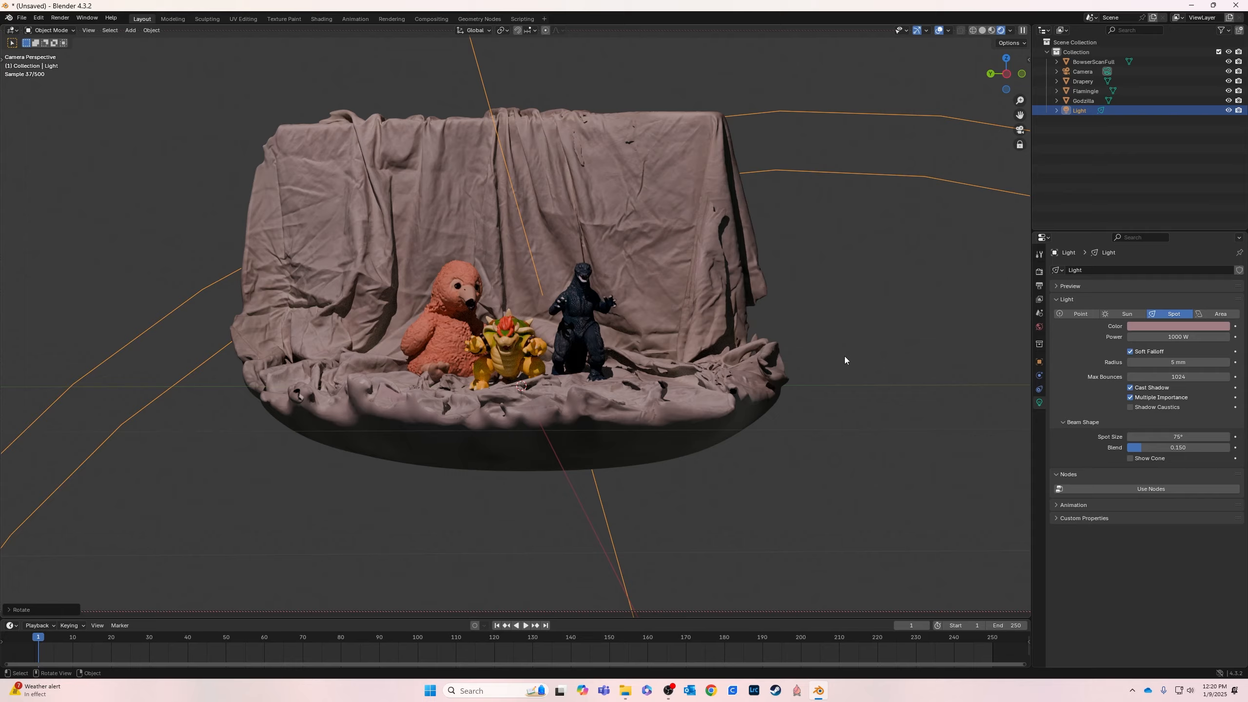
left_click(1020, 129)
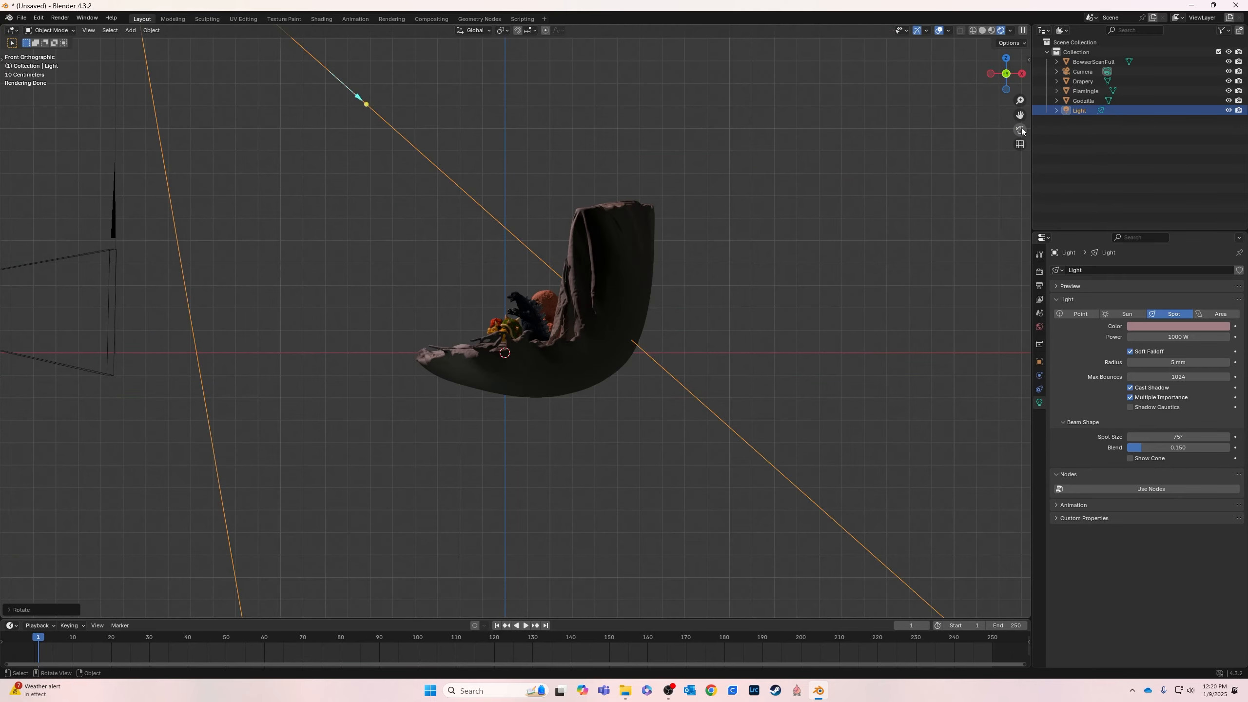
scroll(385, 199, "down", 4)
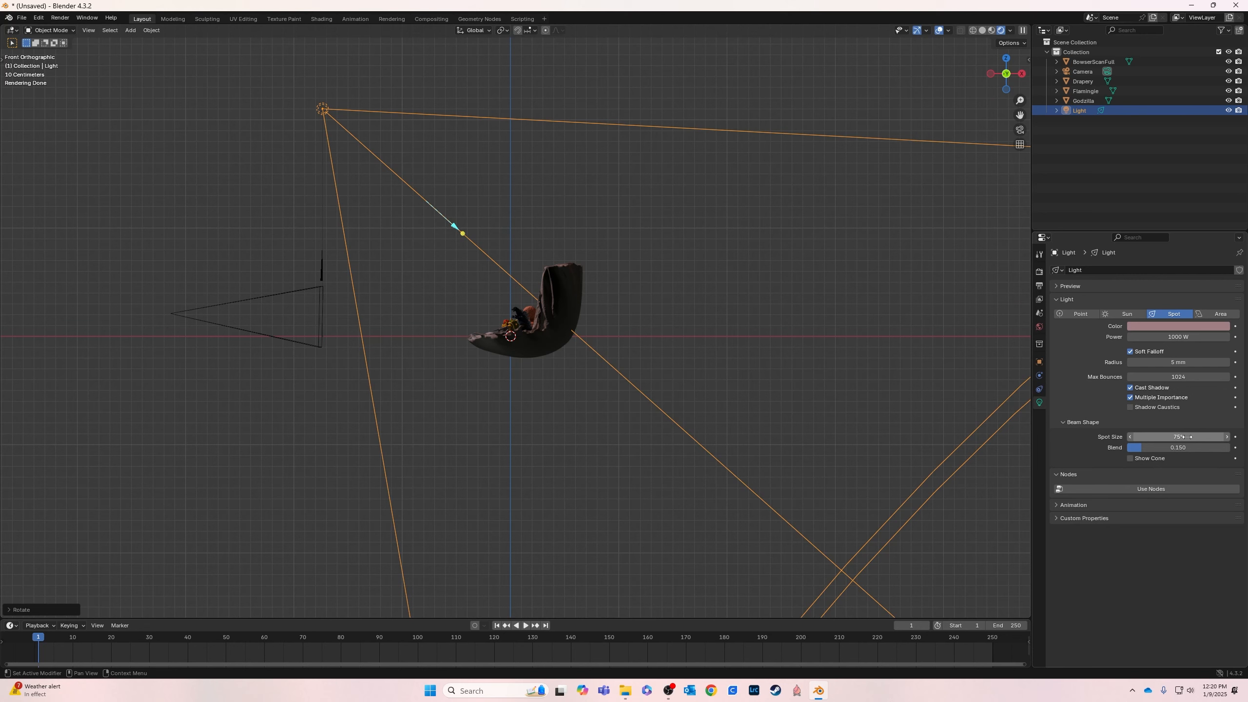
left_click_drag(1187, 436, 1034, 436)
scroll(770, 429, "down", 3)
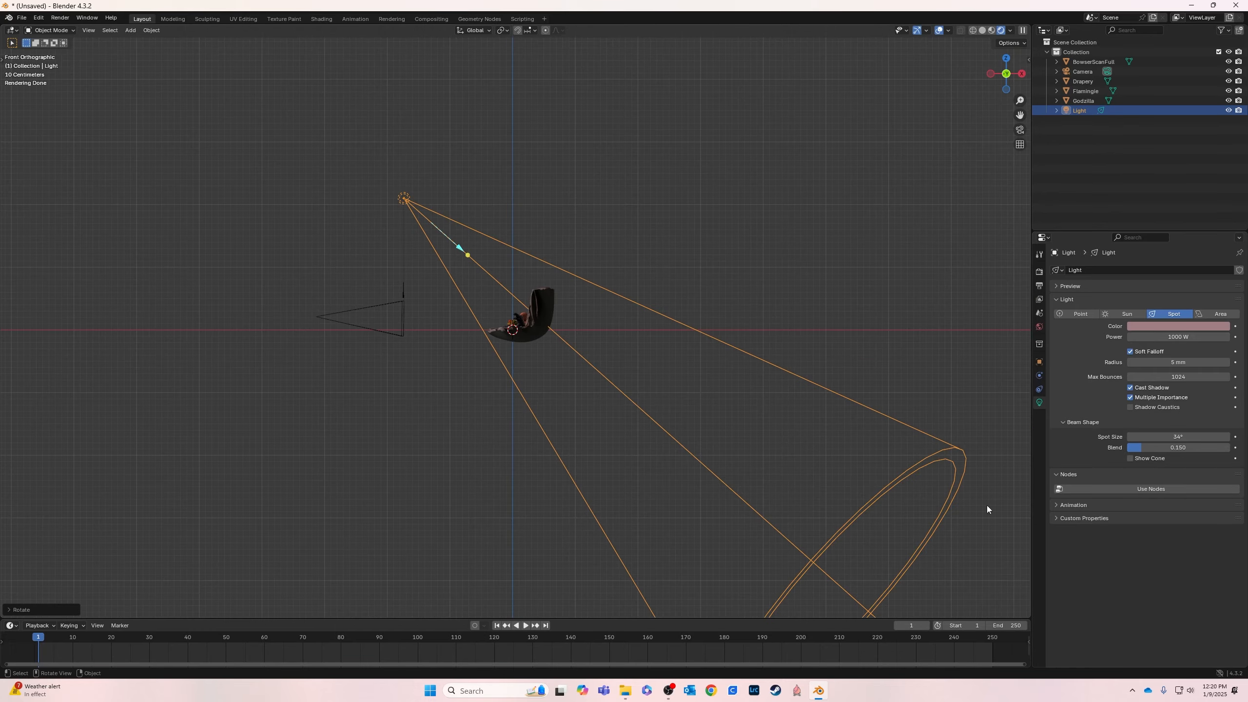
mouse_move(1139, 448)
left_mouse_down()
mouse_move(1117, 448)
mouse_move(1223, 448)
mouse_move(1163, 449)
left_mouse_up()
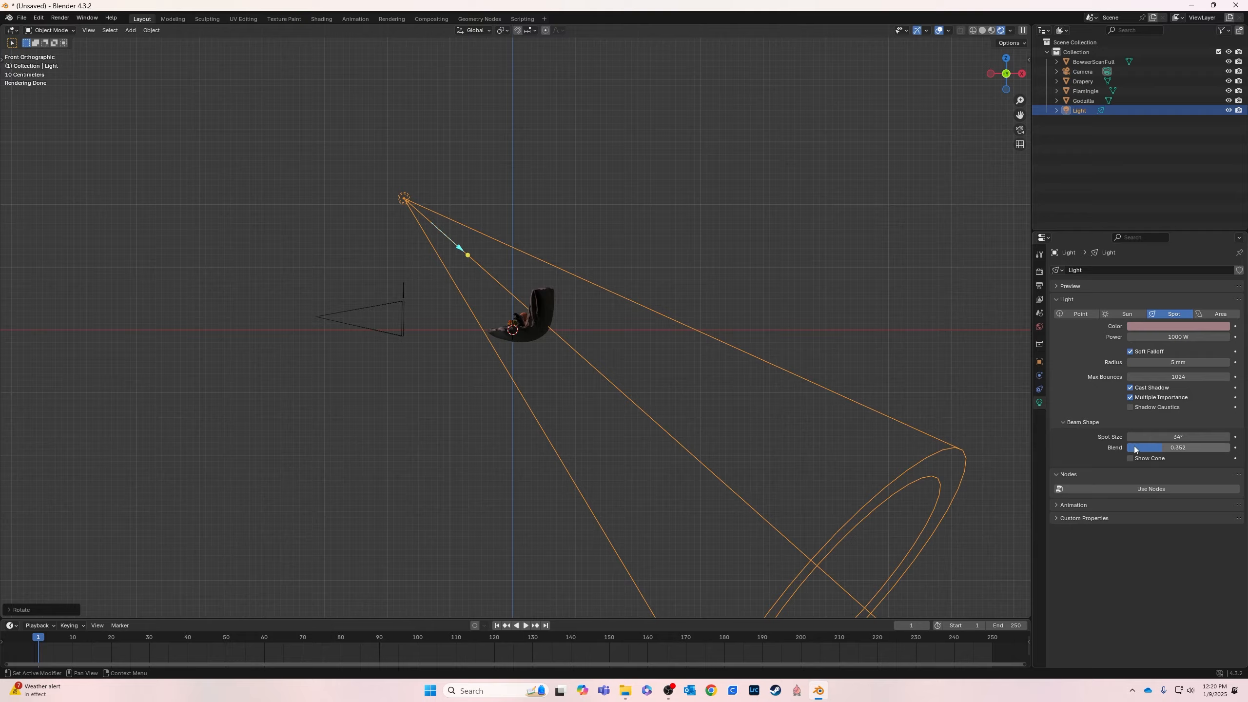
Reframe the camera to a close, low, nearly frontal shot with Bowser centred between Flamingie and Godzilla
left_click(1019, 130)
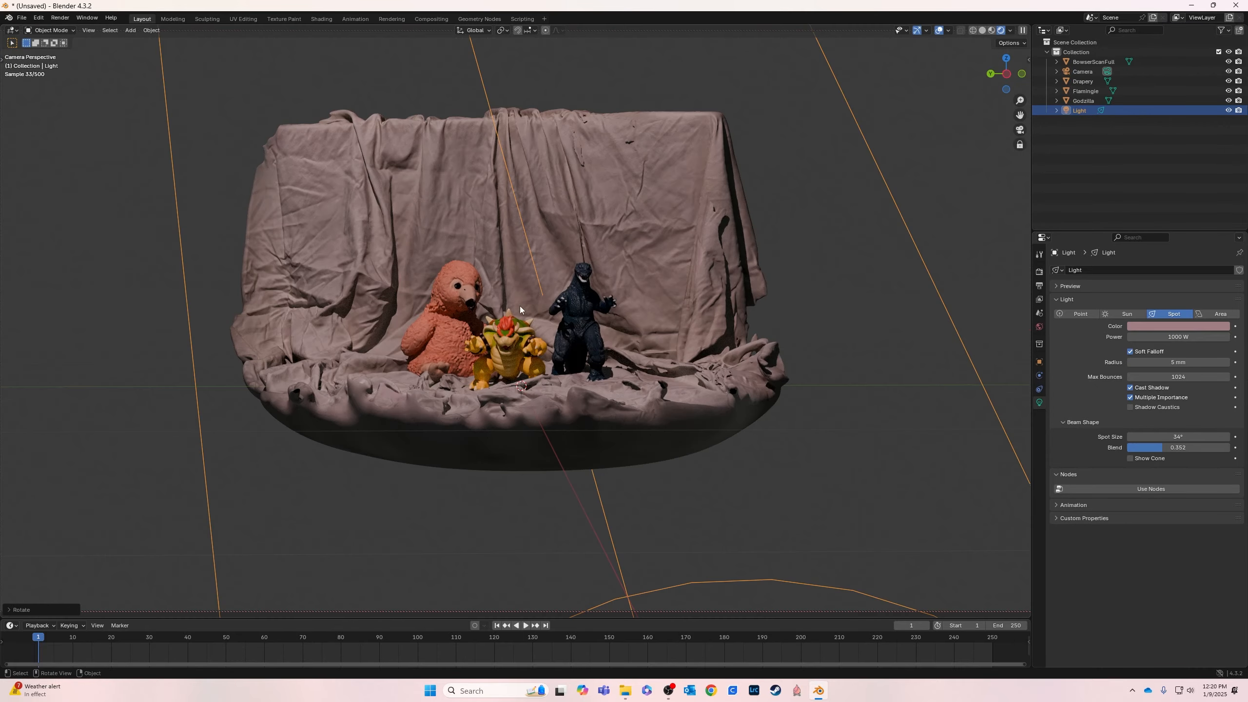
scroll(603, 341, "up", 6)
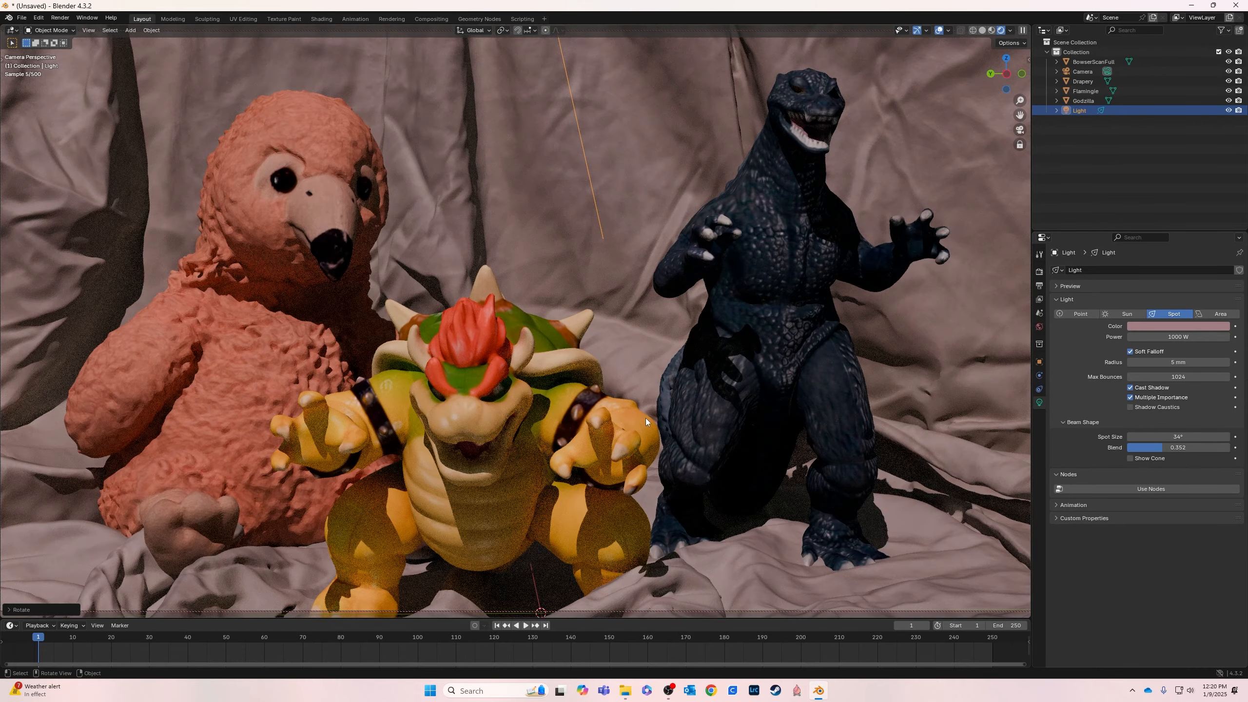
middle_click_drag(645, 417, 766, 402)
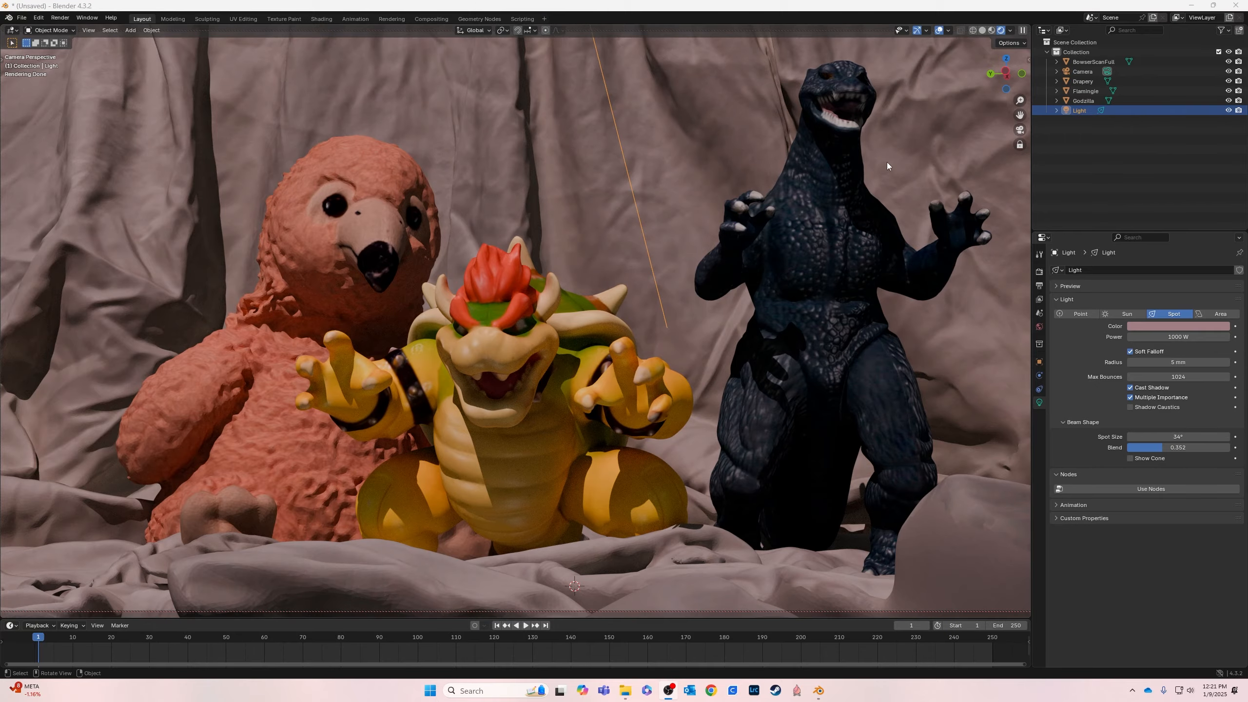
key("KP_0")
key("KP_0")
middle_click_drag(760, 238, 802, 221)
middle_click_drag(677, 264, 683, 262)
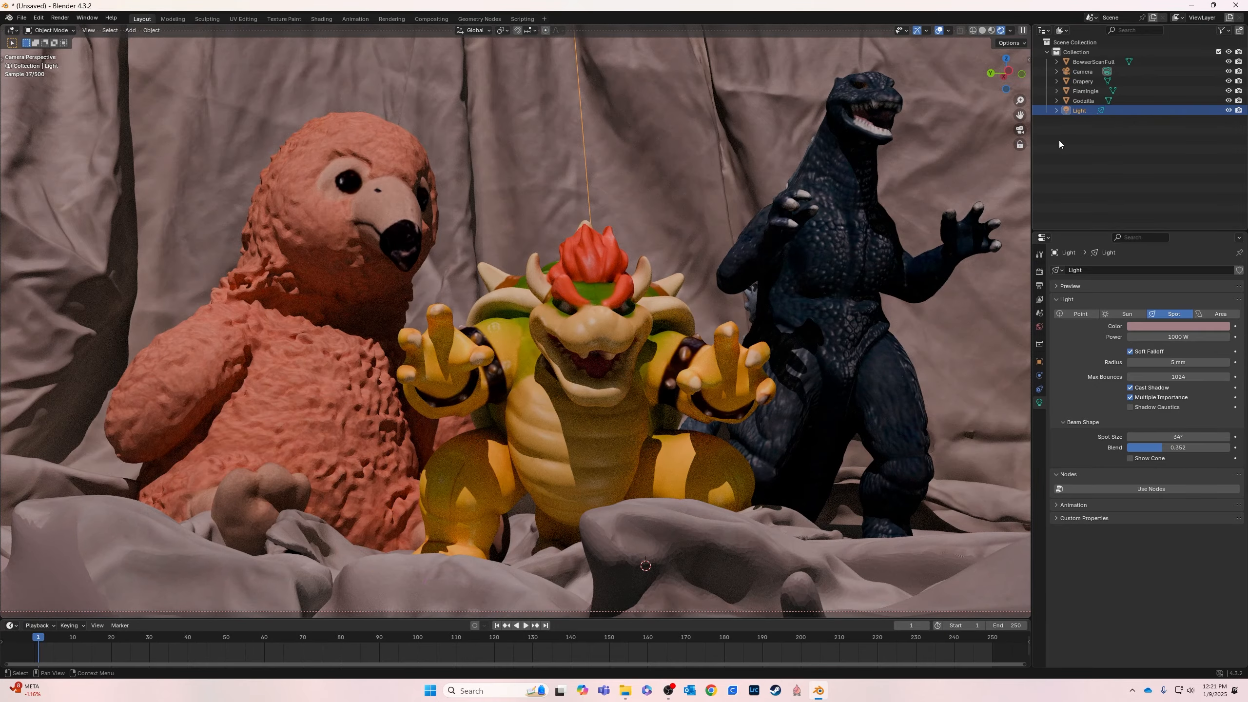
Inspect the spot light's position and cone relative to the figures and drapery in the front and top views
left_click(1020, 130)
scroll(688, 177, "down", 5)
key("KP_1")
scroll(433, 285, "down", 4)
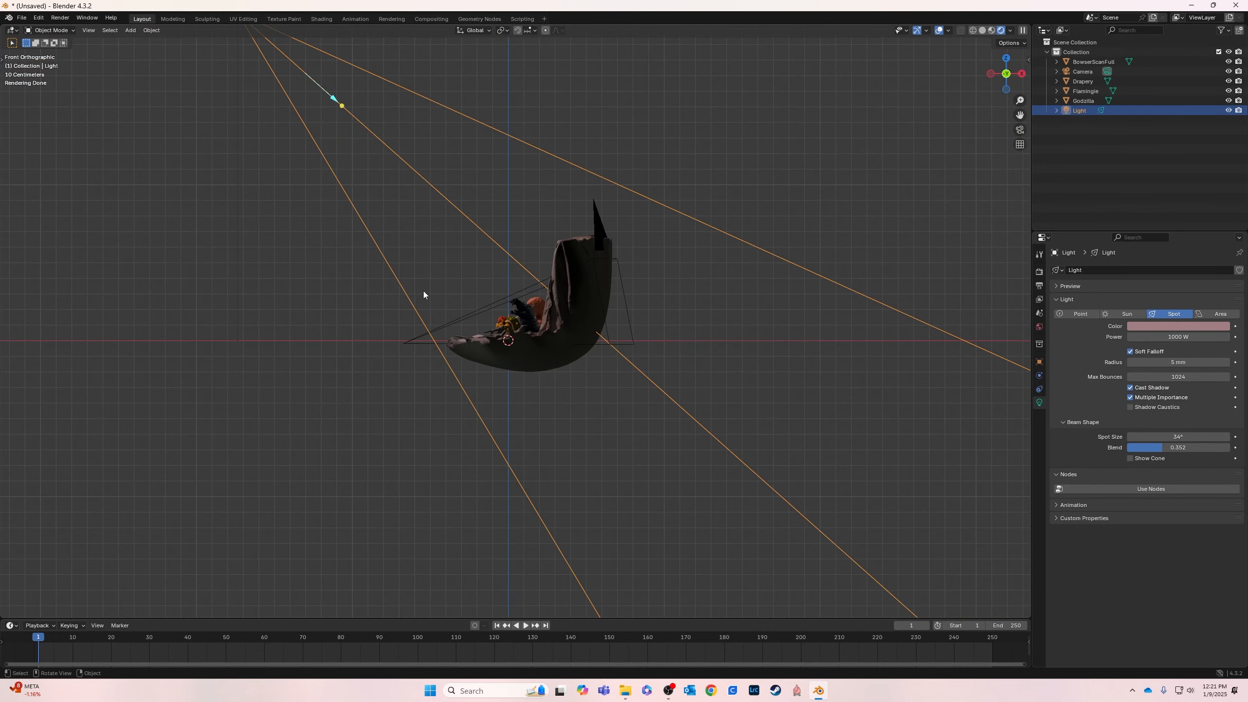
scroll(448, 170, "down", 3)
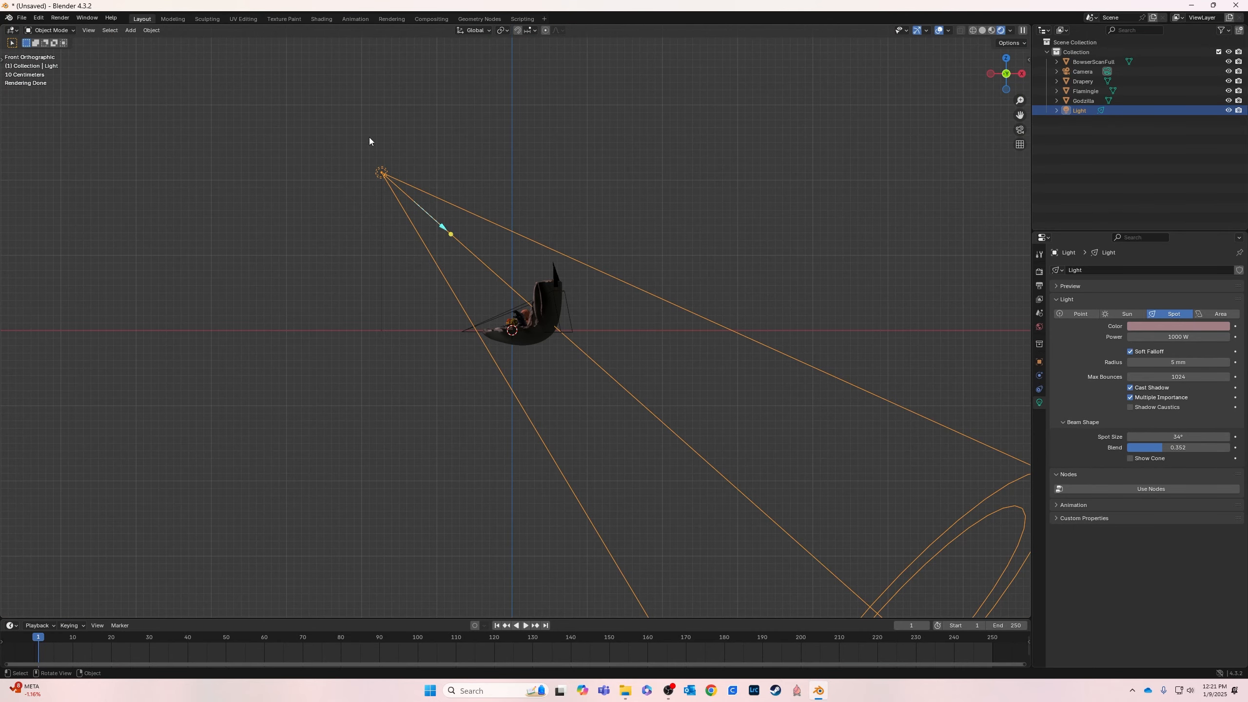
left_click(1005, 59)
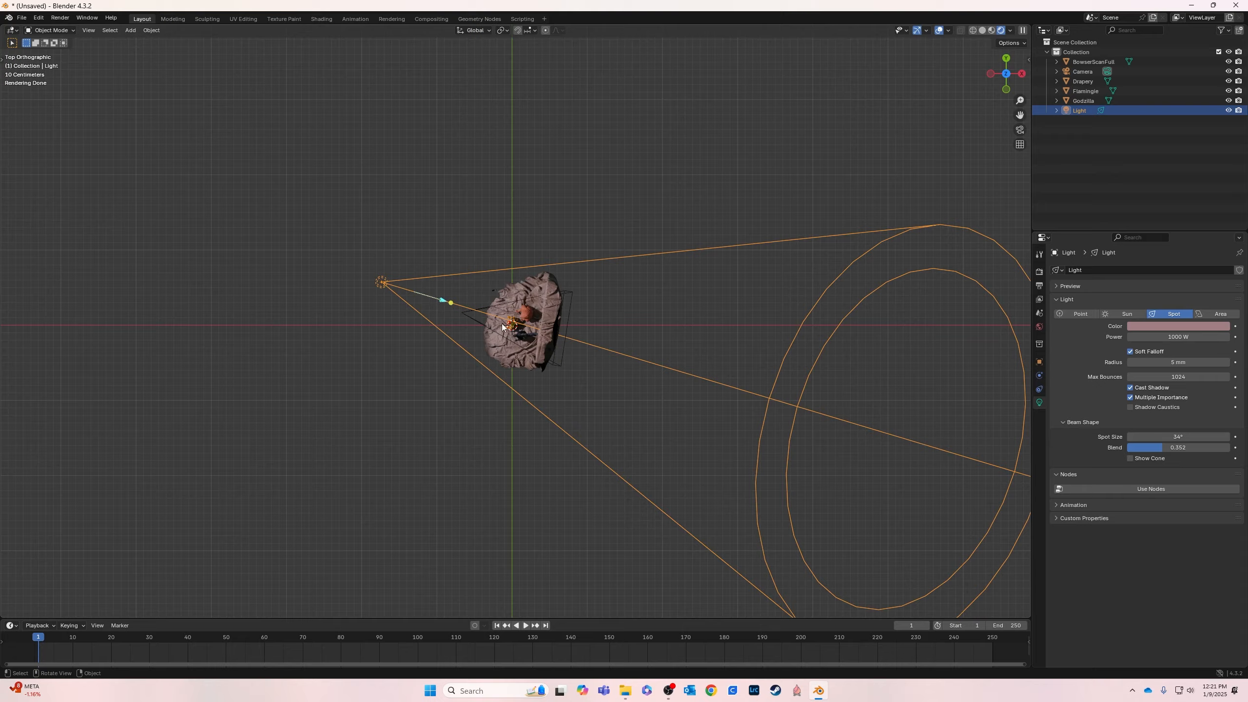
scroll(502, 327, "up", 4)
scroll(445, 328, "down", 3)
scroll(721, 378, "down", 3)
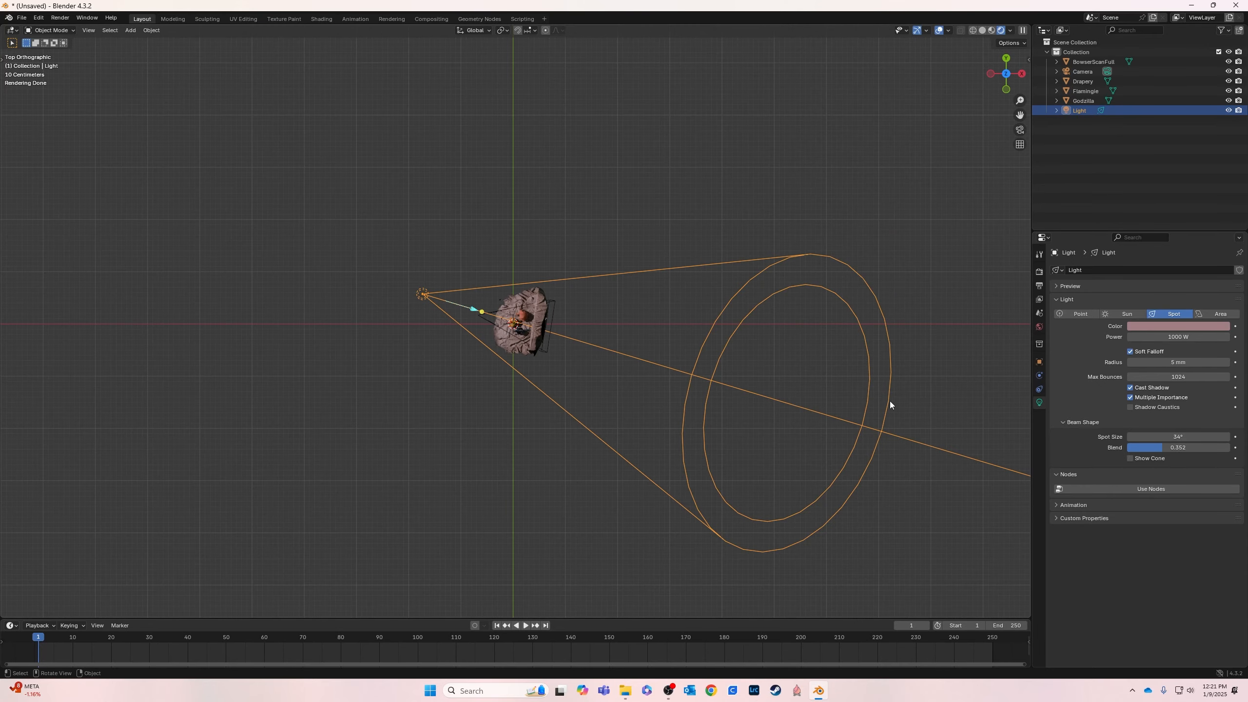
Set the spot light's radius to 100 mm, leaving its power at 1000 W
left_click(1174, 362)
type("10")
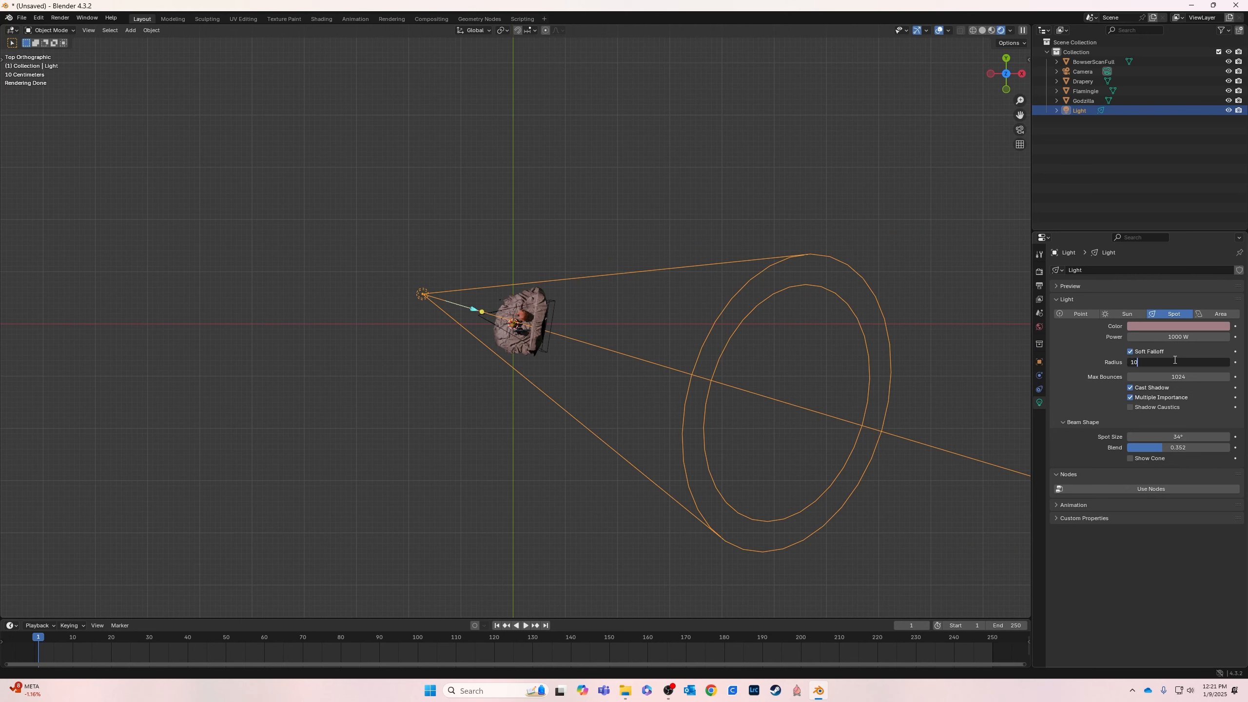
type("0")
key("Tab")
key("Tab")
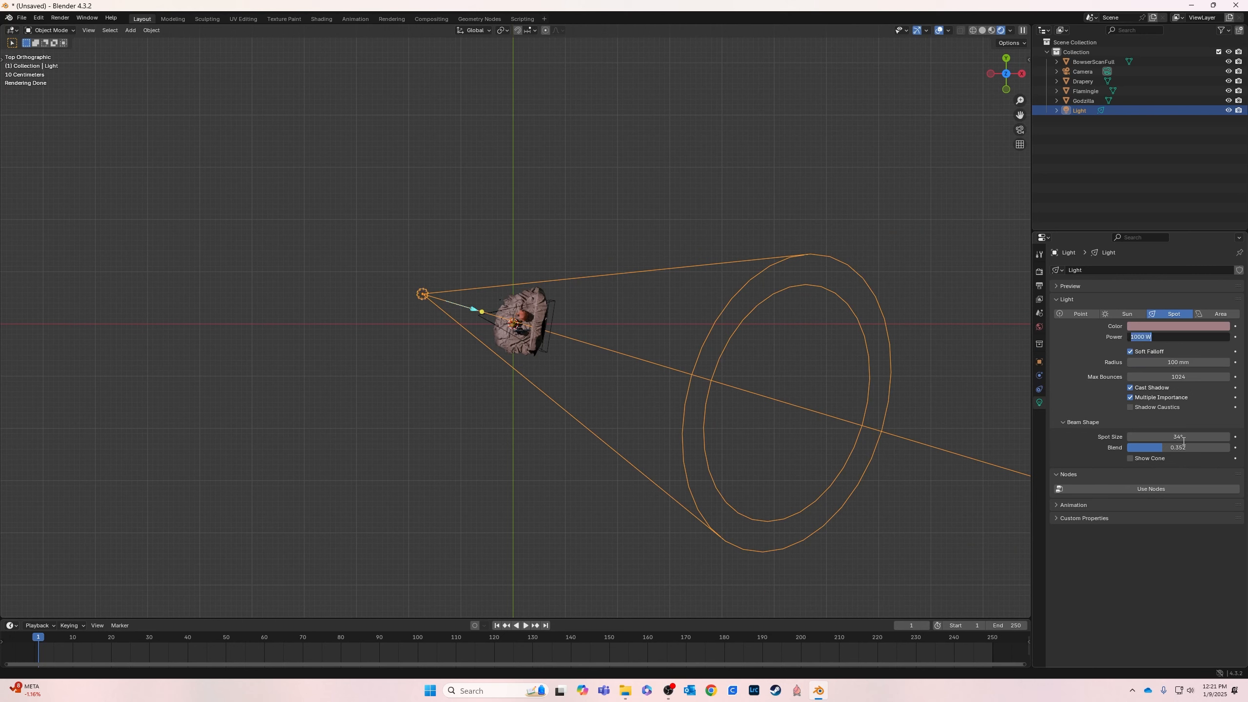
key("Return")
Narrow the spot light's spot size to 12° and aim its beam at Bowser near the scene origin
left_click_drag(1174, 436, 1150, 437)
scroll(435, 324, "up", 8)
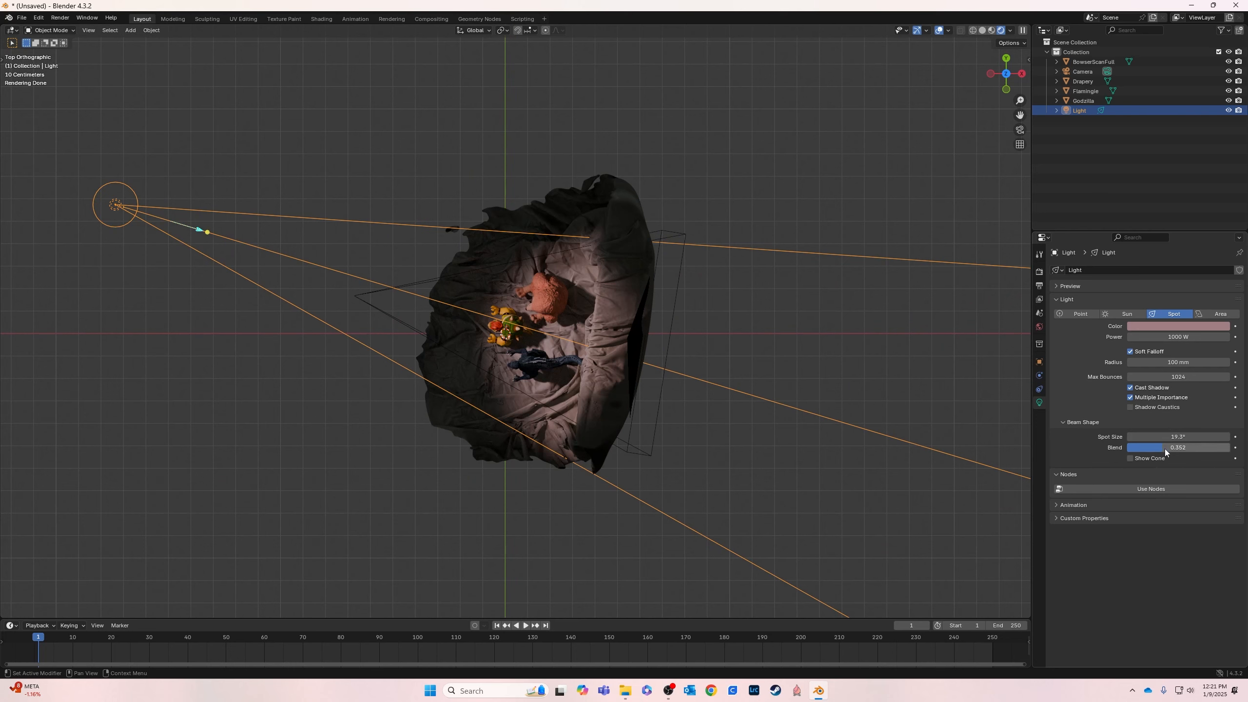
left_click_drag(1178, 436, 1166, 437)
scroll(955, 403, "down", 5)
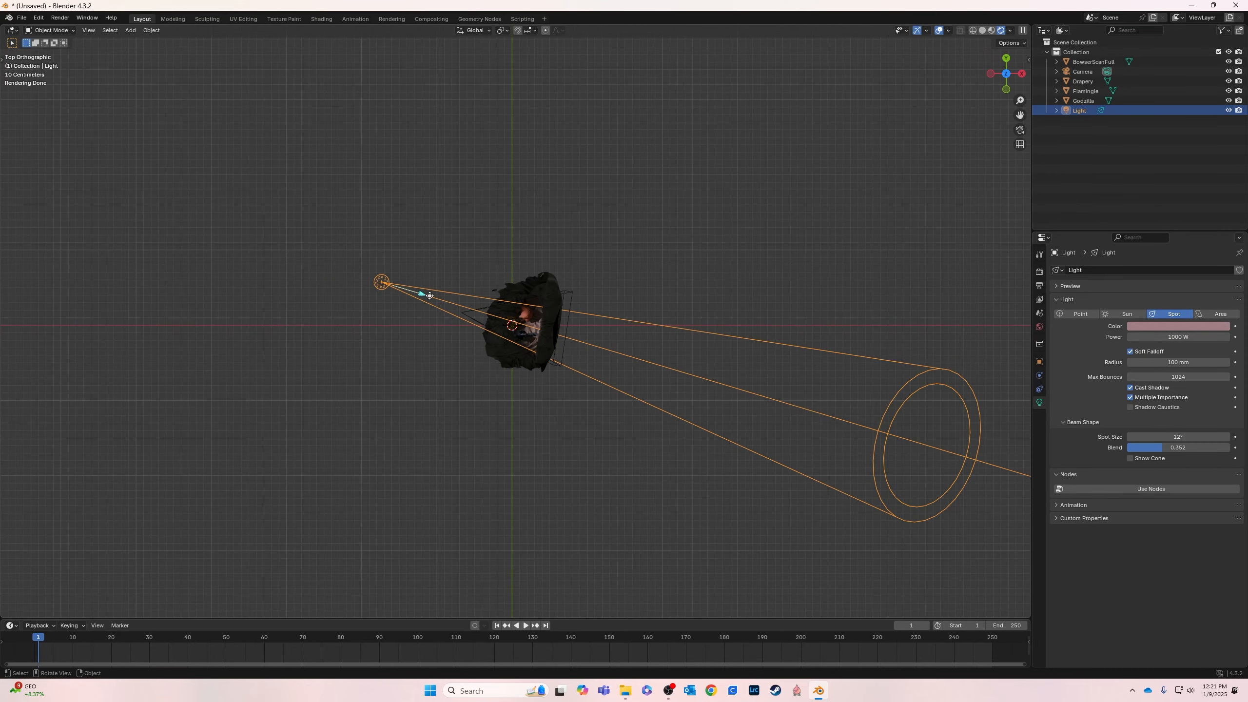
left_click_drag(430, 295, 511, 323)
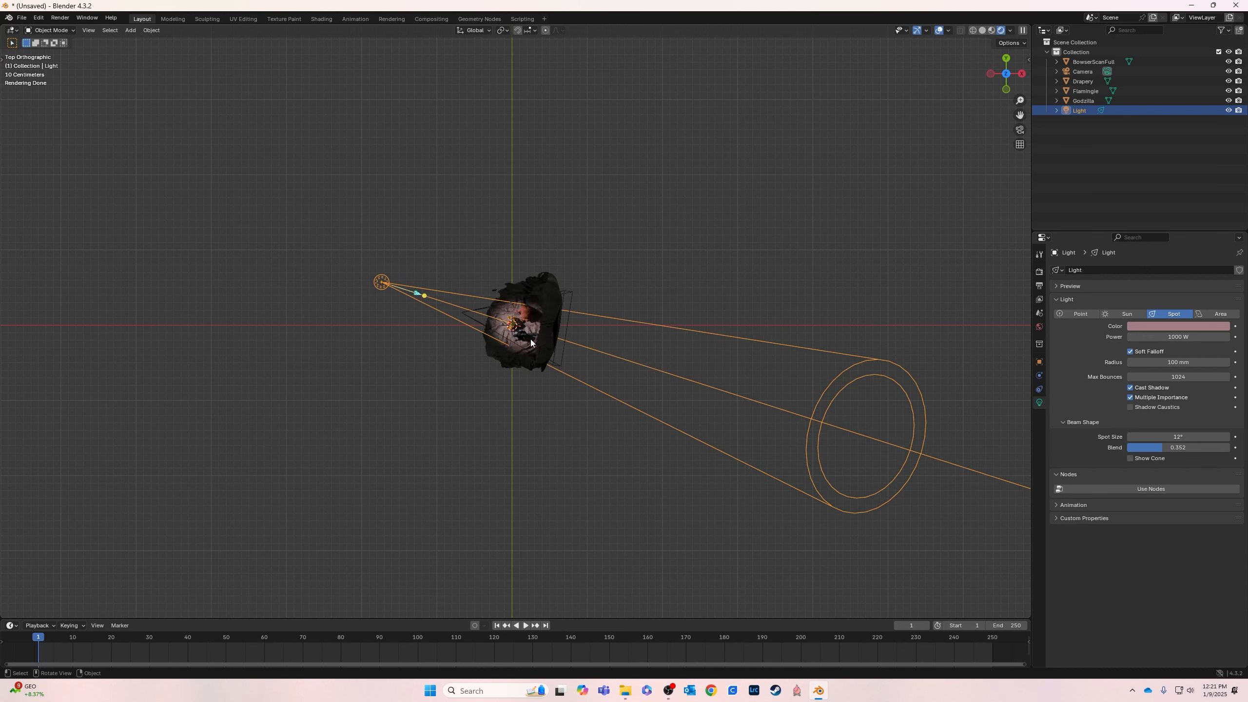
scroll(476, 359, "up", 5)
scroll(458, 314, "down", 3)
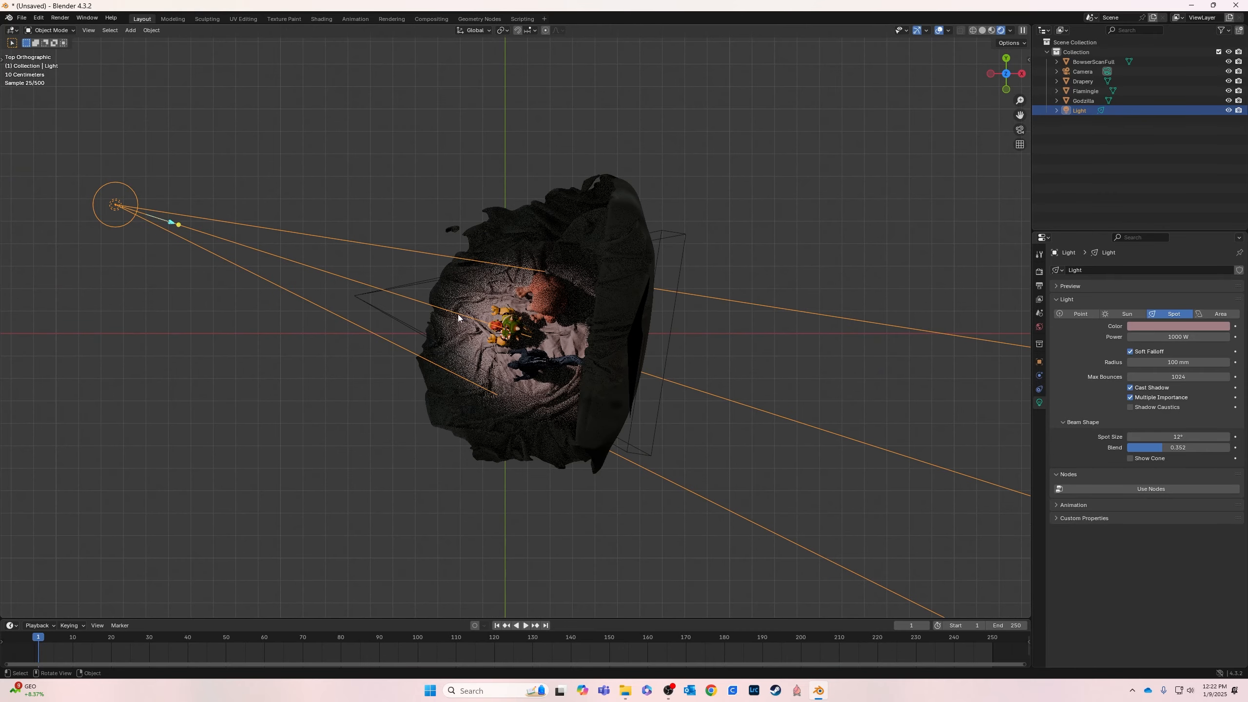
Tighten the spot light's spot size to 7.8° so the pool of light falls mainly around the figures
scroll(560, 343, "down", 2)
left_click_drag(1178, 436, 1128, 437)
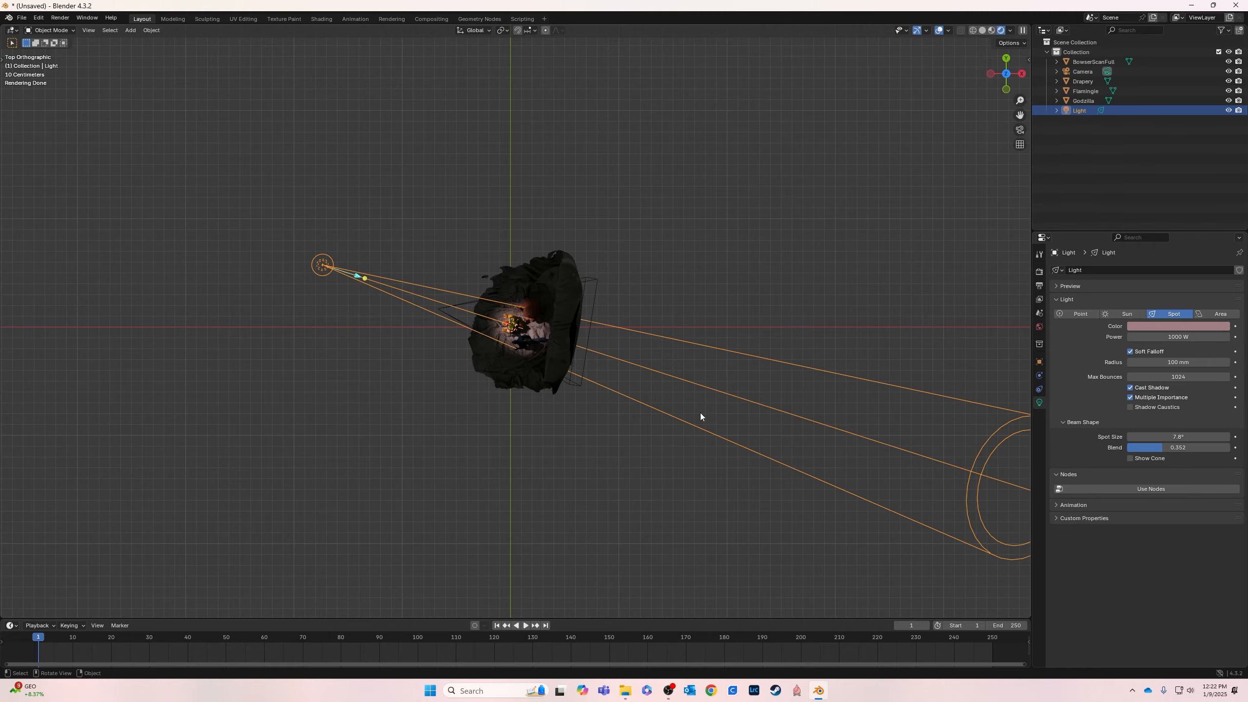
scroll(493, 339, "up", 3)
scroll(493, 338, "up", 6)
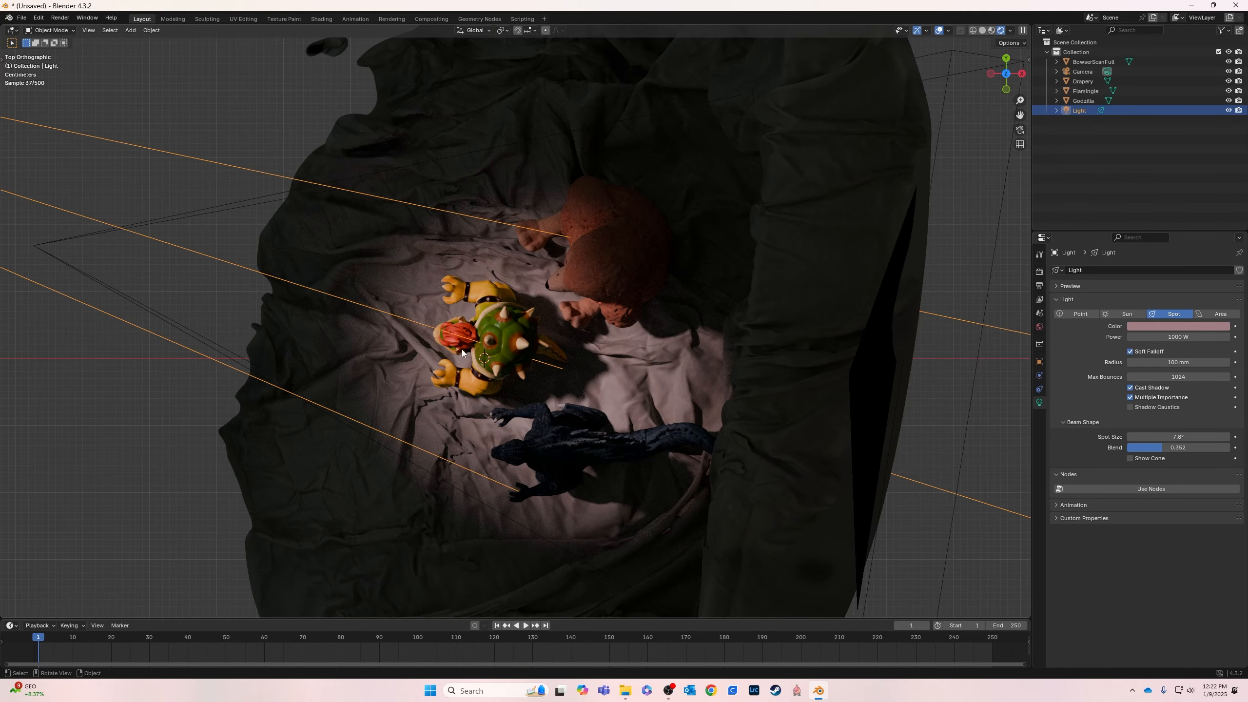
scroll(440, 332, "down", 6)
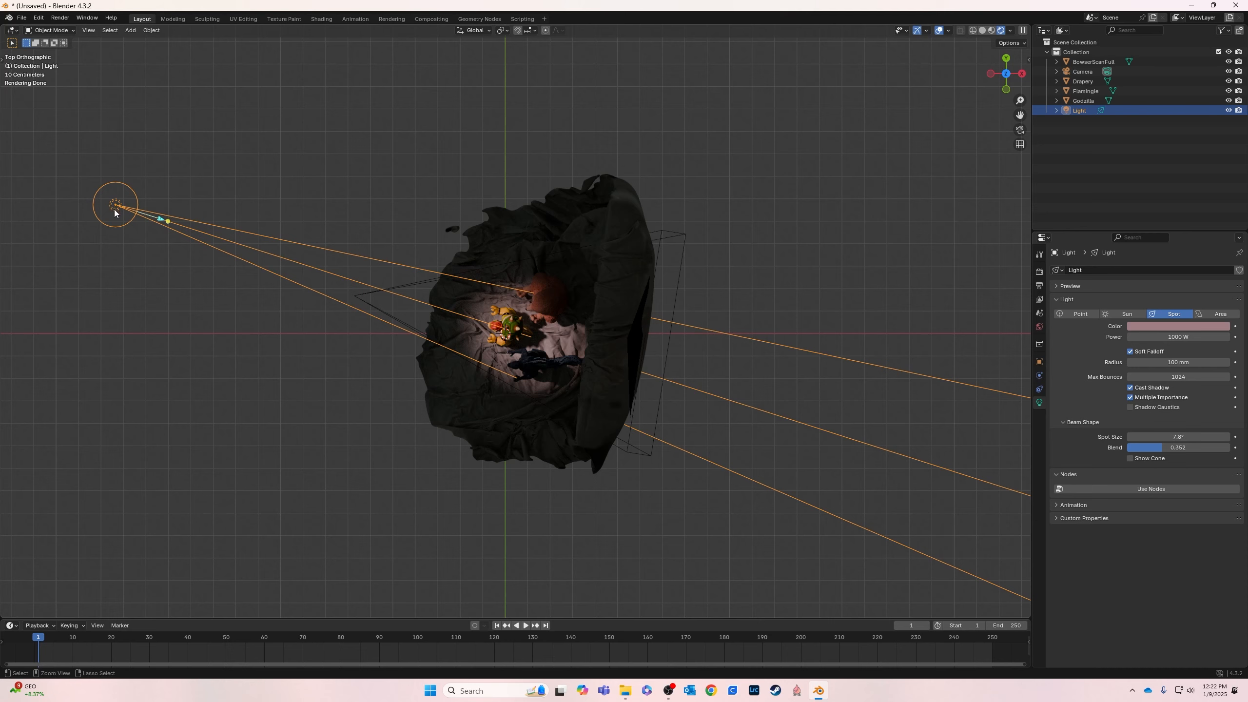
key("g")
right_click(127, 224)
key("g")
right_click(124, 211)
Duplicate the spot light and move the copy about 200 mm towards Flamingie's side in the top view
key("ctrl+c")
key("ctrl+v")
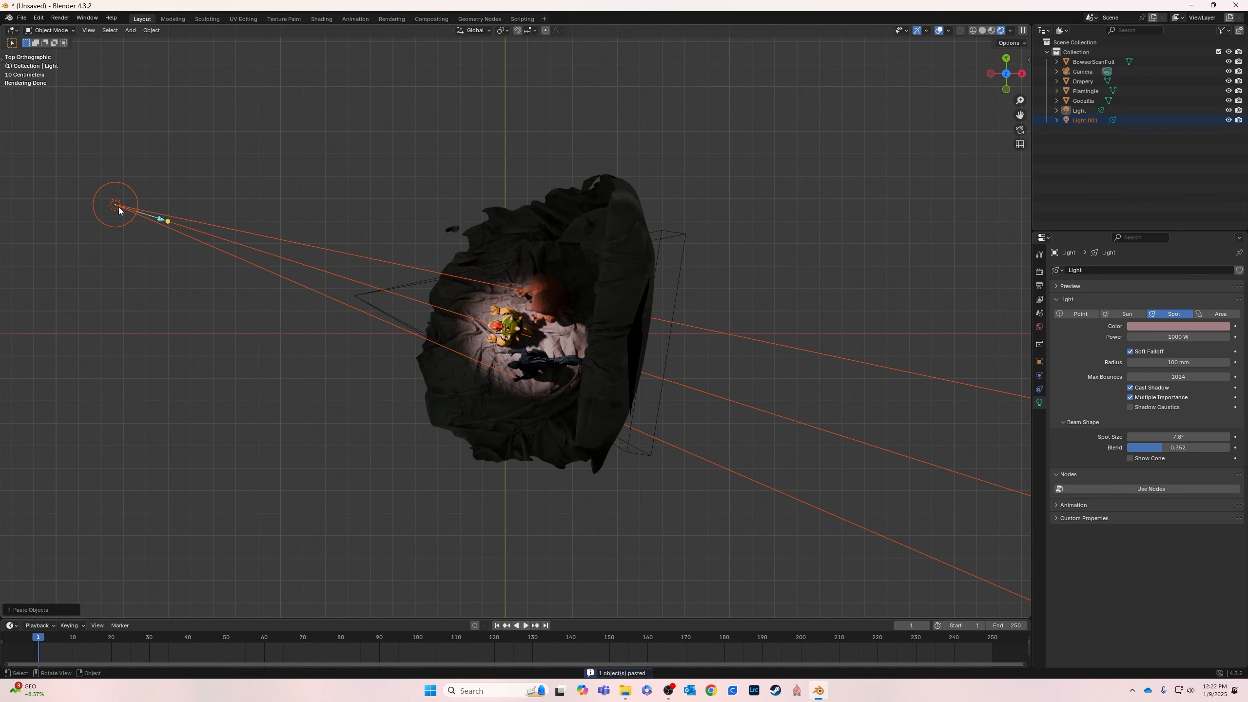
key("g")
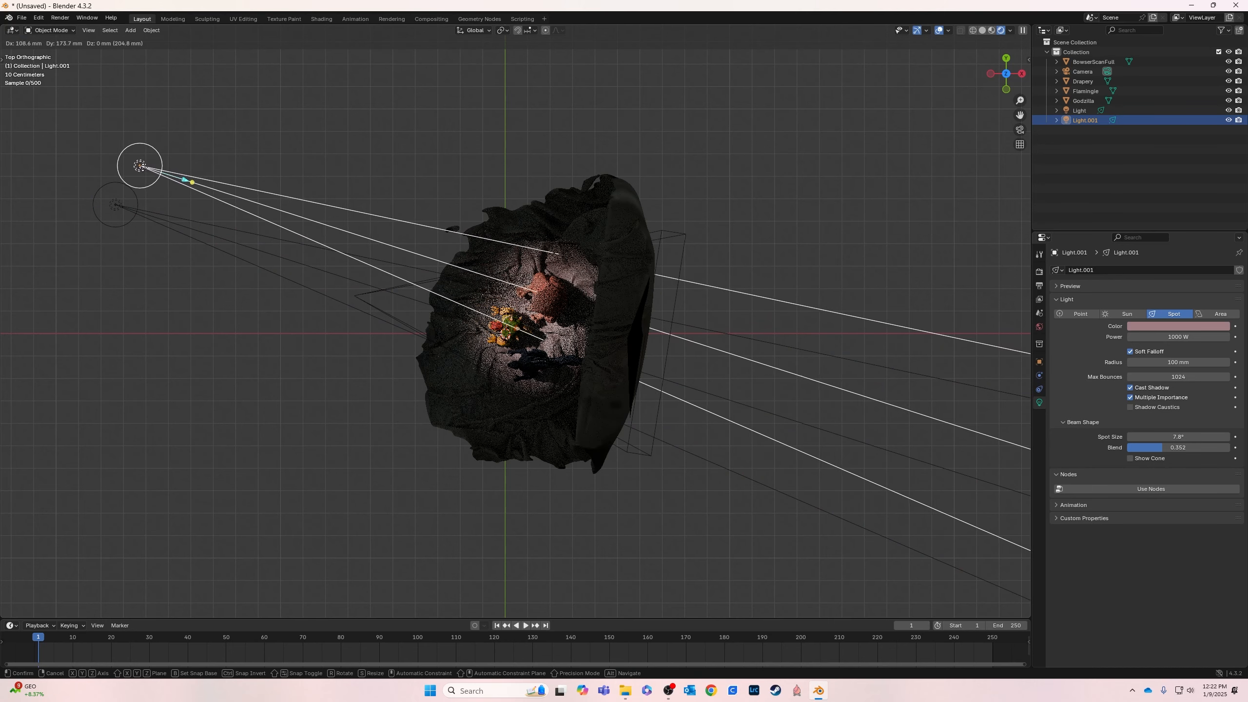
left_click(141, 168)
Duplicate the original spot light again and move this copy about 155 mm towards Godzilla's side in the top view
left_click(109, 215)
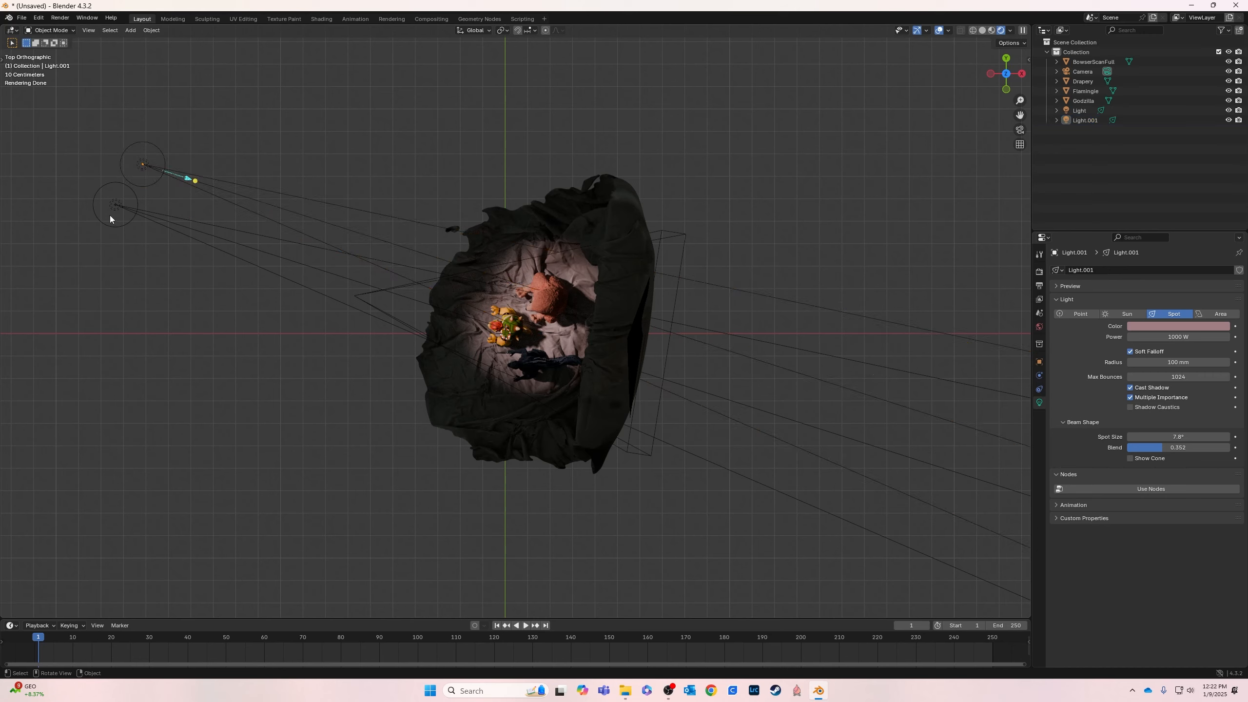
left_click(115, 205)
key("ctrl+c")
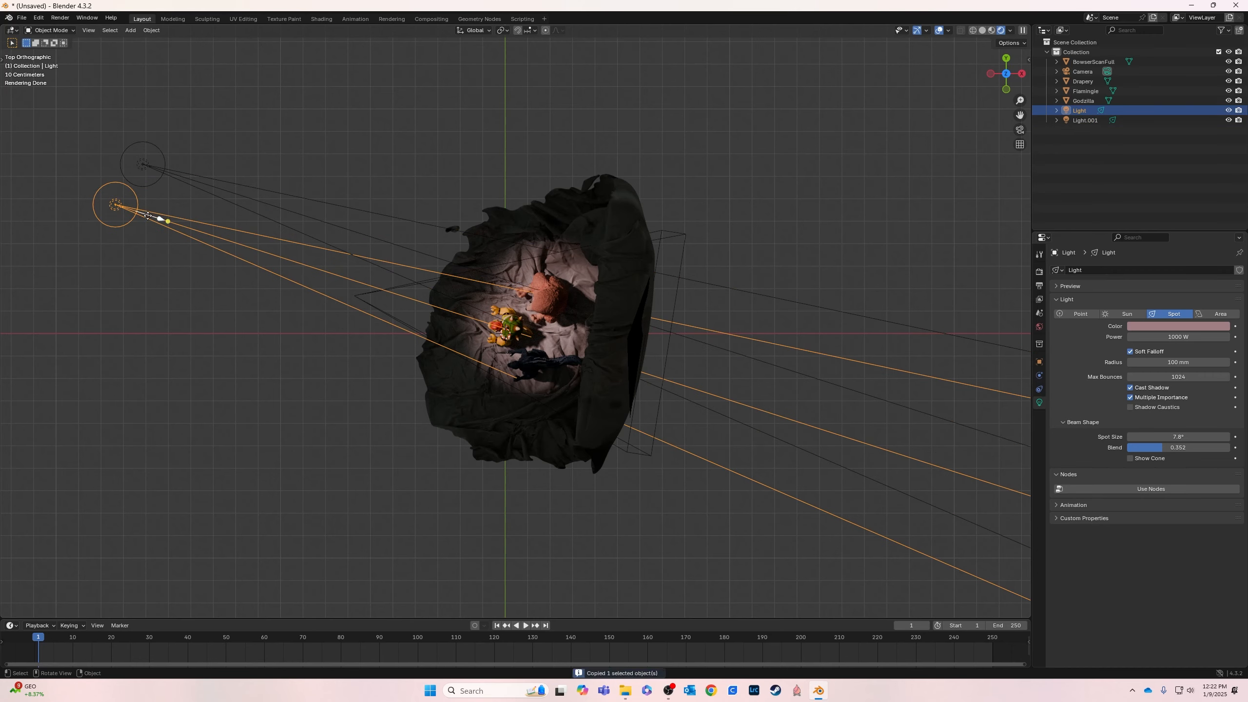
key("ctrl+v")
key("g")
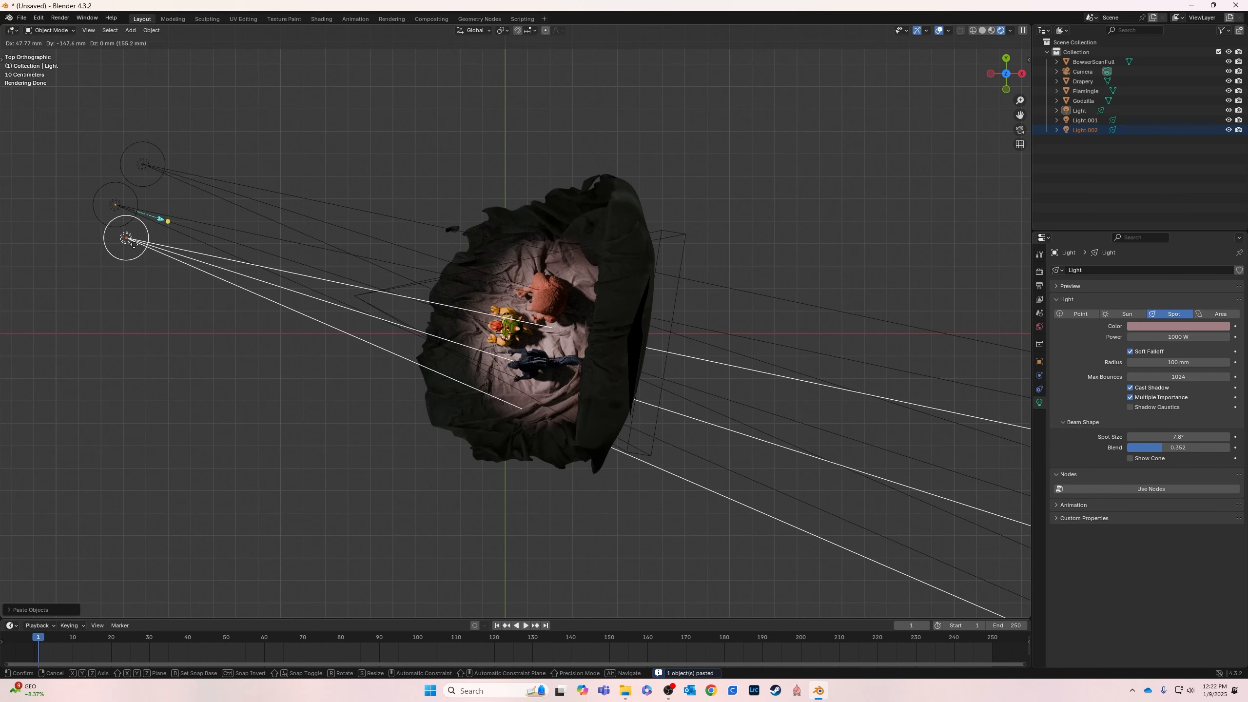
left_click(134, 245)
left_click(137, 308)
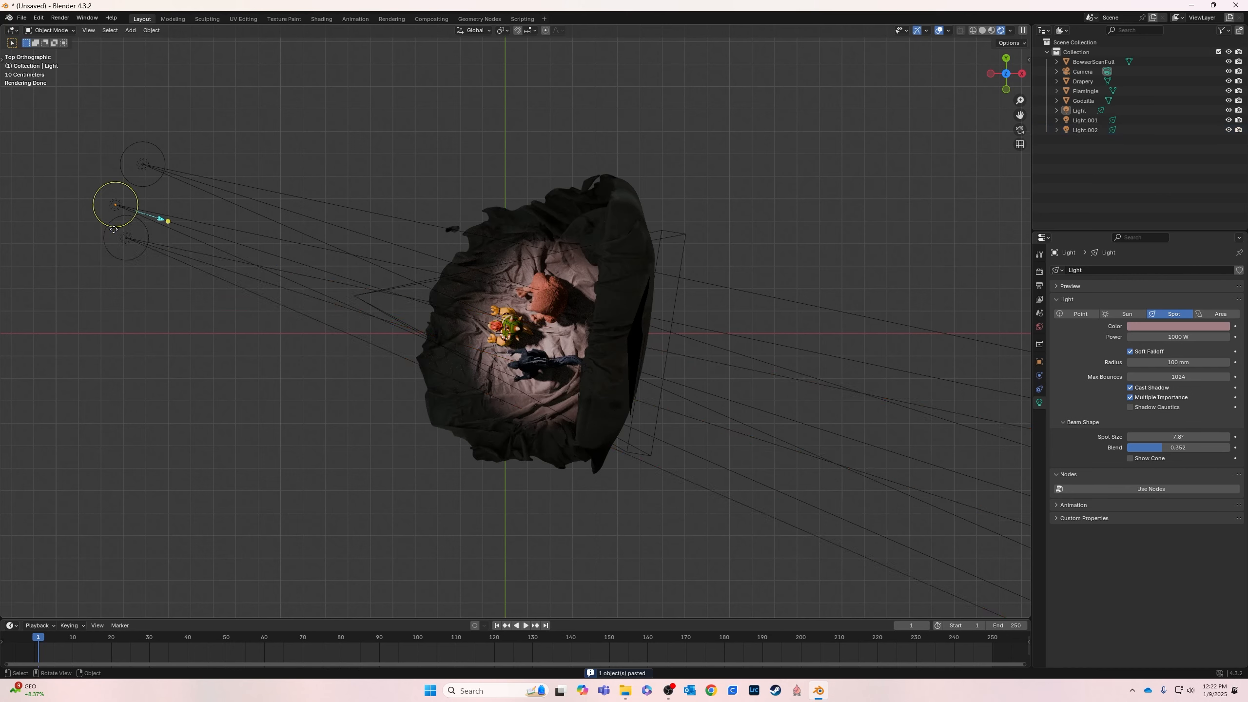
Tint the spot light on Flamingie's side purple, about hex 7754A2
left_click(147, 183)
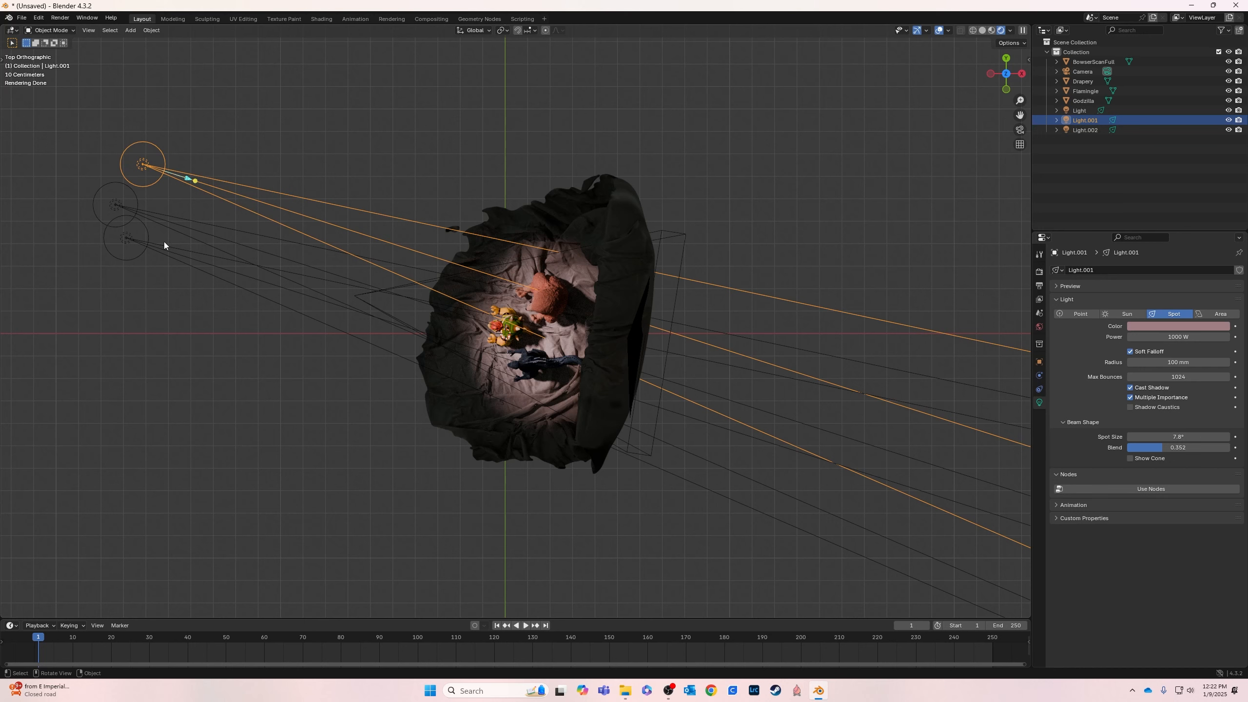
left_click(1168, 324)
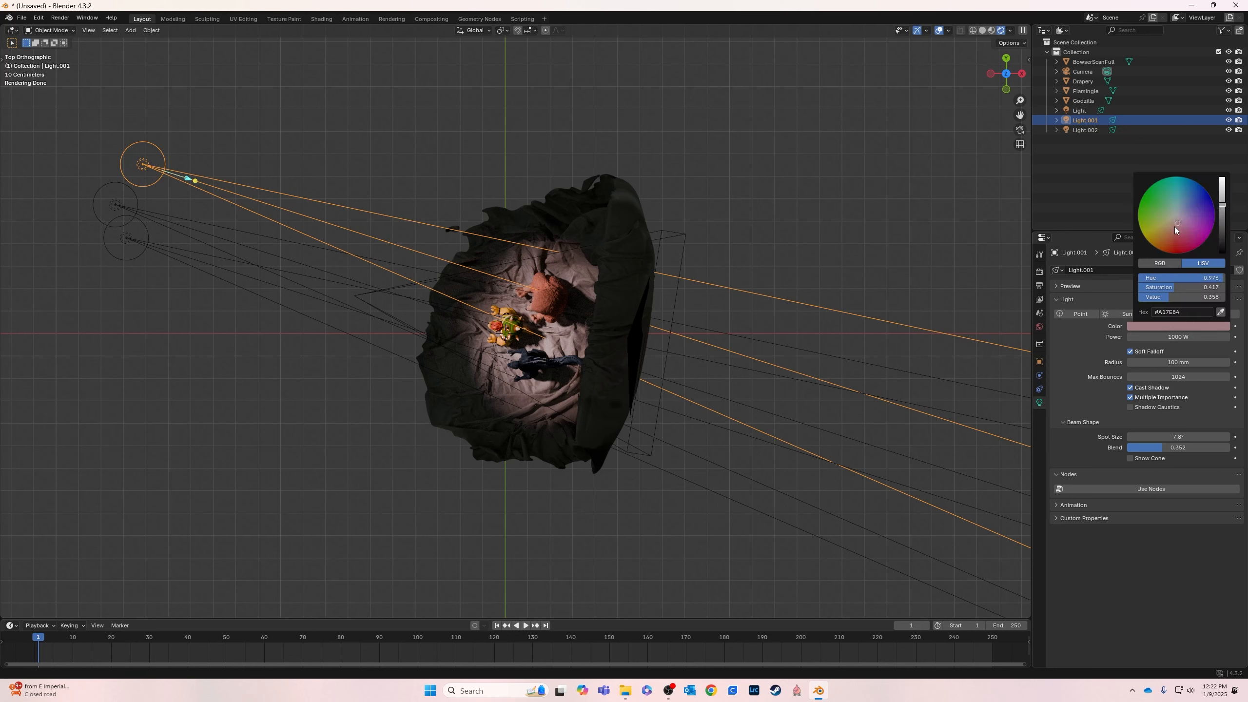
left_click_drag(1180, 223, 1193, 208)
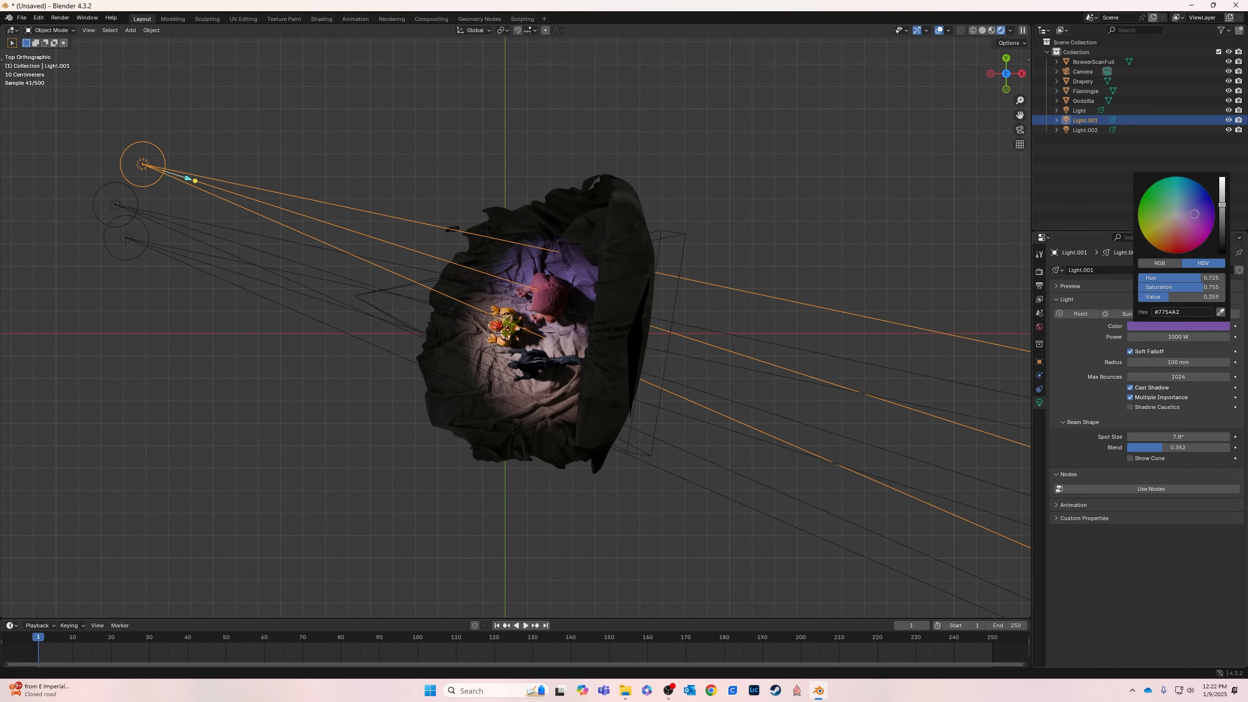
Tint the spot light on Godzilla's side a warm golden tan
left_click(139, 251)
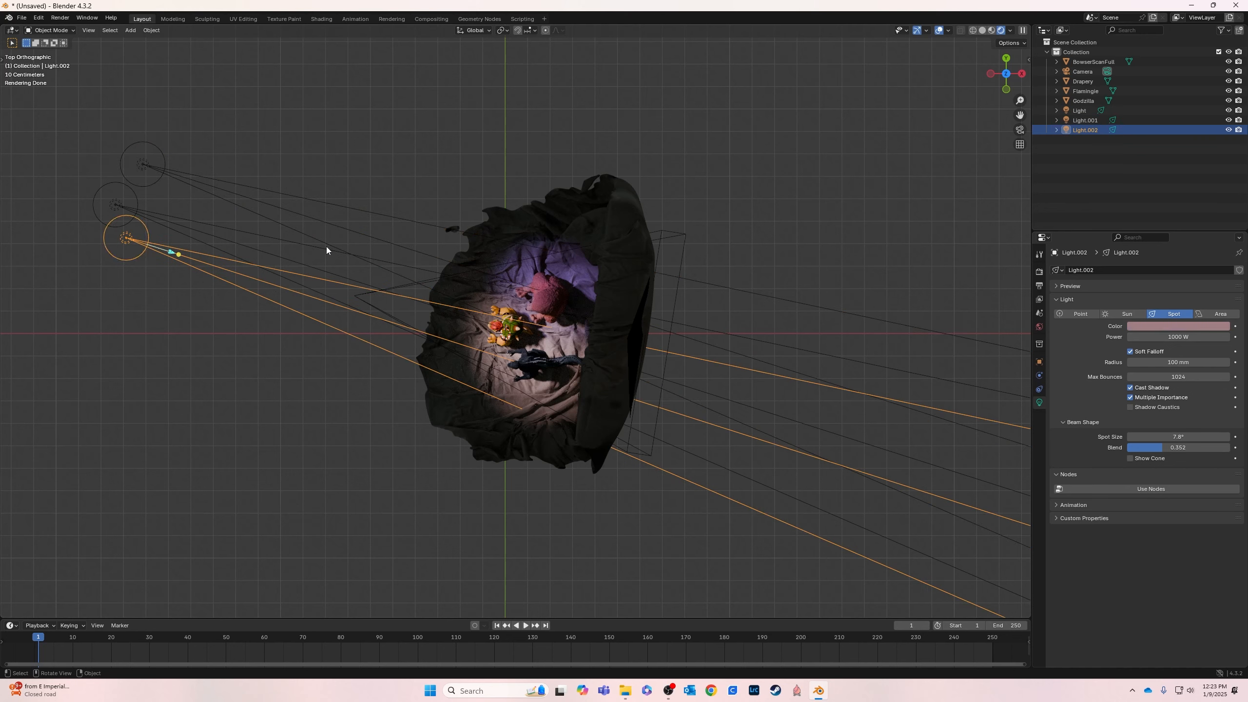
left_click(1154, 326)
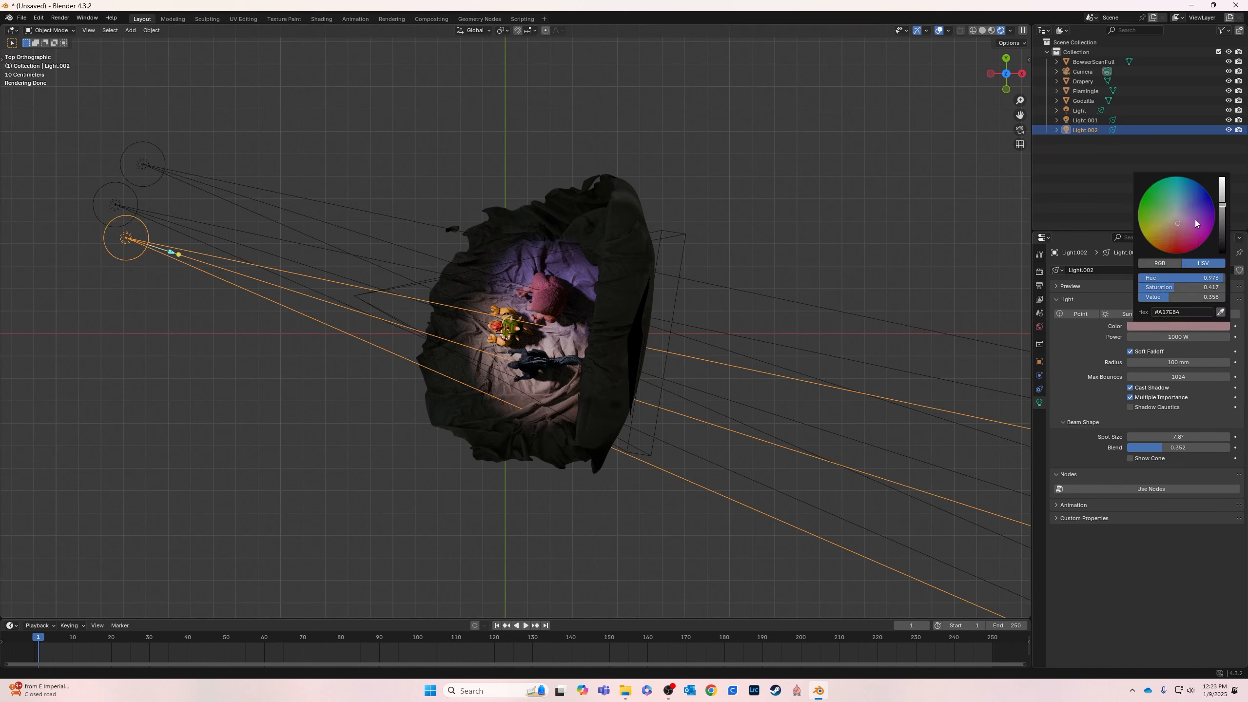
left_click_drag(1179, 227, 1166, 229)
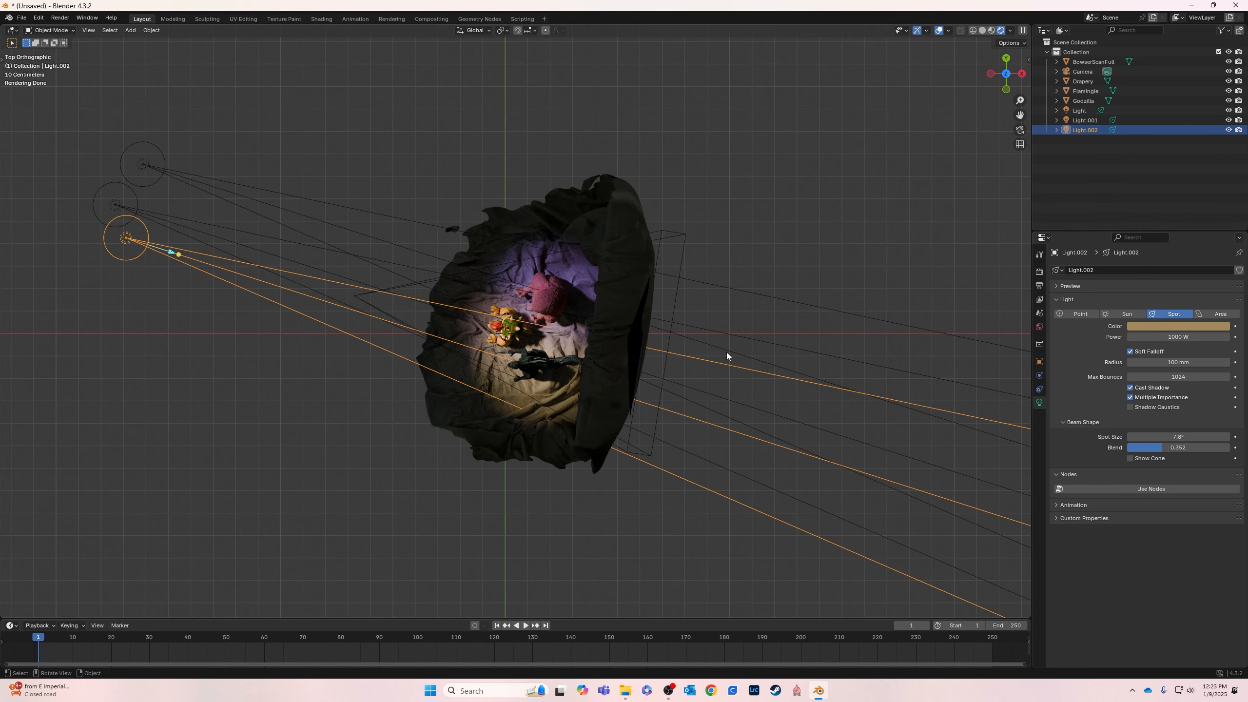
Reframe the camera to show all three figures from a slightly higher angle, with the draped floor in front of them
left_click(1020, 129)
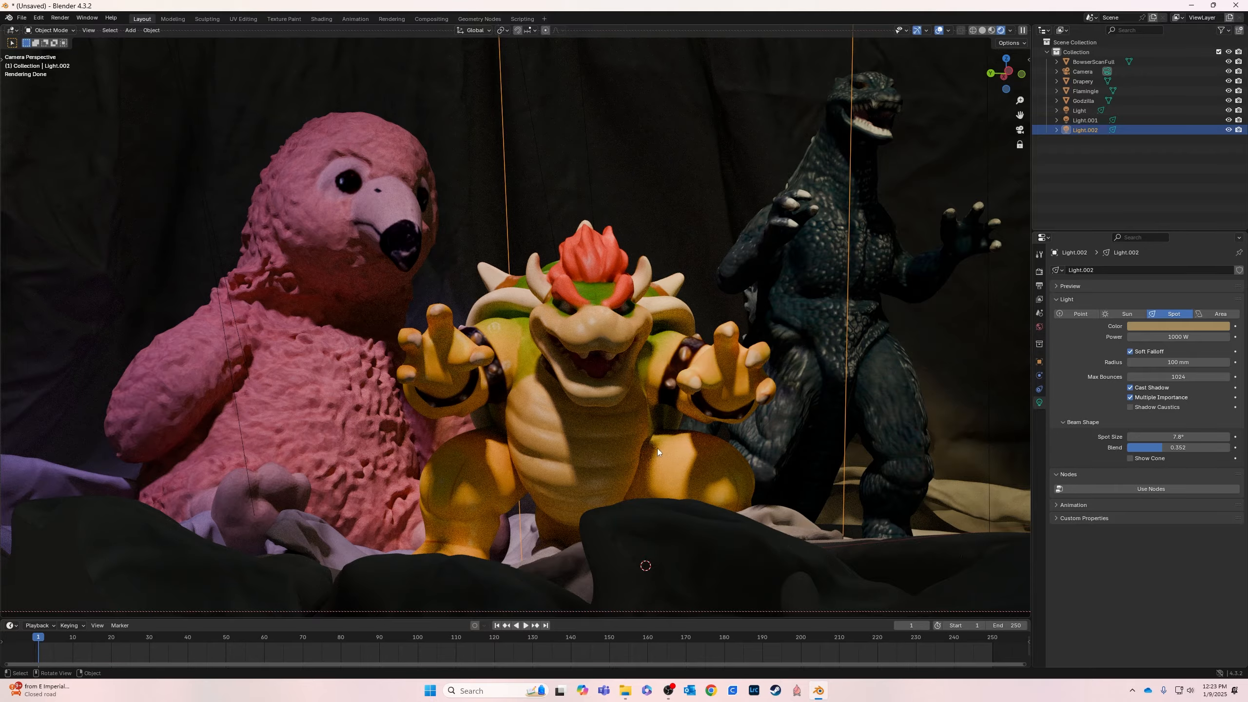
middle_click_drag(563, 421, 448, 386)
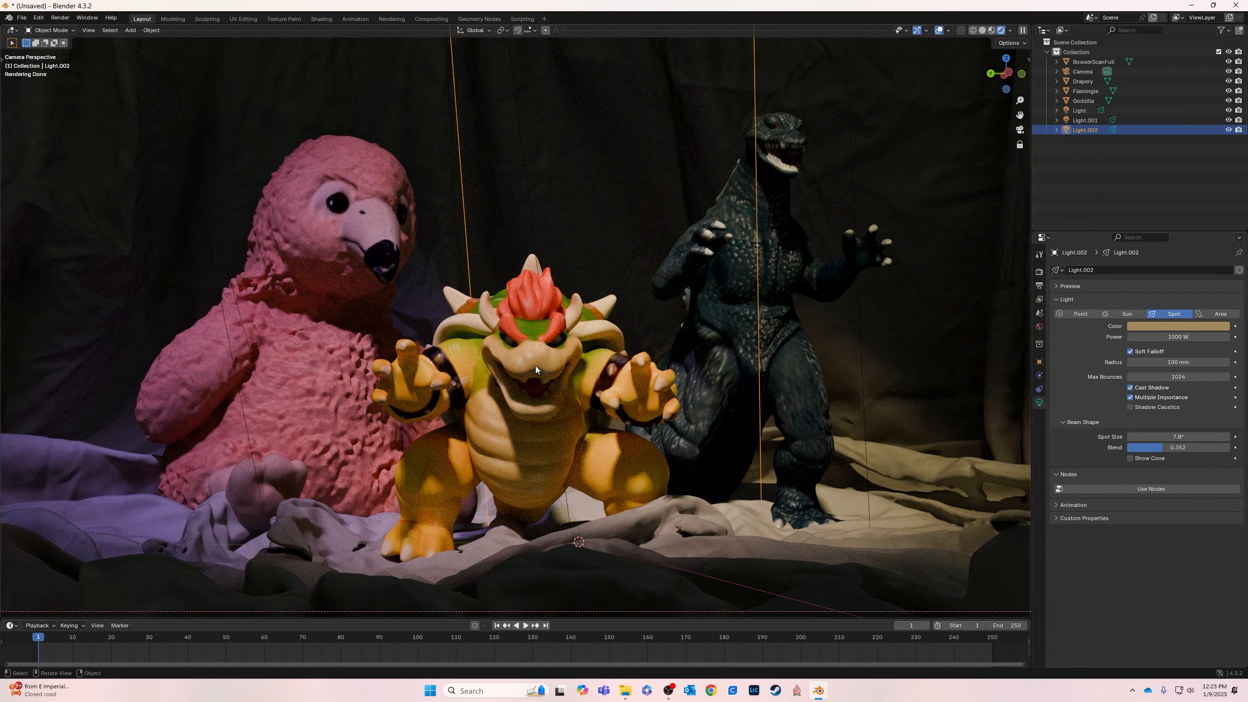
middle_click_drag(732, 323, 708, 325)
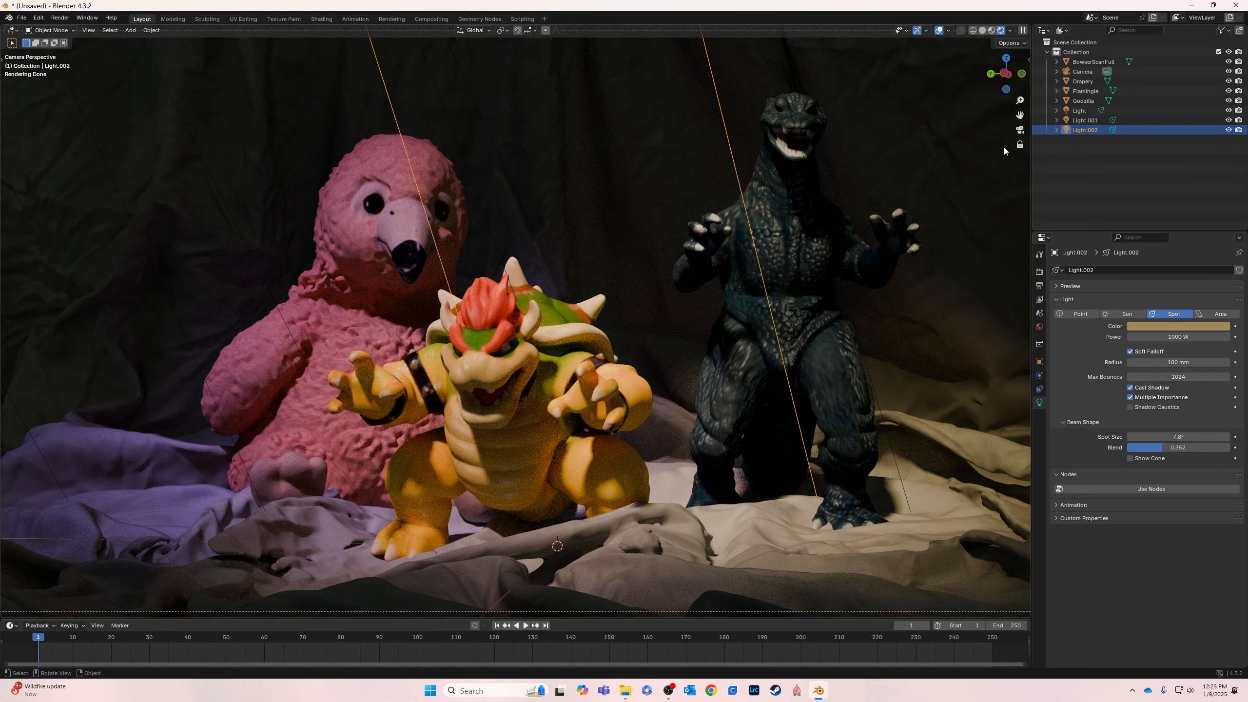
Add a 9000 mm cube at the origin to enclose the figures, drapery and spot lights
left_click(1020, 130)
scroll(450, 339, "down", 5)
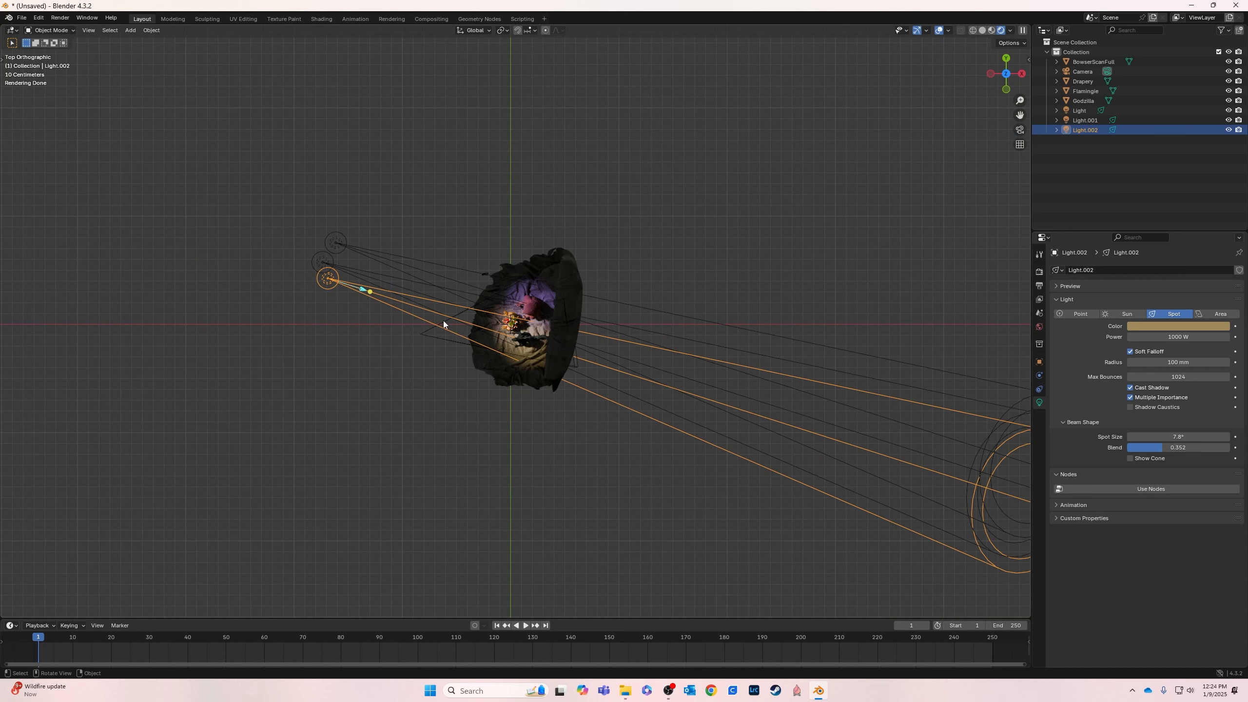
key("shift+a")
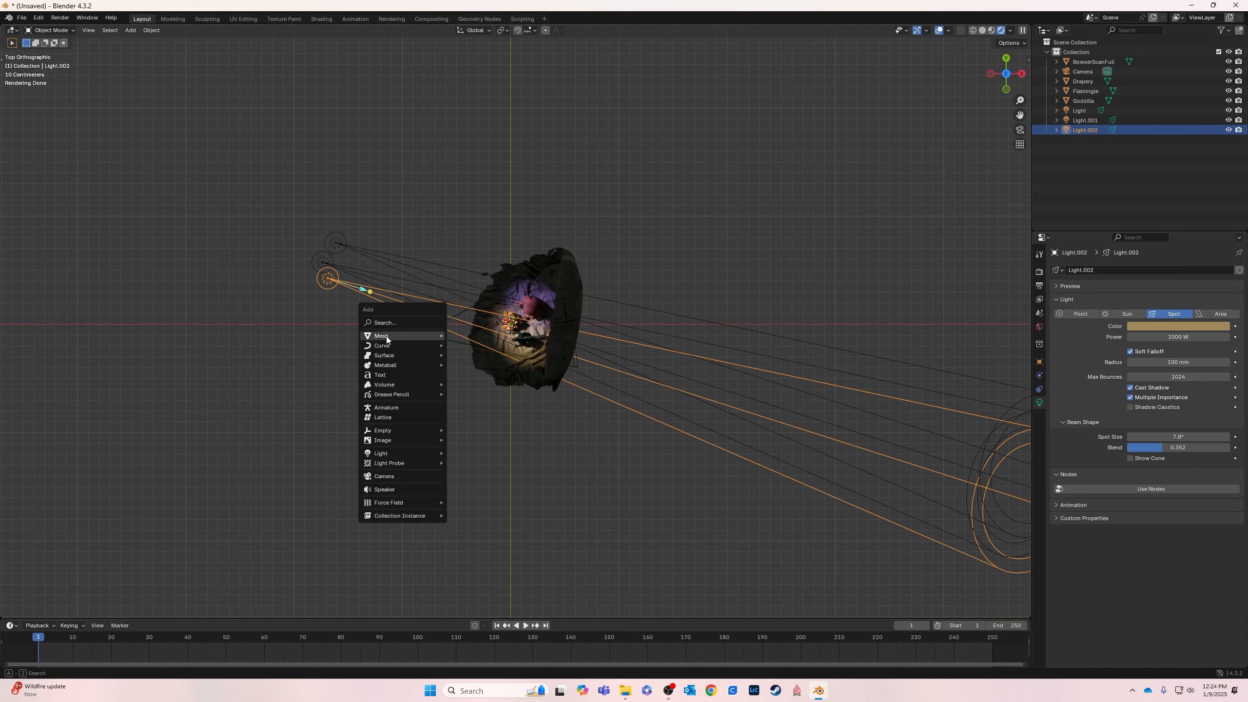
mouse_move(388, 337)
left_click(480, 346)
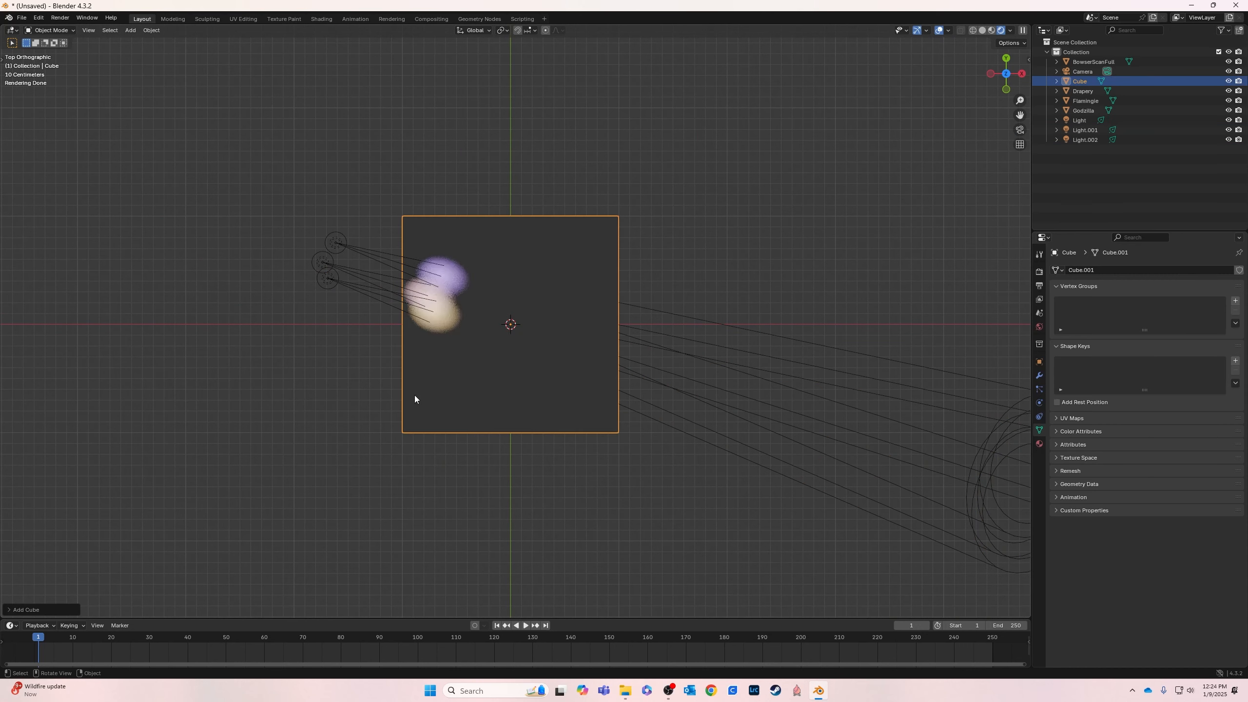
left_click(9, 610)
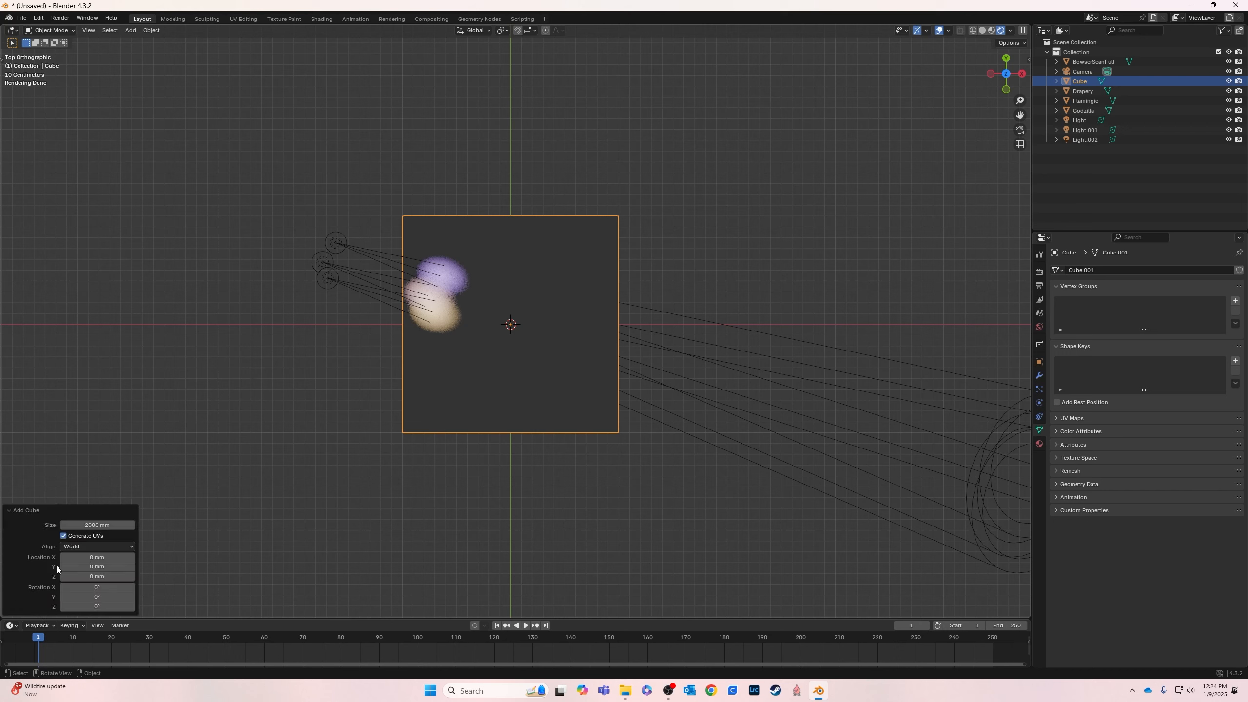
left_click(104, 525)
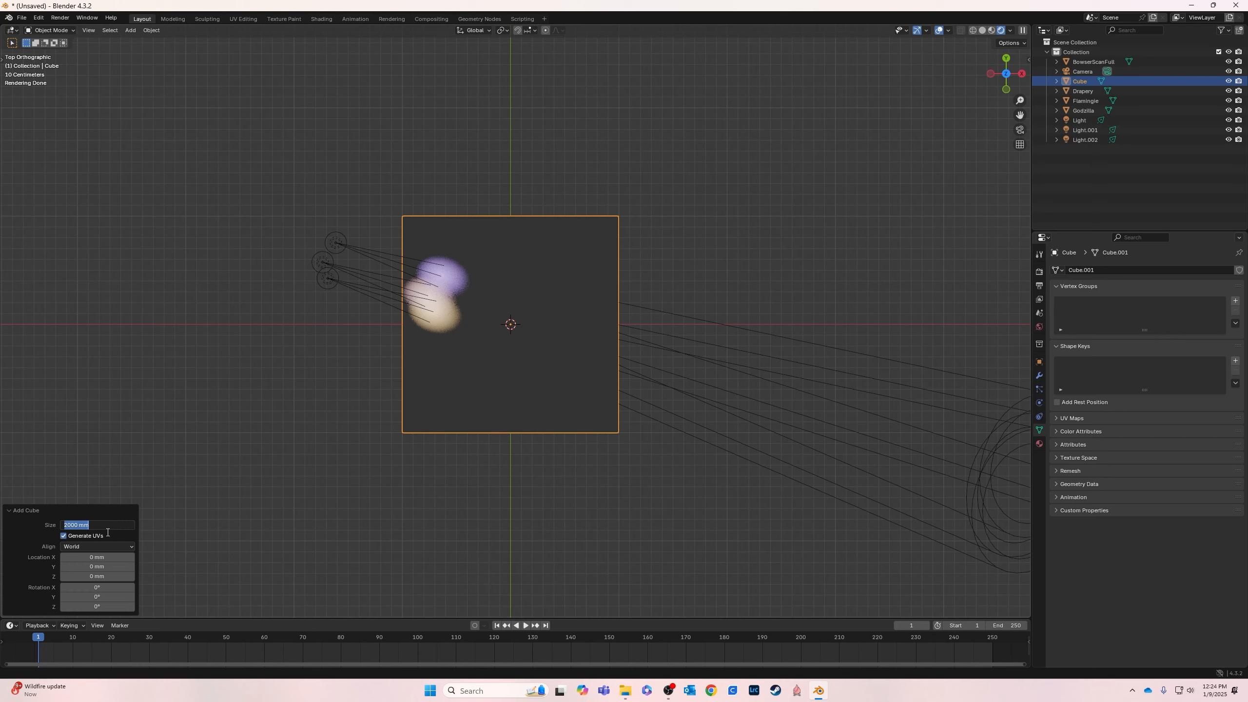
type("9000")
key("Tab")
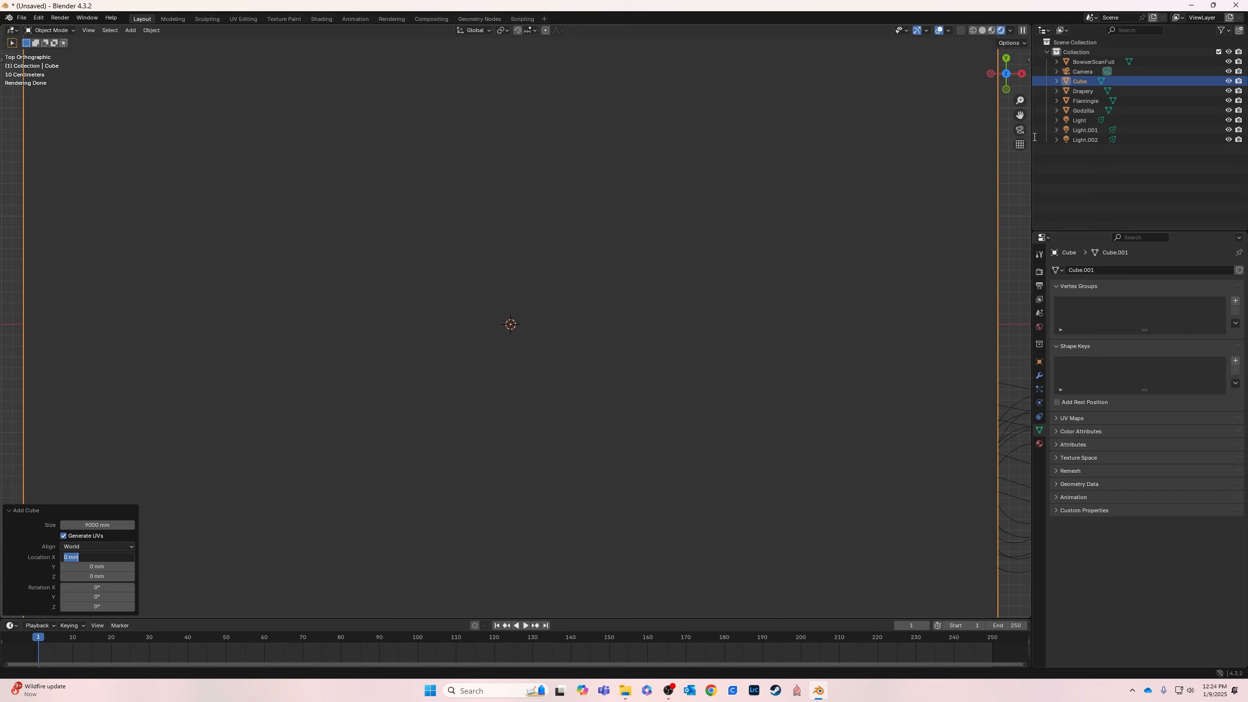
Examine in wireframe from several sides how the cube encloses the drapery, camera and spot lights
left_click(1022, 72)
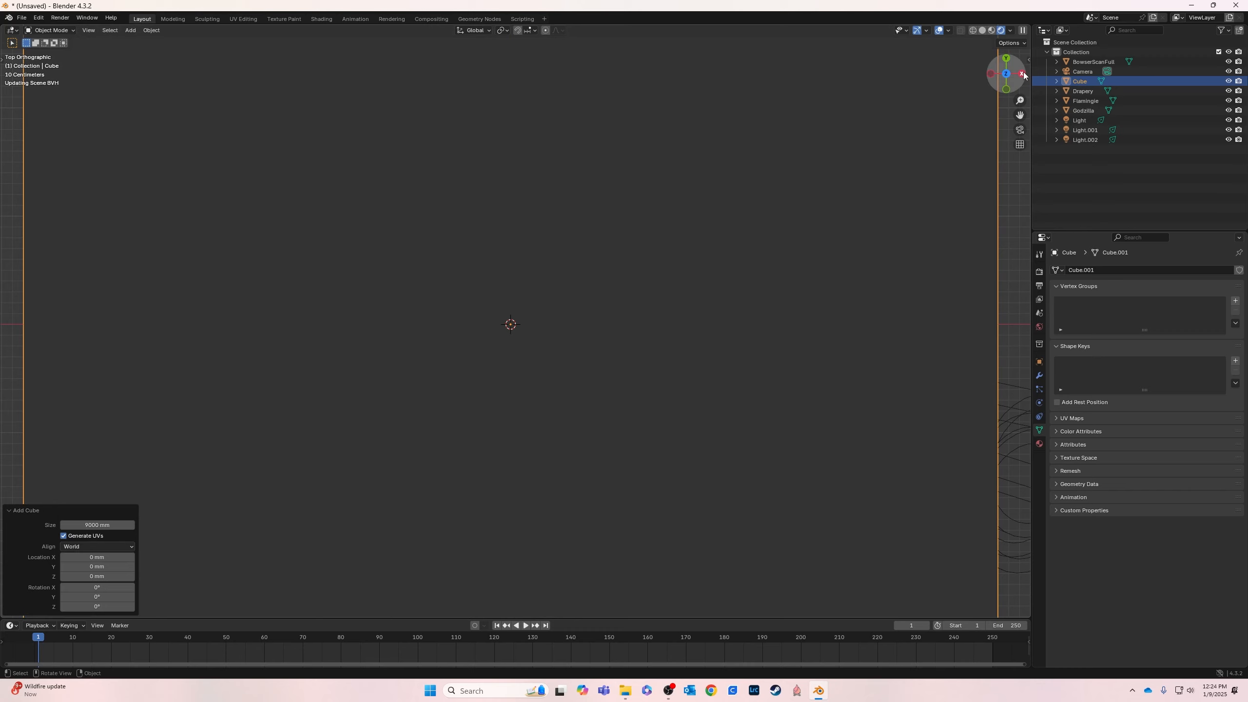
left_click(1022, 73)
left_click(1006, 74)
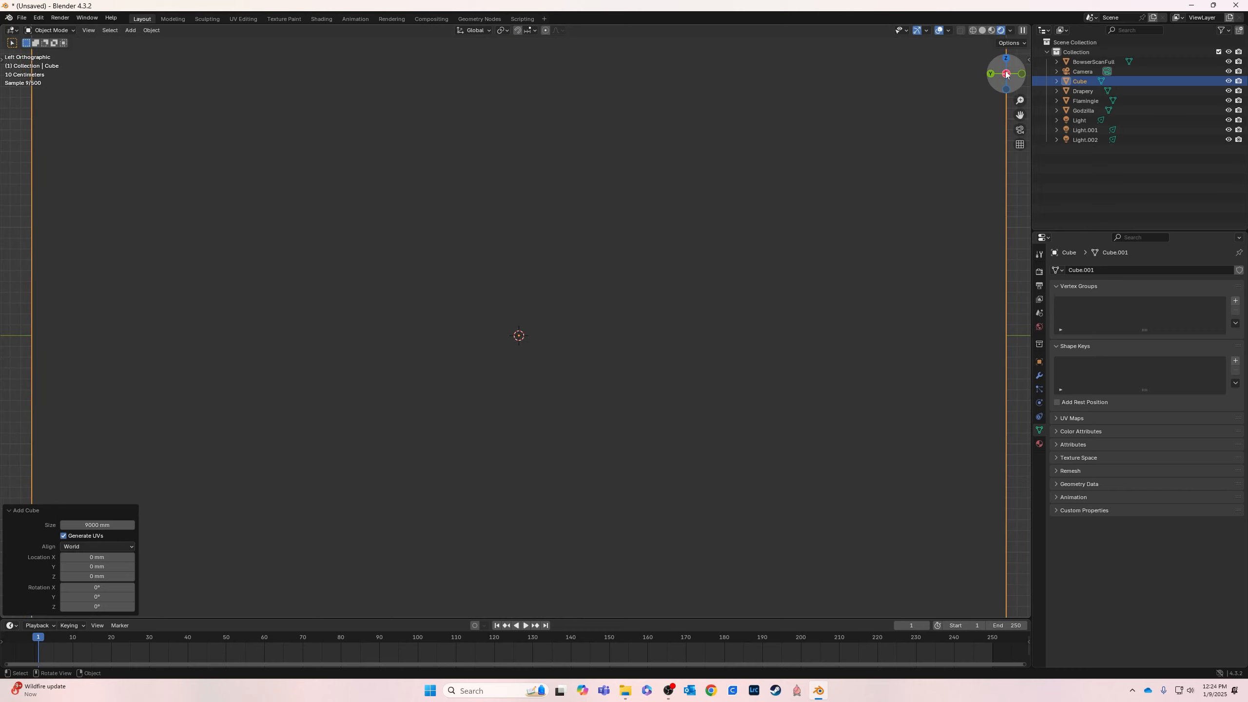
left_click(1006, 91)
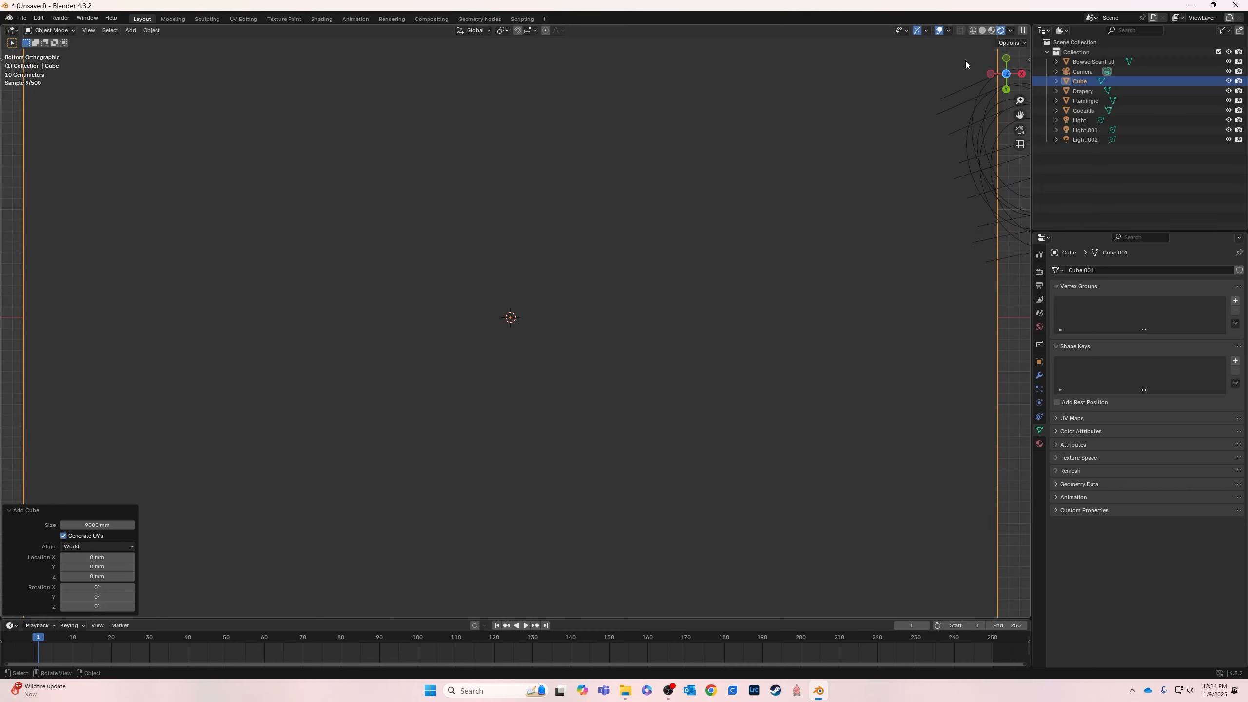
left_click(973, 31)
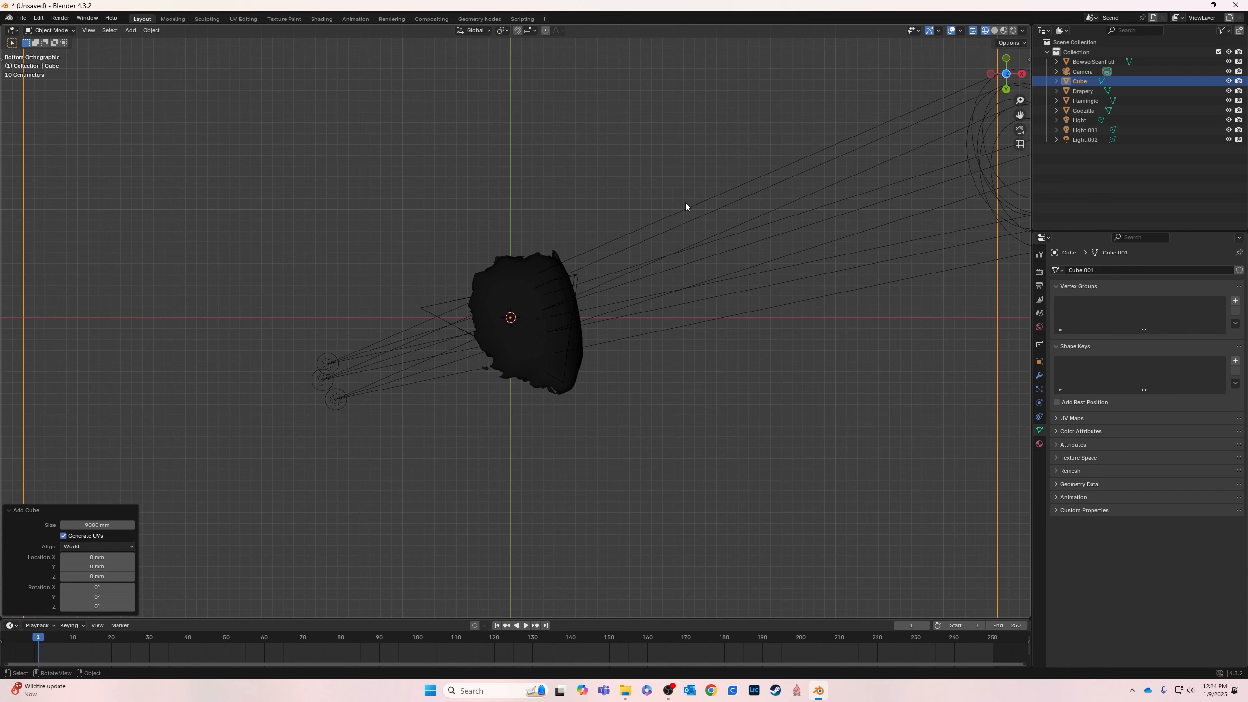
left_click(696, 408)
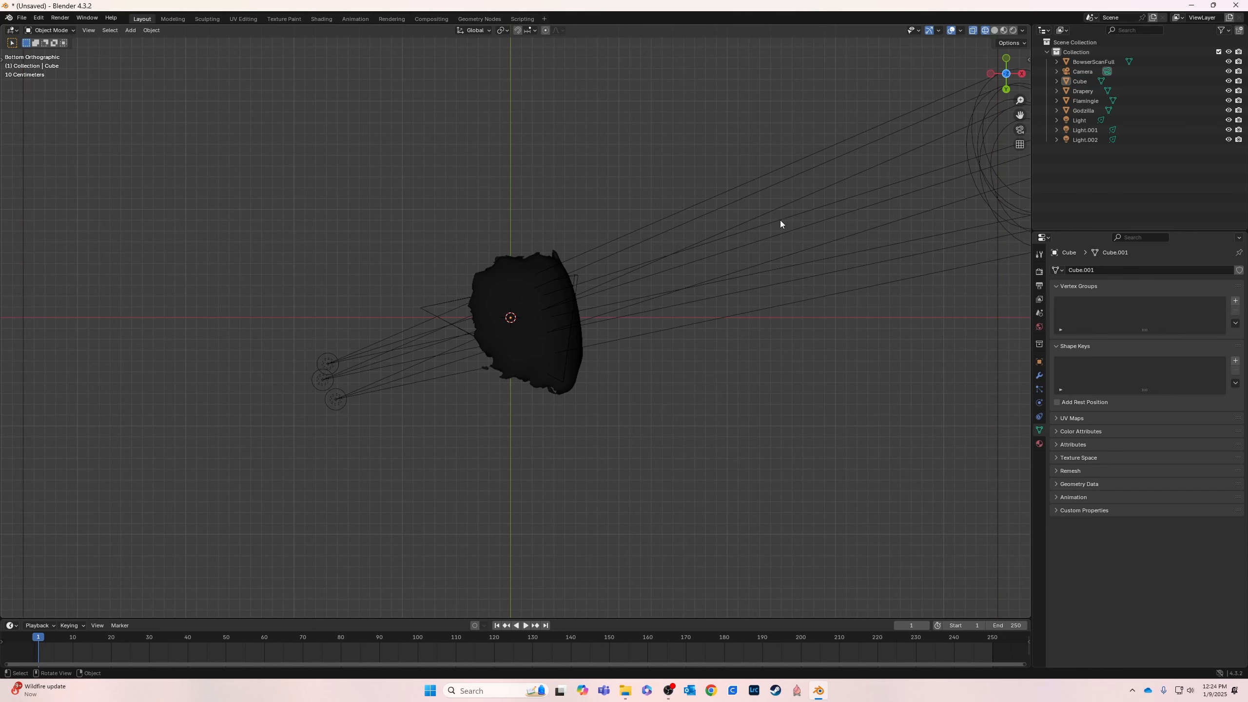
middle_click_drag(781, 222, 648, 251)
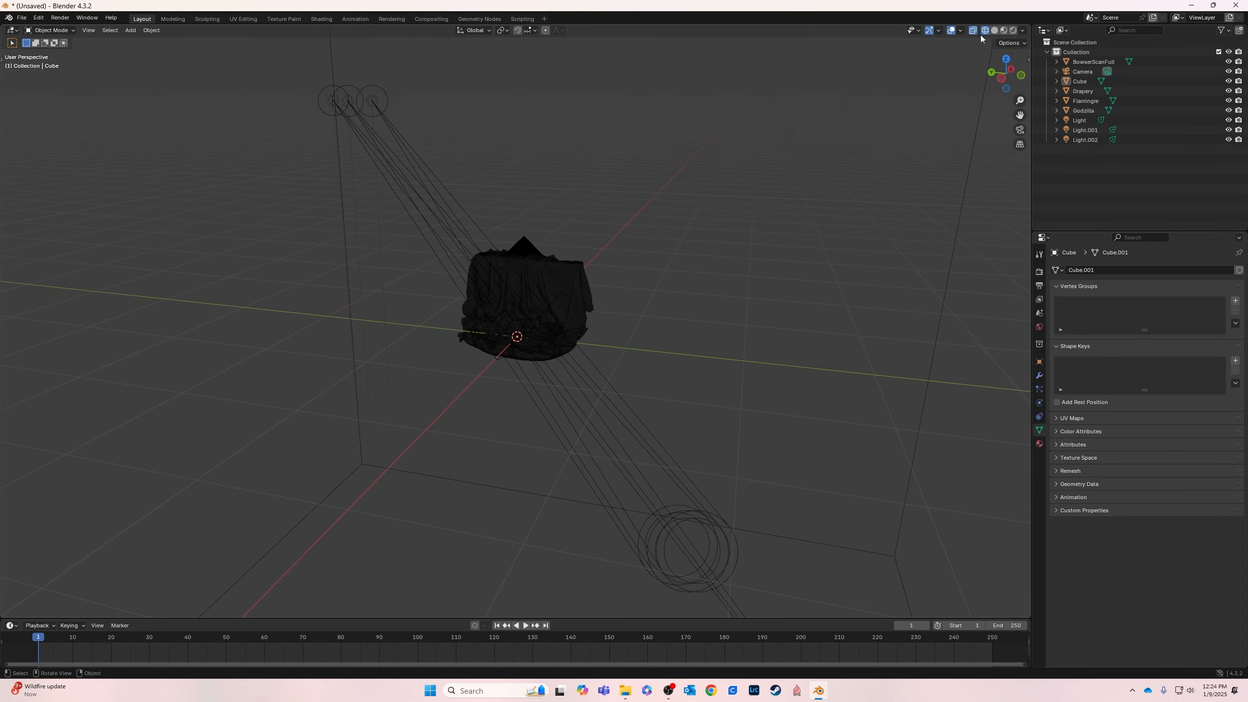
Check the rendered scene with the cube in place, from the camera's framing and from farther back
left_click(1015, 30)
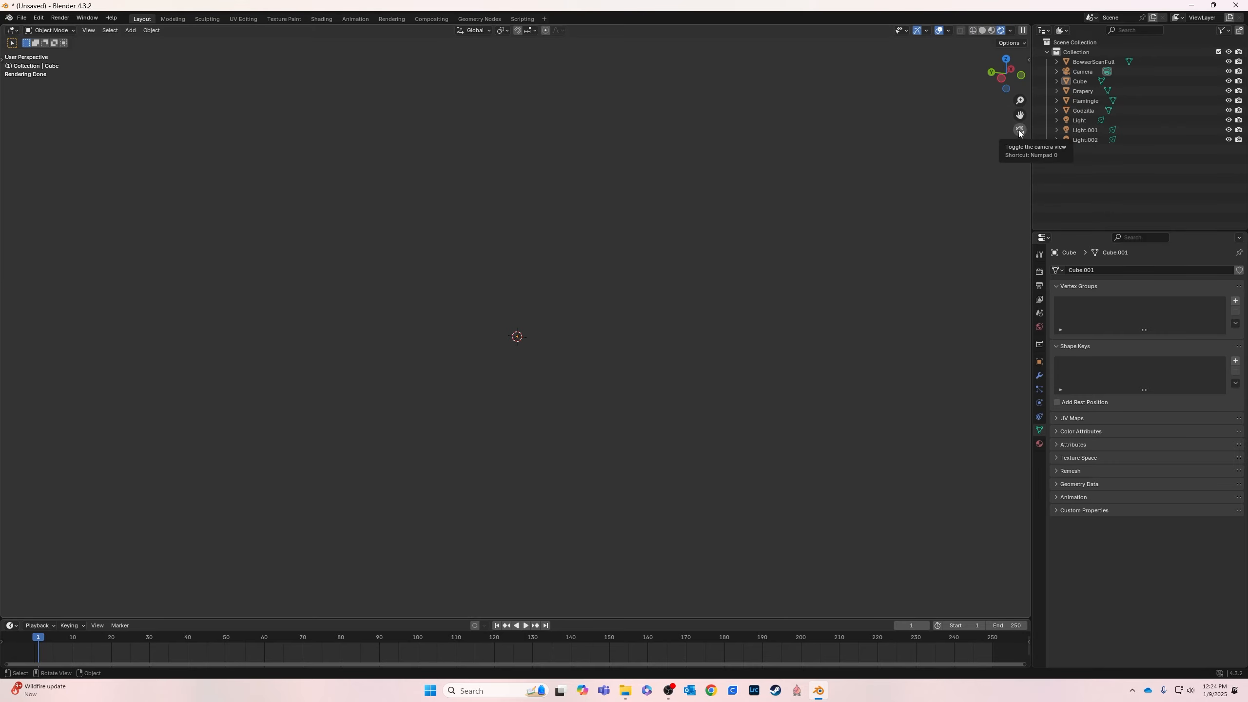
left_click(1018, 132)
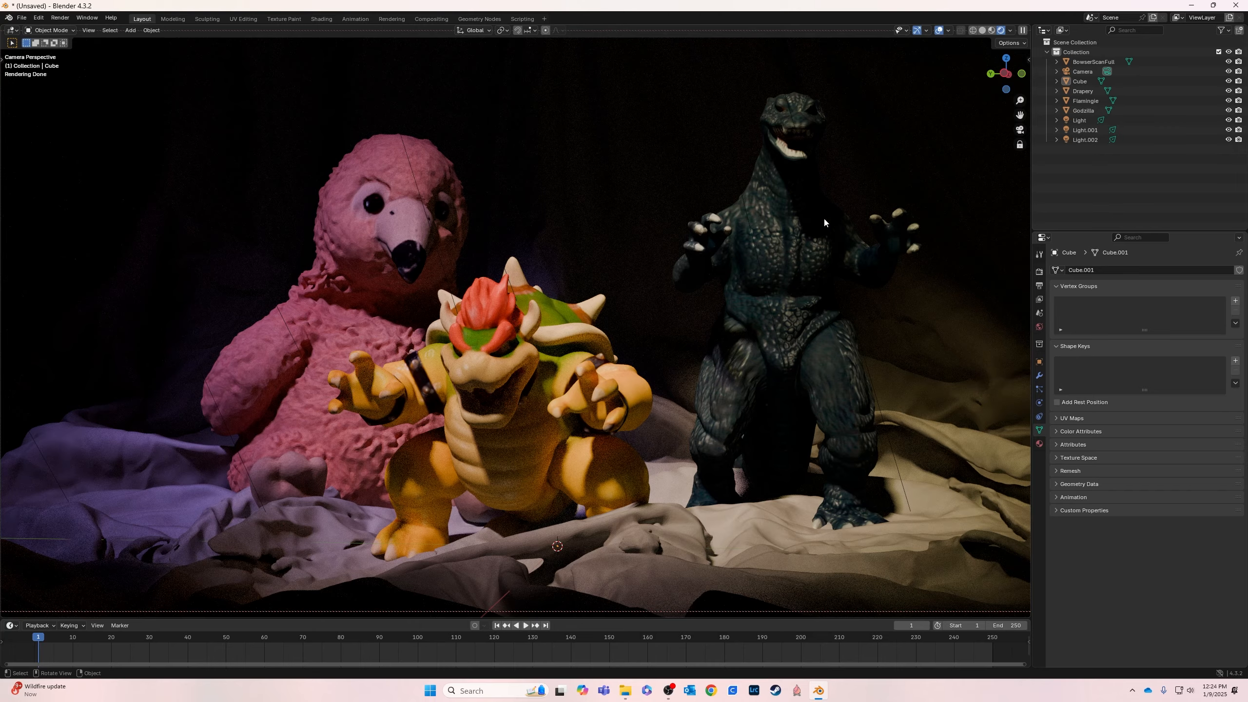
scroll(770, 236, "down", 8)
middle_click_drag(838, 242, 794, 254)
scroll(794, 253, "down", 4)
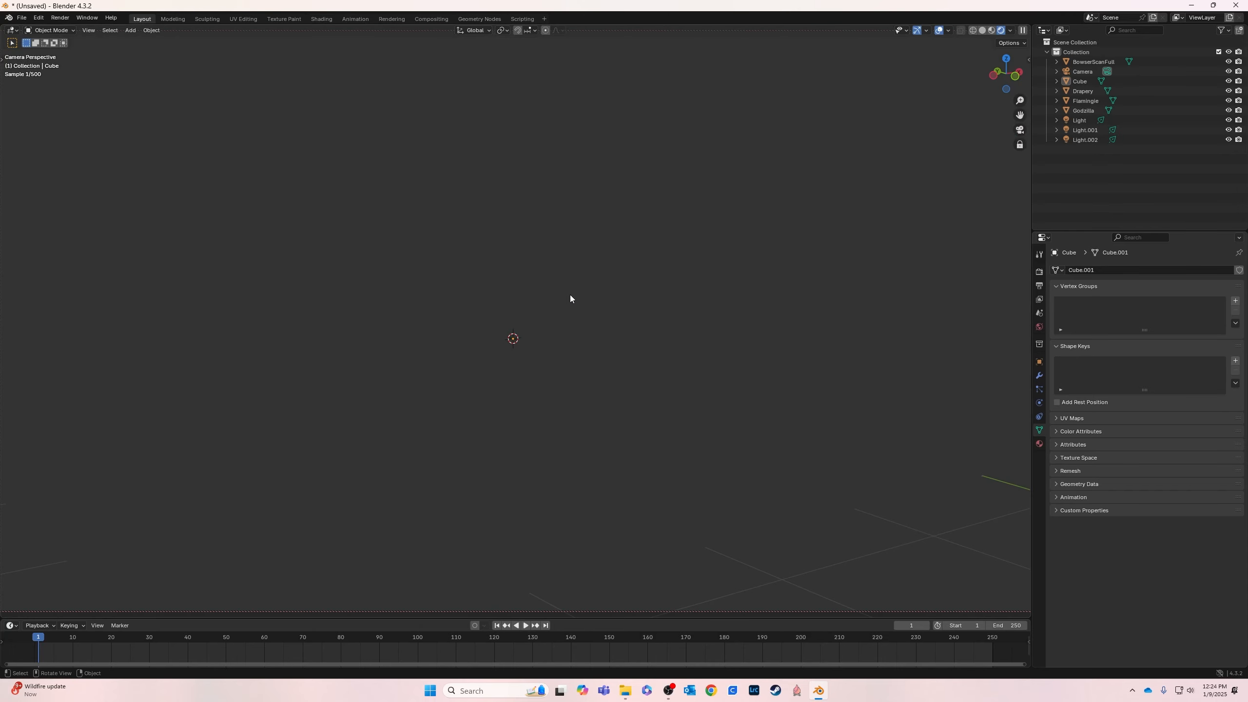
scroll(590, 305, "up", 10)
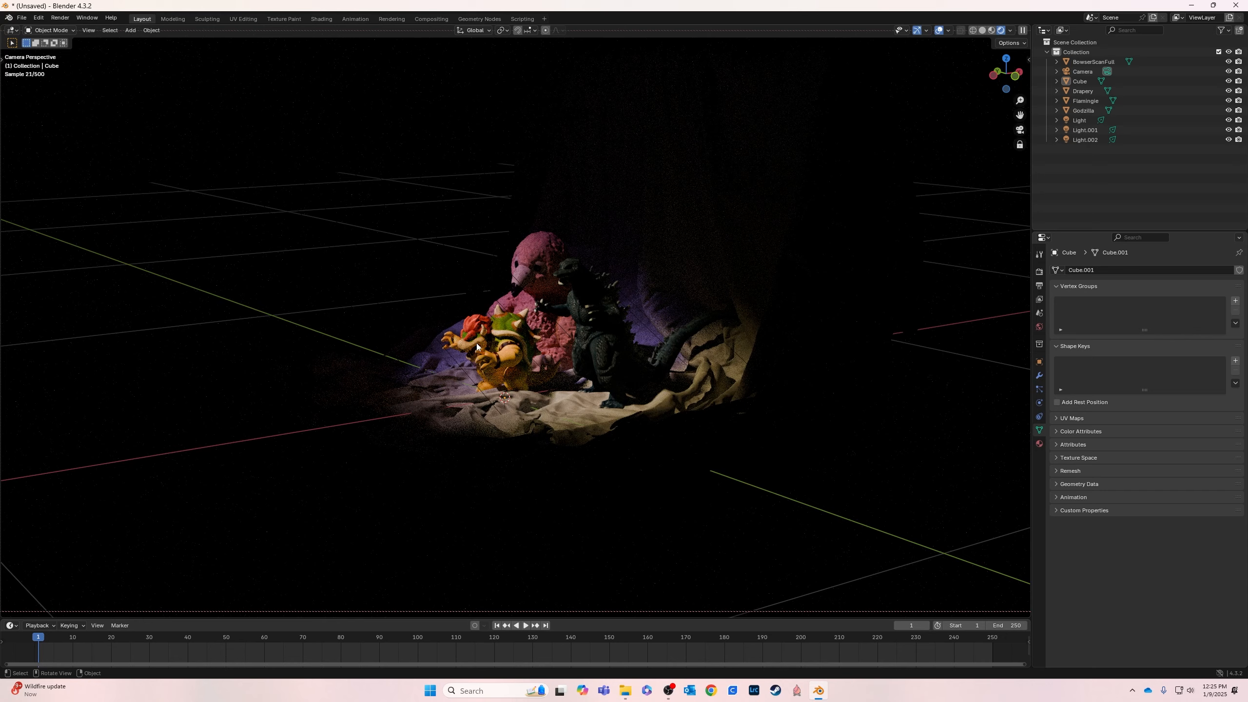
scroll(476, 343, "down", 6)
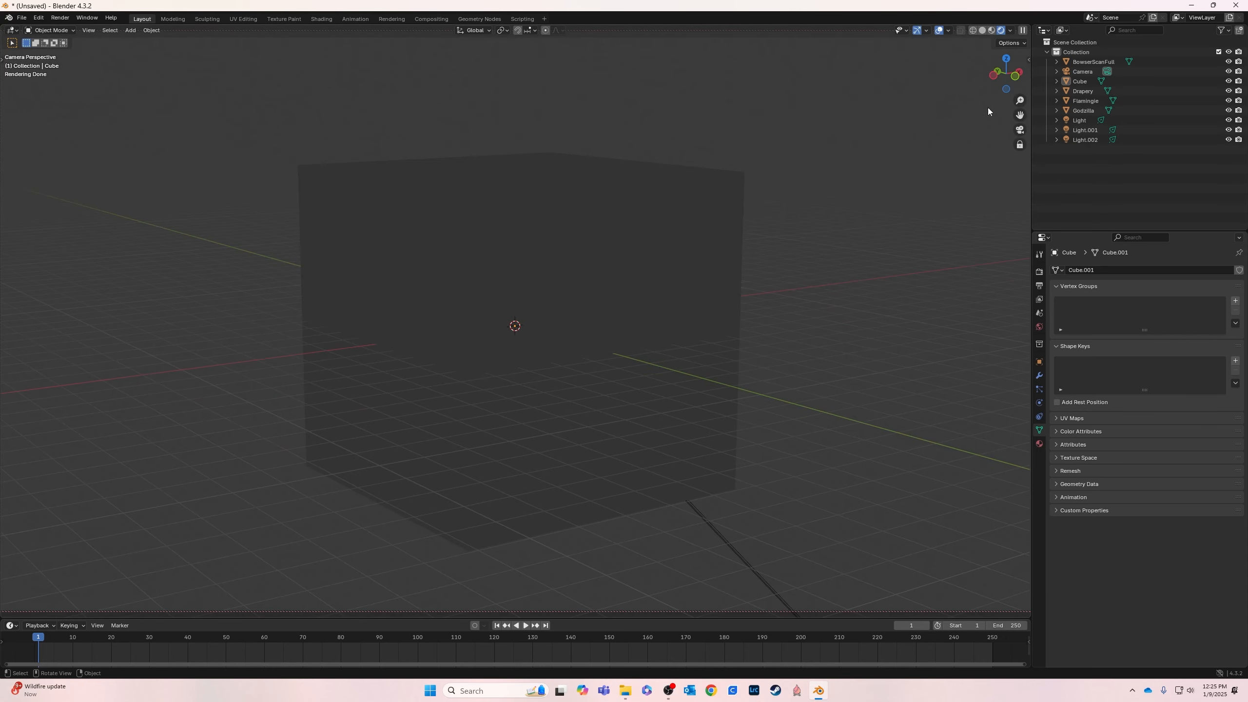
Add an area light at the origin and raise it about 3525 mm along Z in wireframe, inside the cube
key("shift+a")
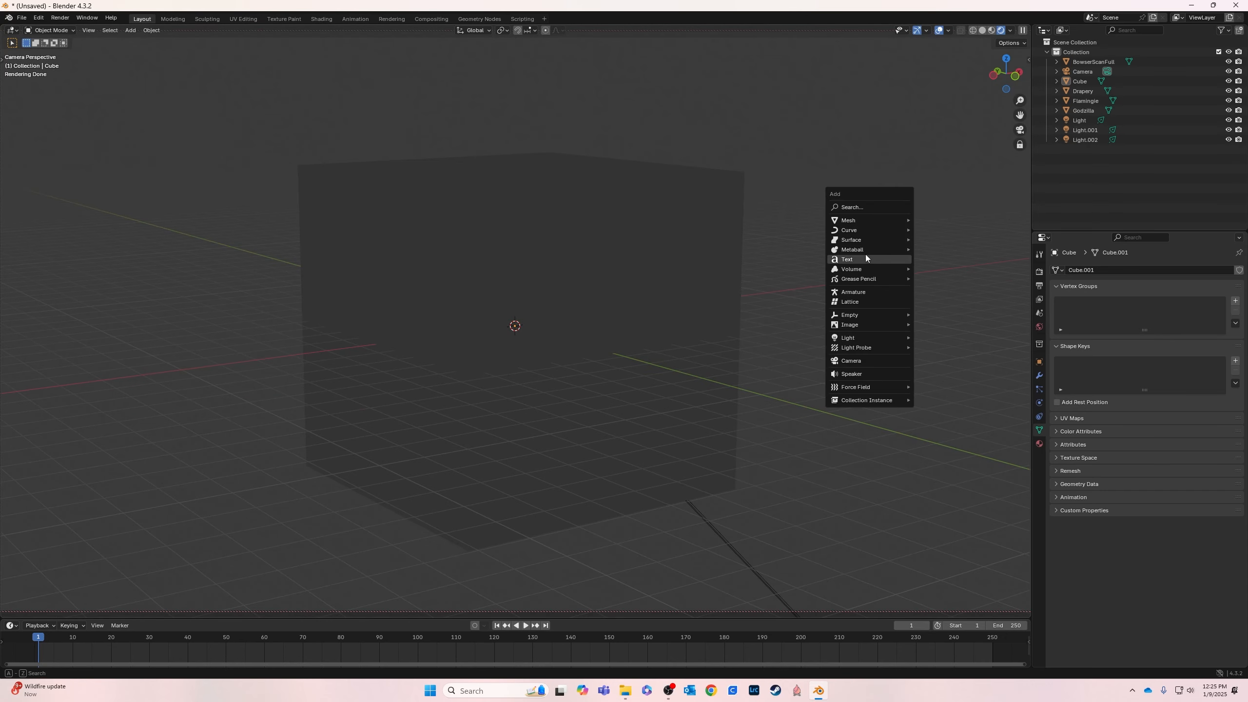
mouse_move(855, 338)
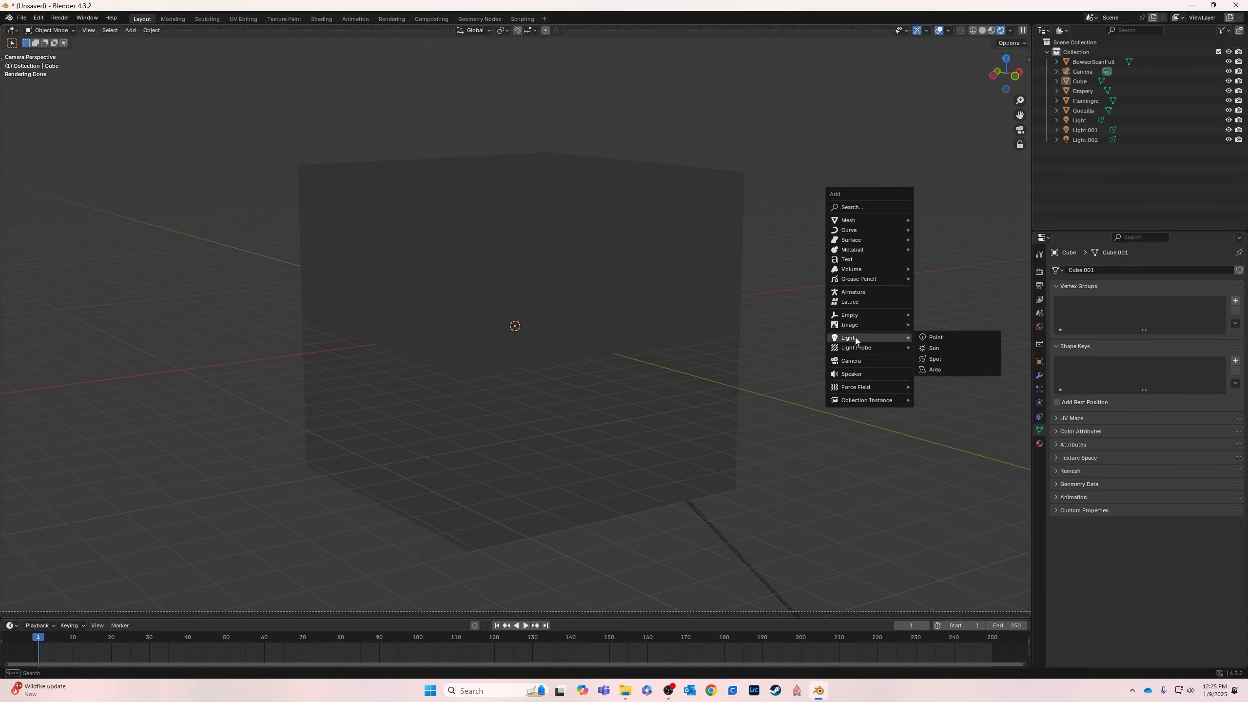
left_click(960, 369)
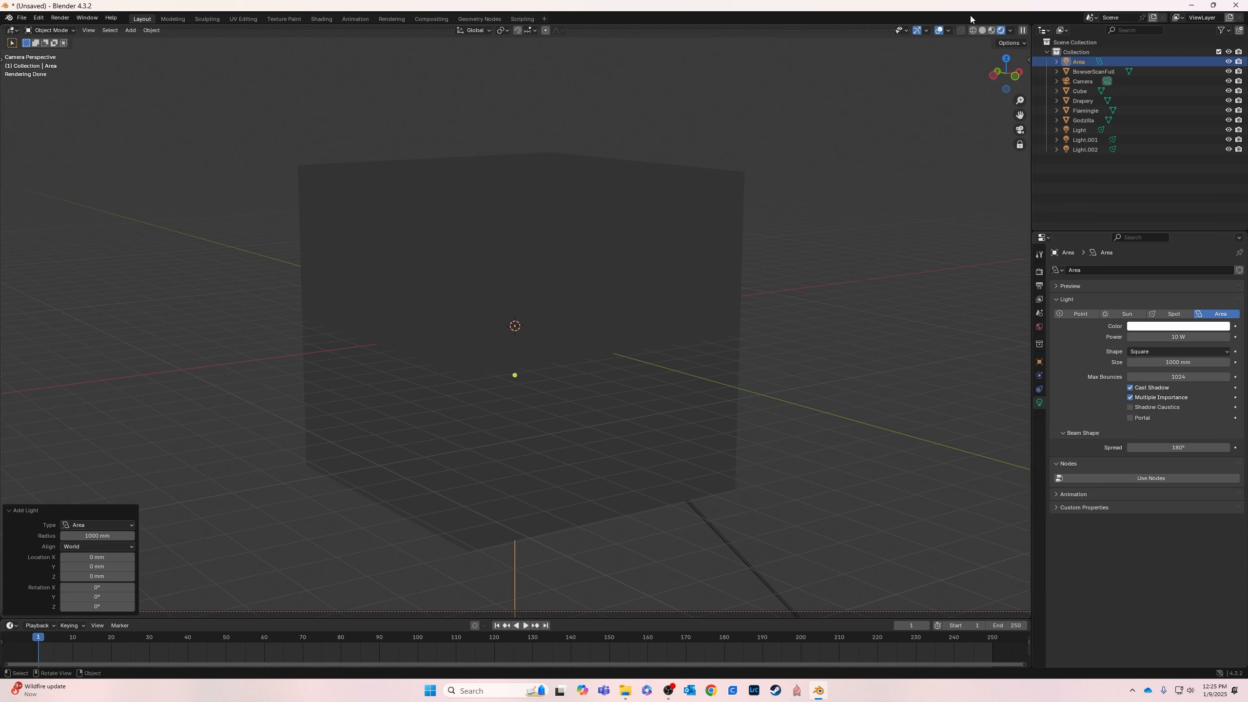
left_click(973, 30)
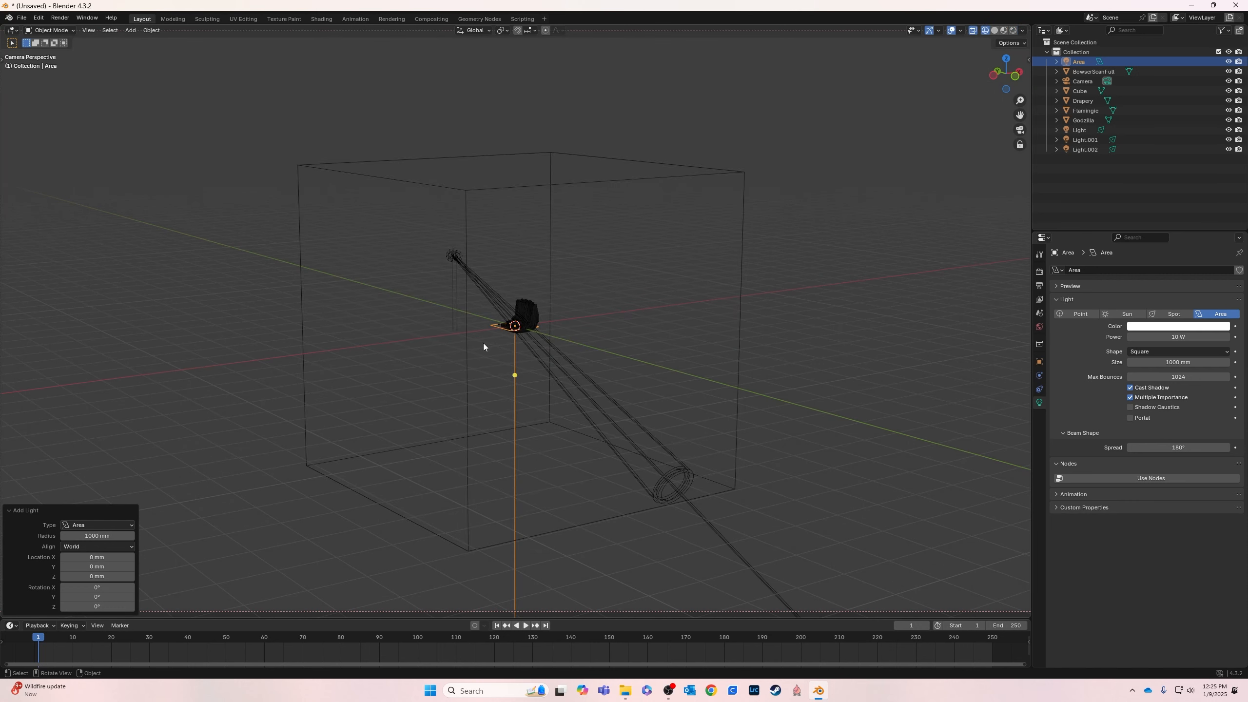
key("g")
key("z")
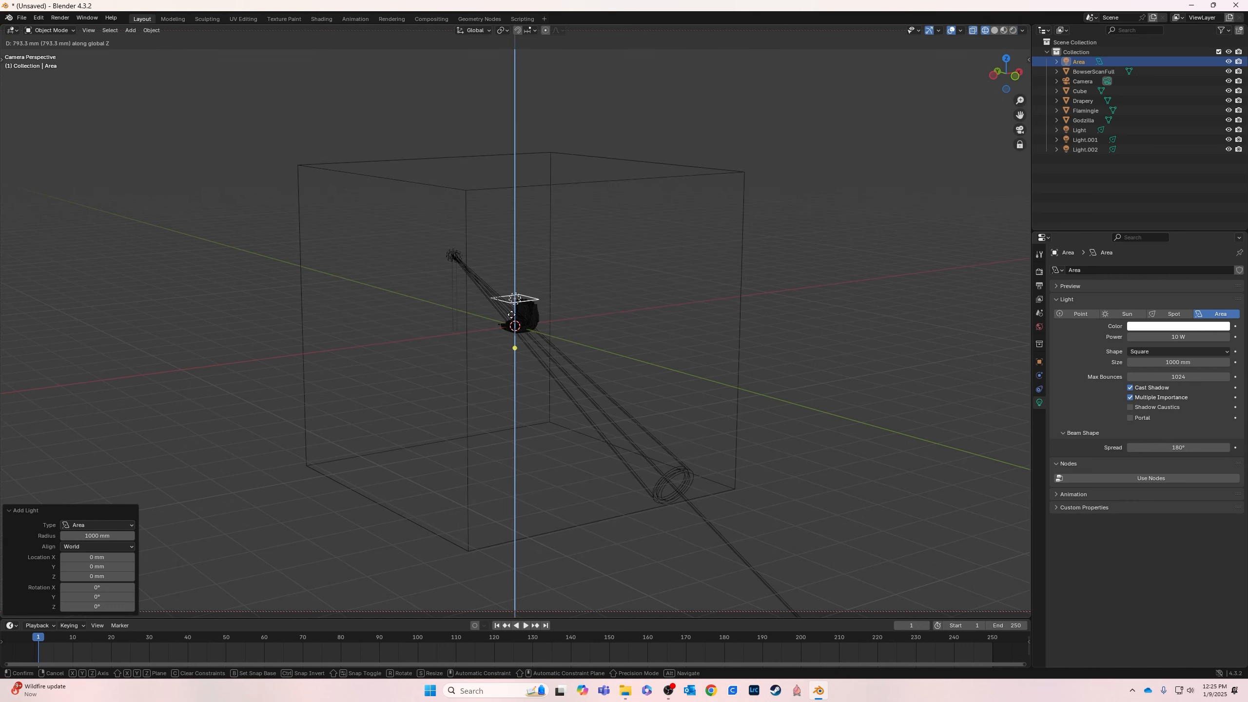
left_click(524, 224)
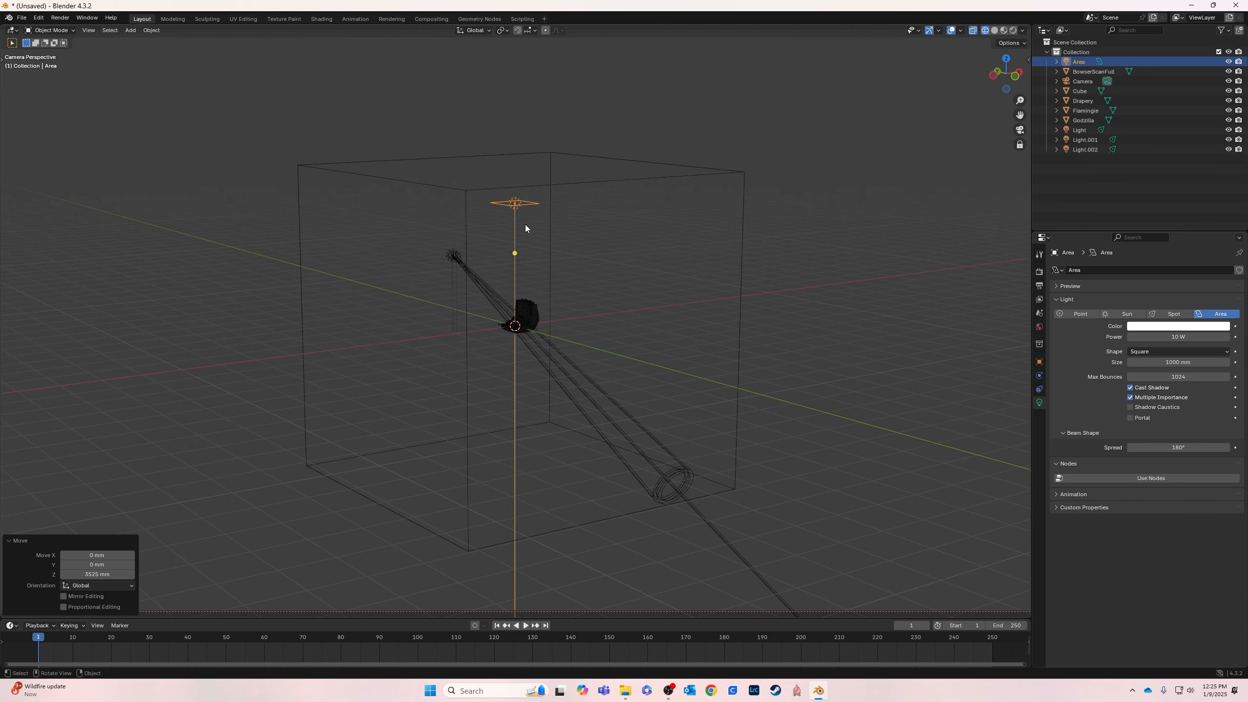
Set the area light's power to 100 W
middle_click_drag(418, 325, 554, 311)
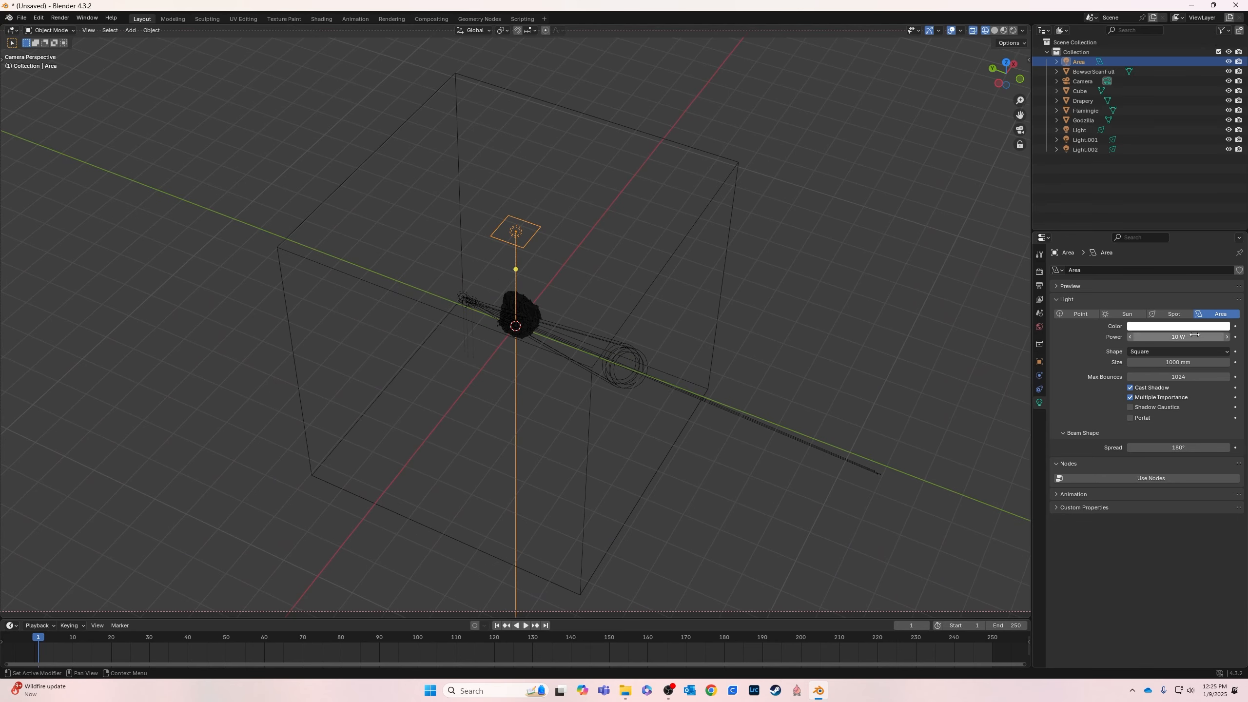
left_click(1177, 338)
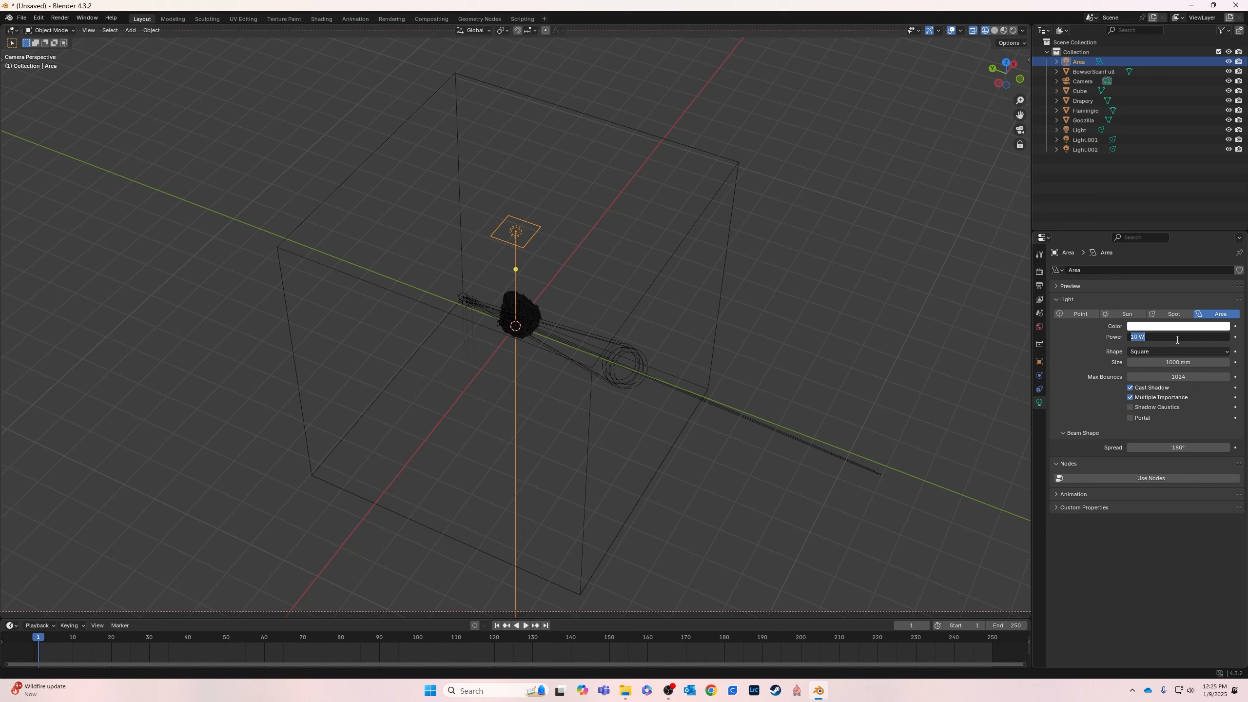
type("100")
key("Return")
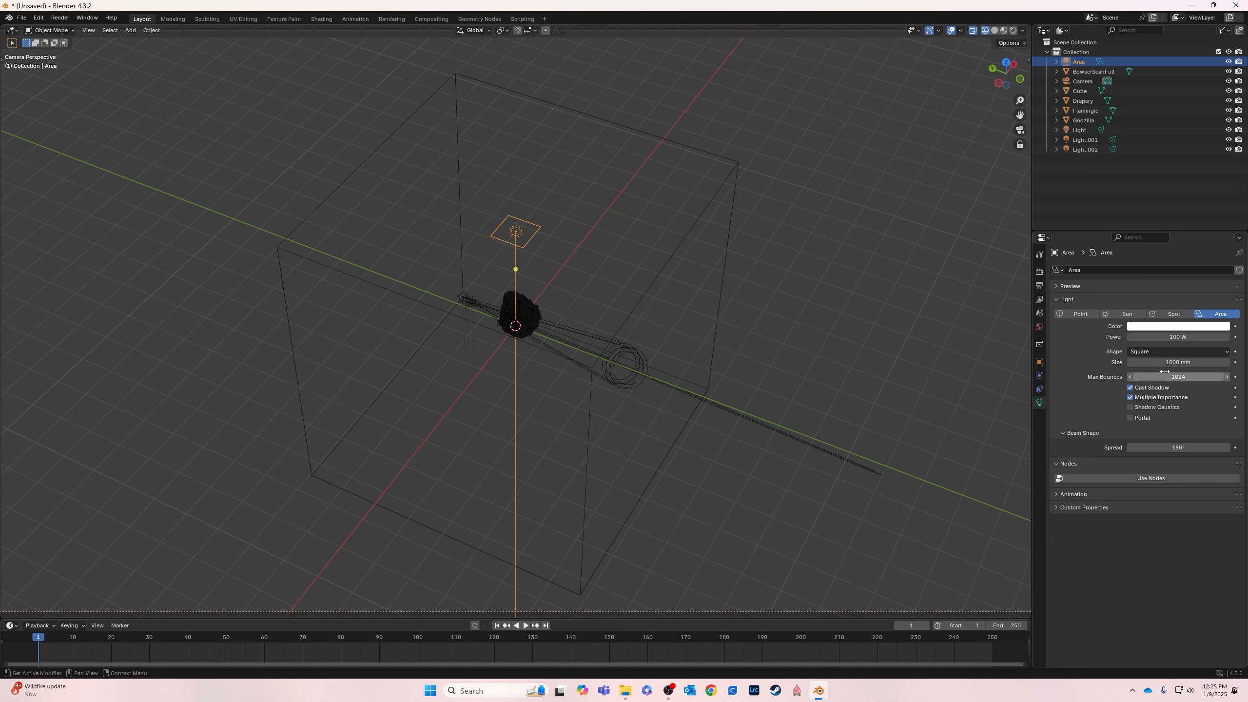
Set the area light's size to 4150 mm and switch the viewport to rendered shading
left_click_drag(1178, 362, 1243, 363)
middle_click_drag(904, 452, 915, 211)
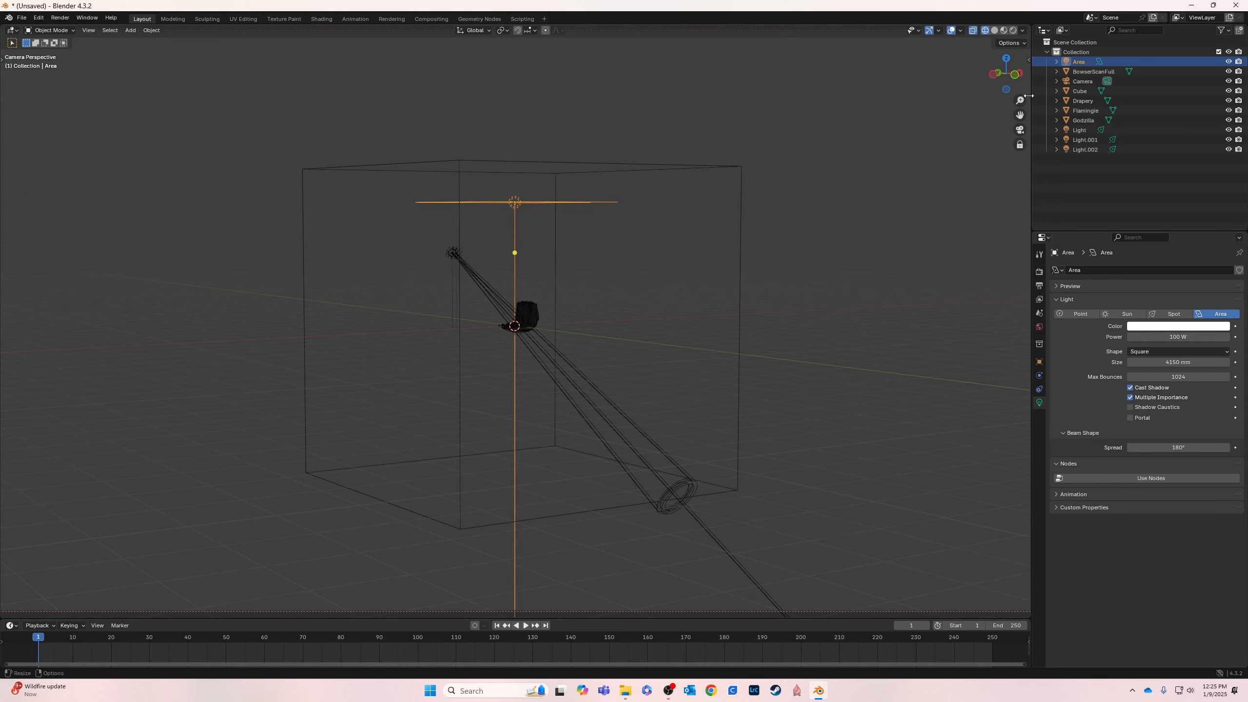
left_click(1020, 130)
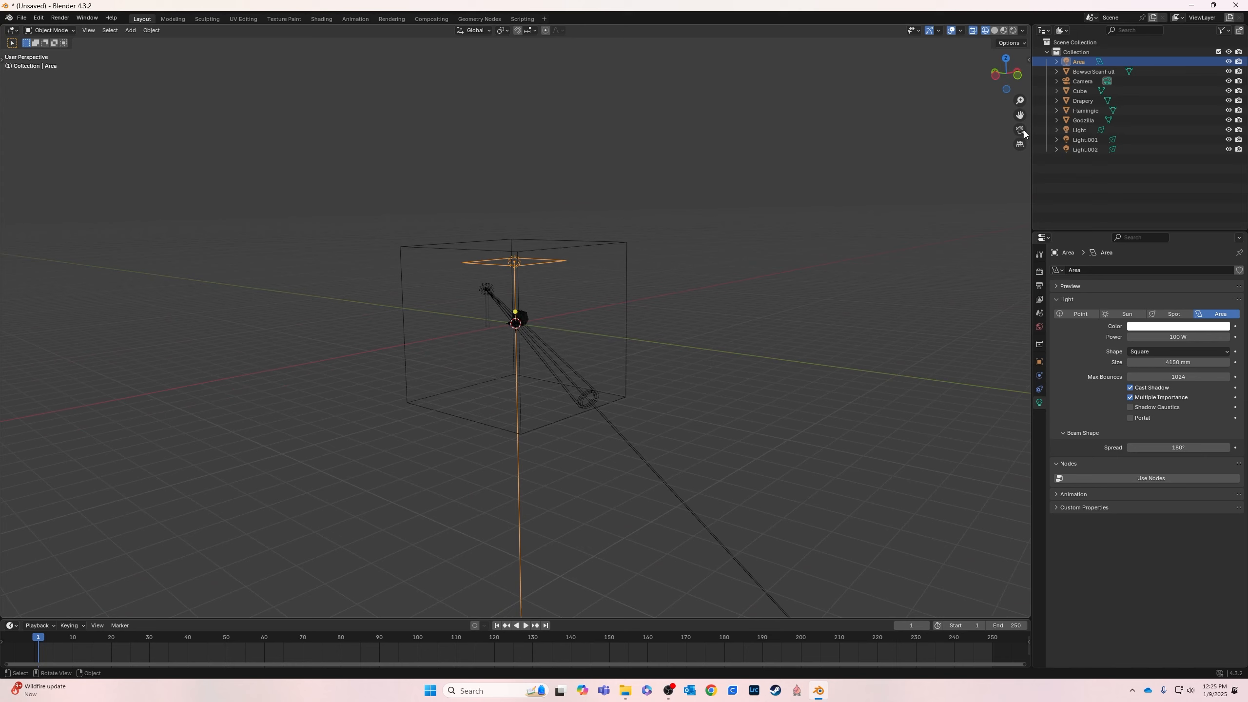
left_click(1013, 30)
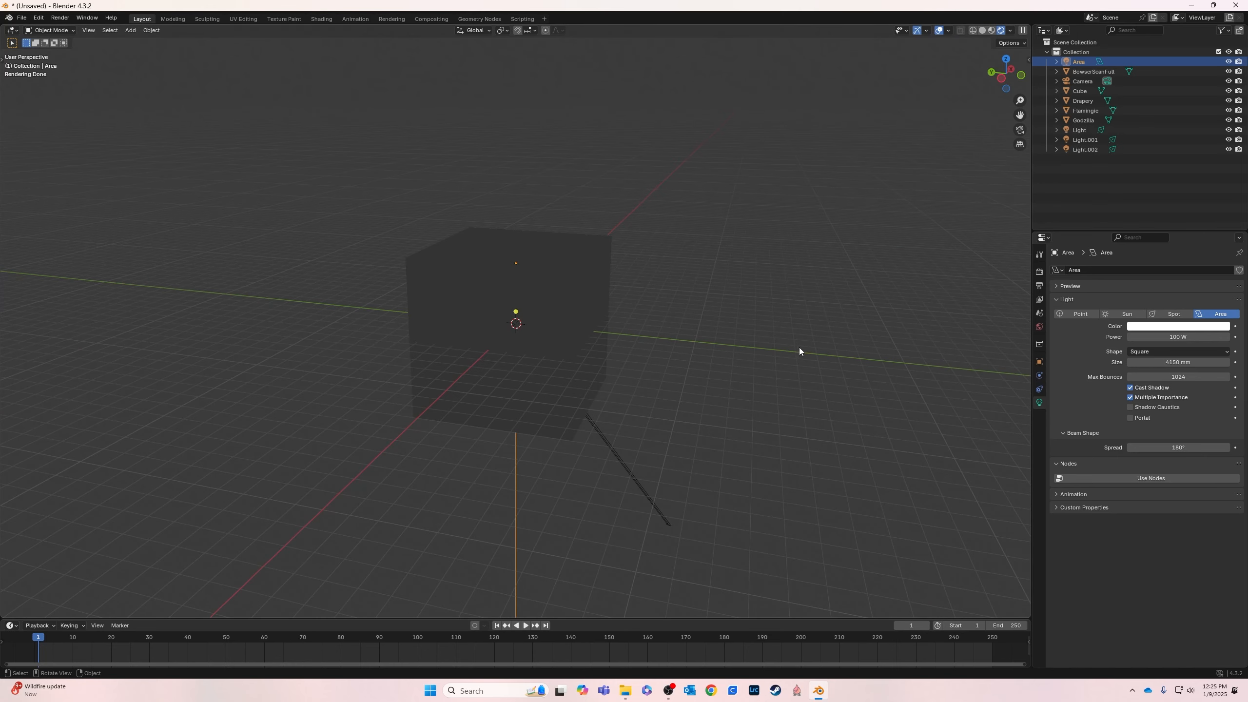
Through the camera, reframe closely on the Flamingie, Bowser and Godzilla from a low front angle
left_click(1020, 130)
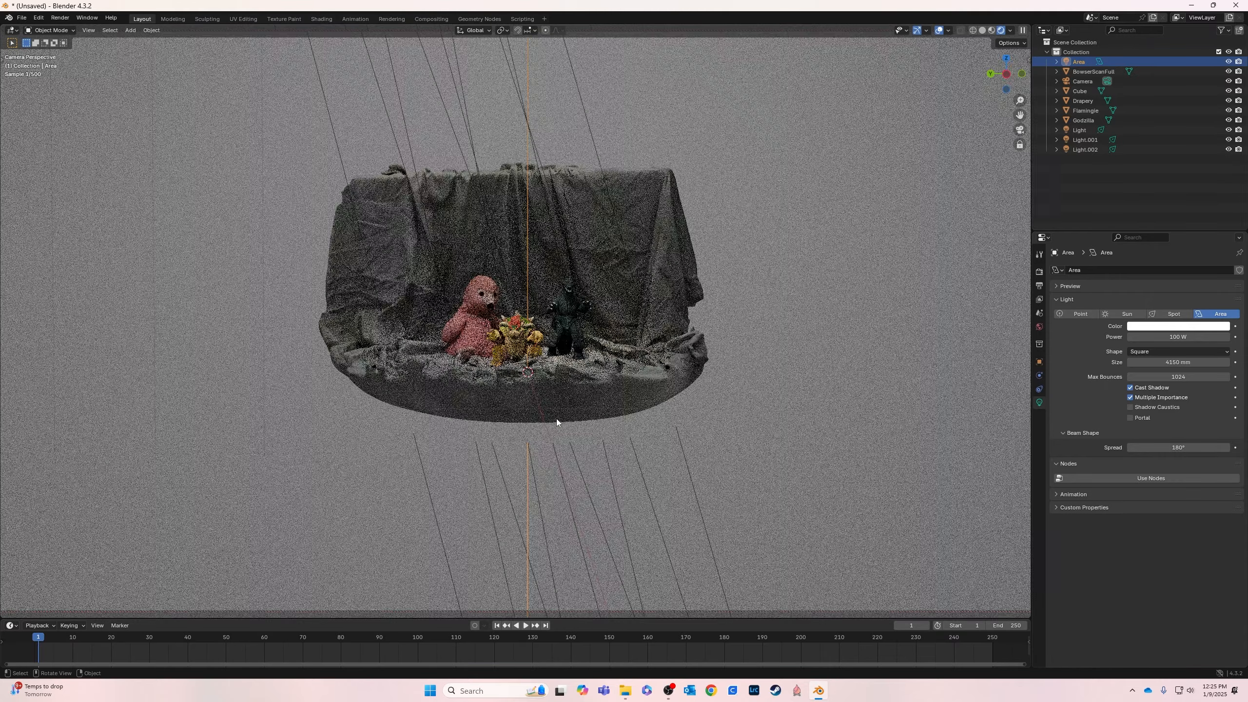
scroll(556, 418, "up", 7)
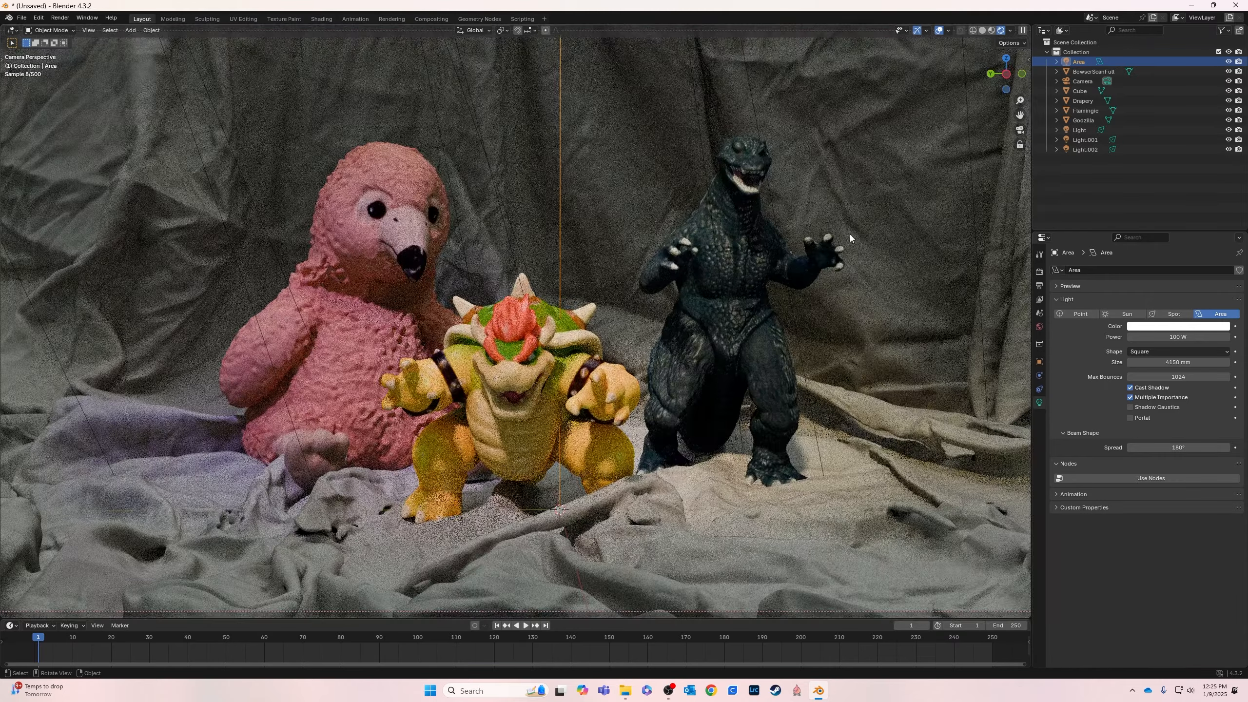
middle_click_drag(851, 234, 811, 285, "shift")
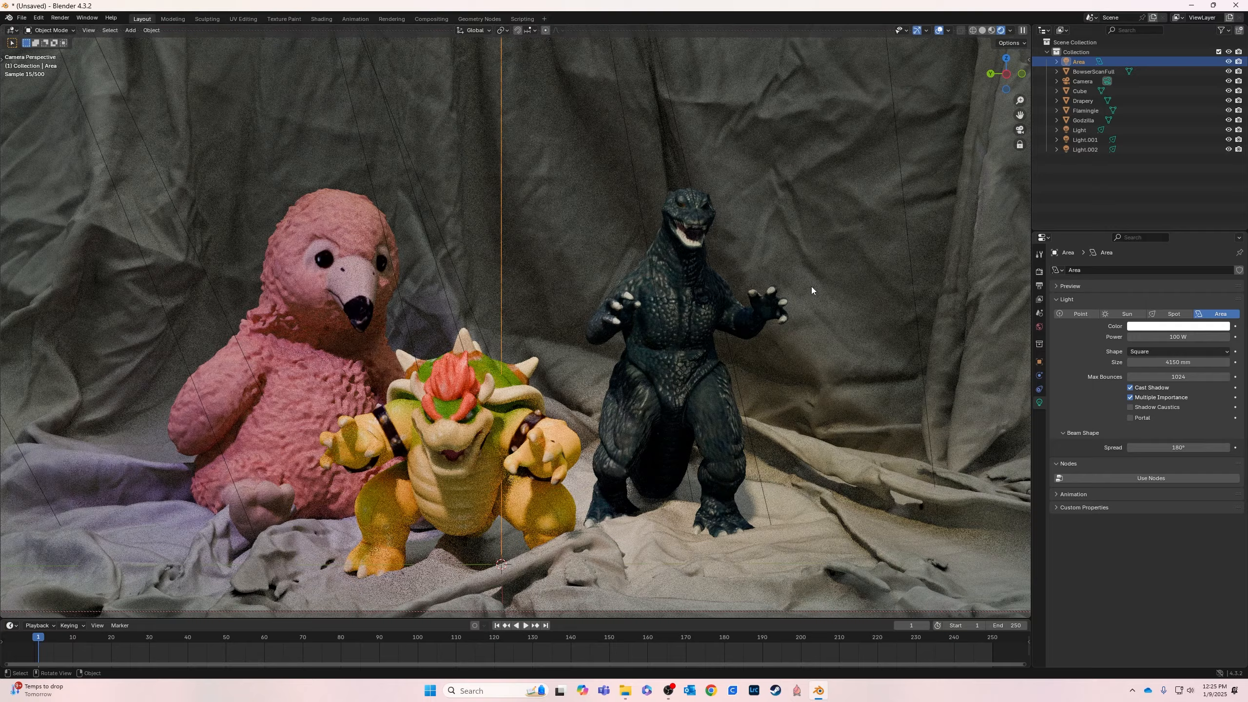
middle_click_drag(740, 360, 599, 511)
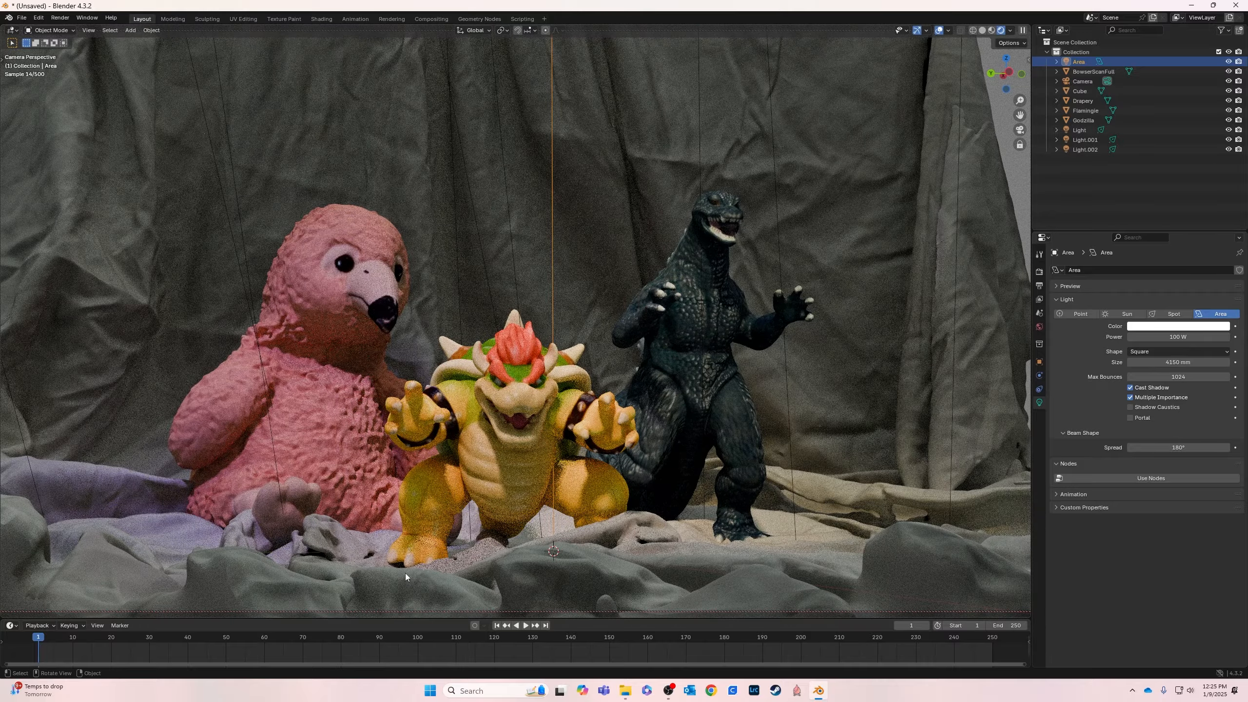
Apply Shade Smooth to the drapery, keeping sharp edges
left_click(216, 581)
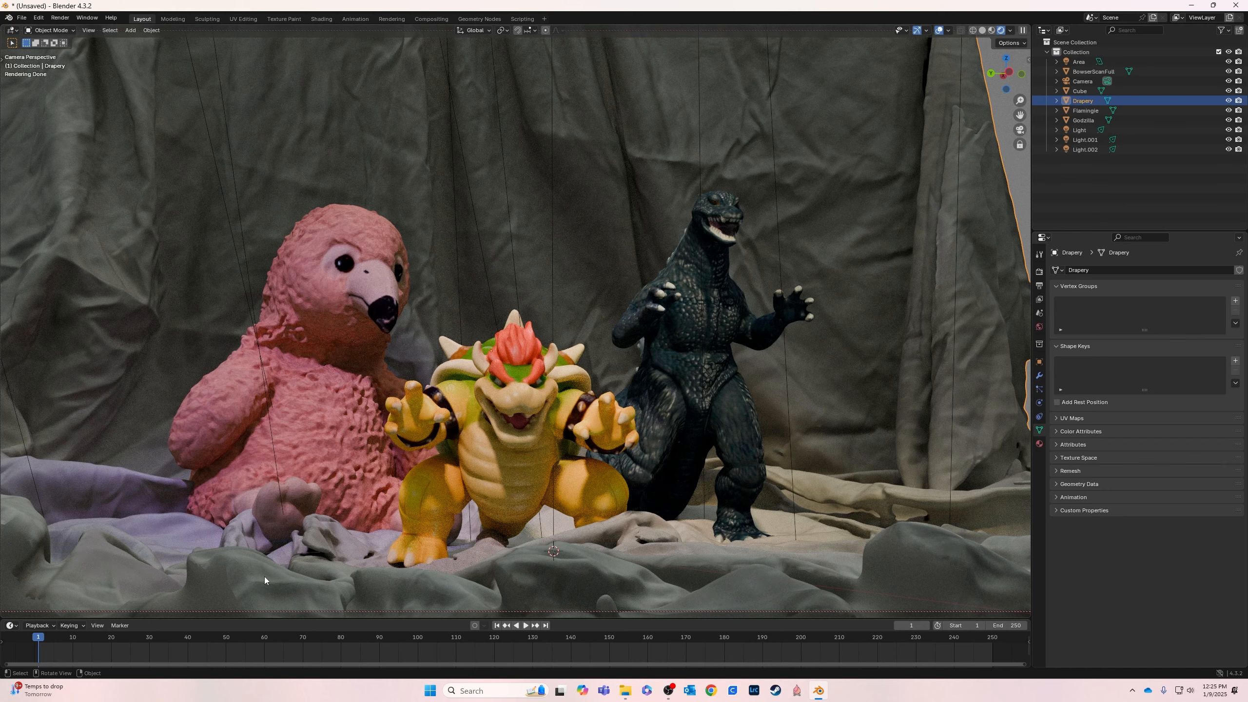
right_click(151, 226)
left_click(146, 185)
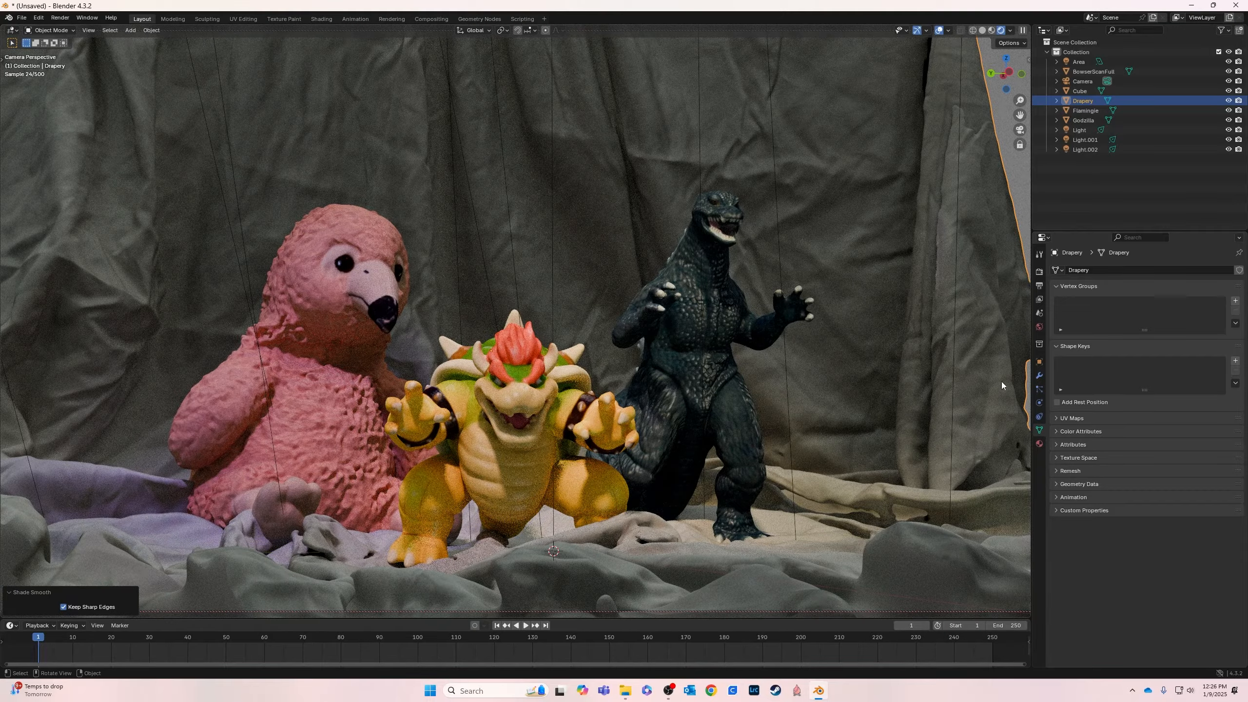
Lower the area light's power to 20 W
middle_click_drag(897, 383, 862, 416)
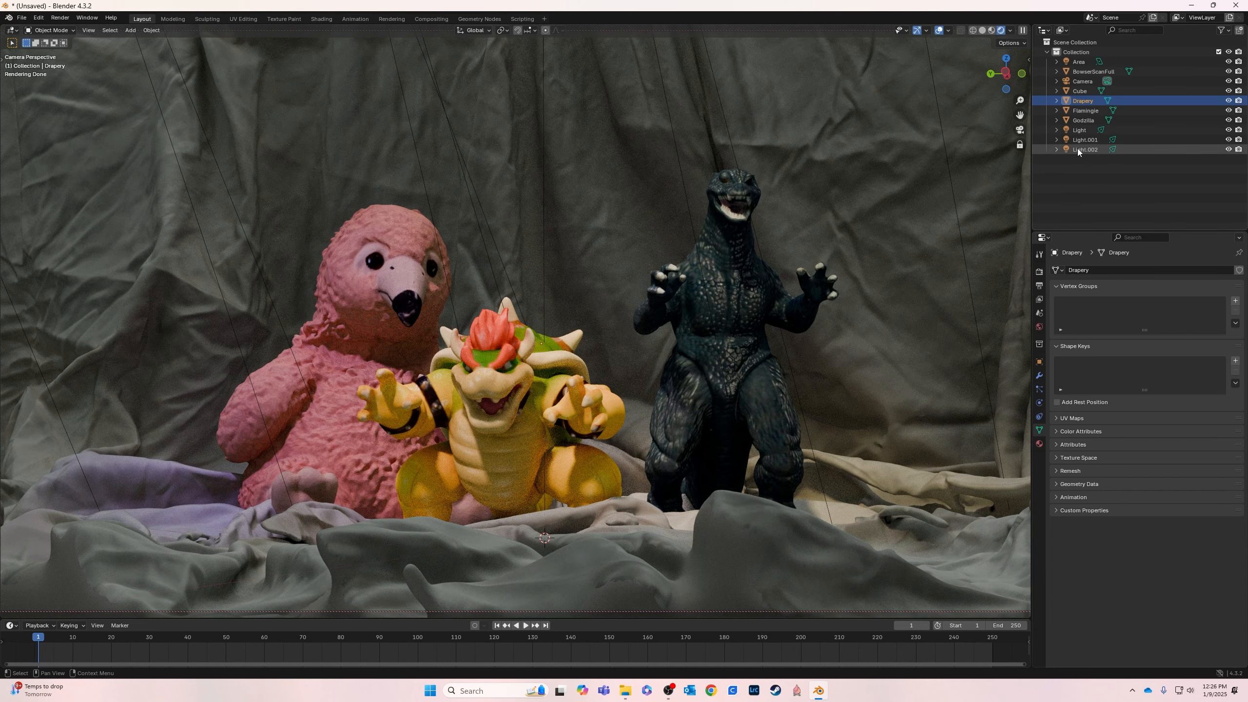
left_click(1079, 63)
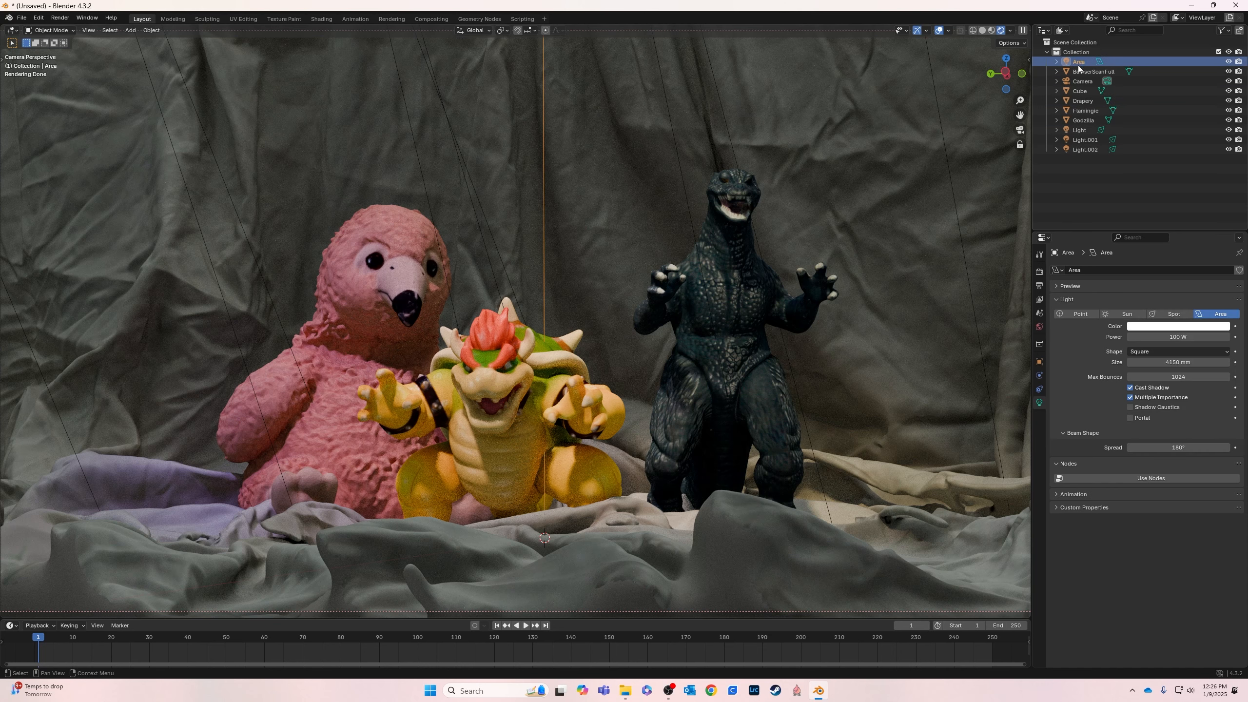
left_click(1187, 336)
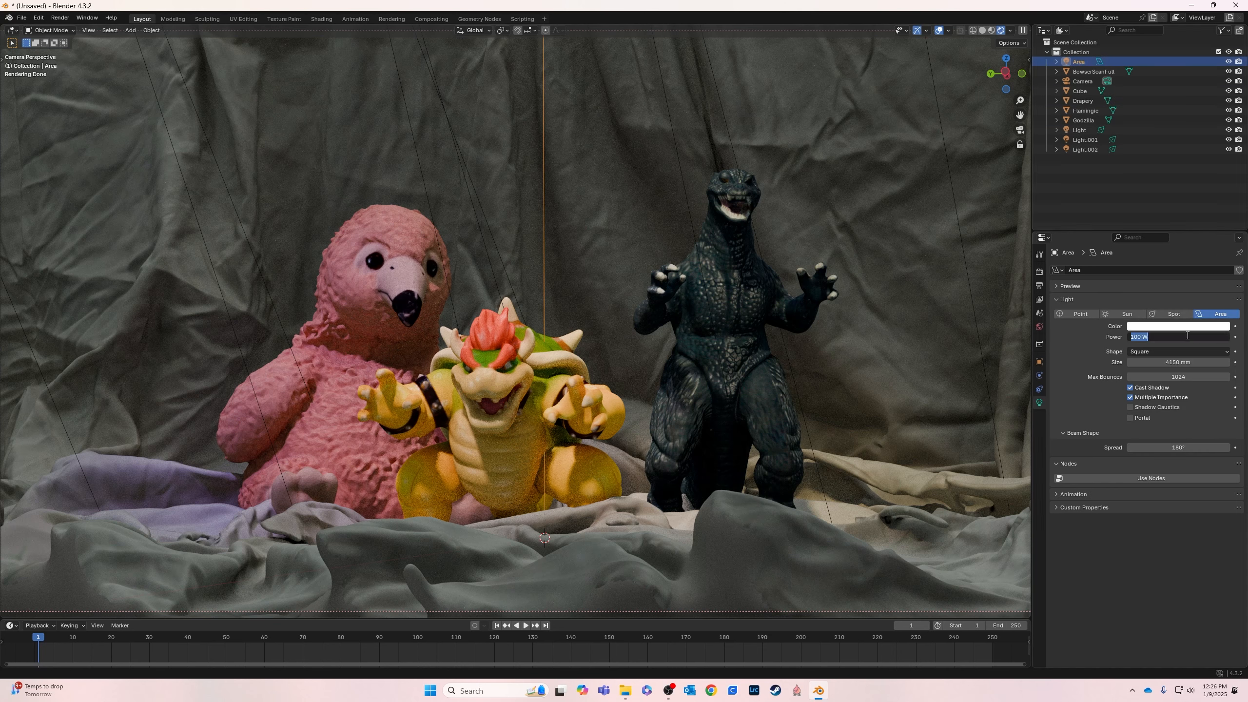
type("20")
key("Tab")
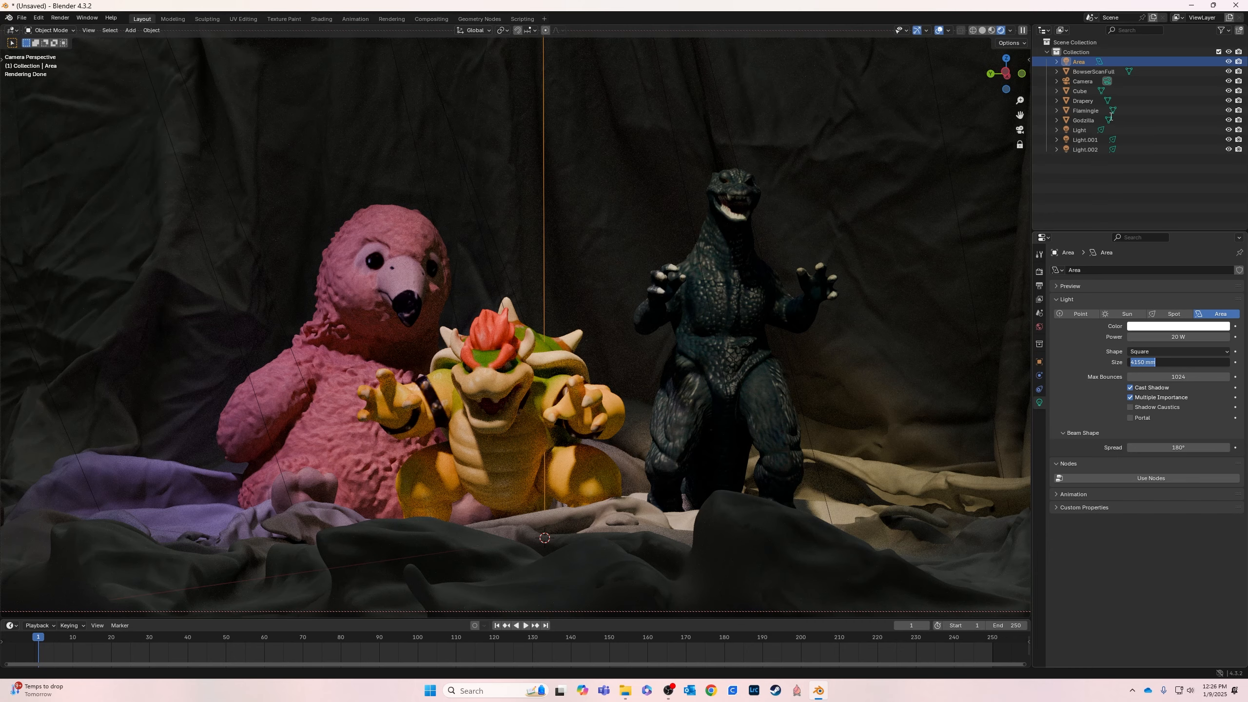
key("Return")
Select the three spot lights with Light.002 active and set its power to 2000 W
left_click(1080, 149, "shift")
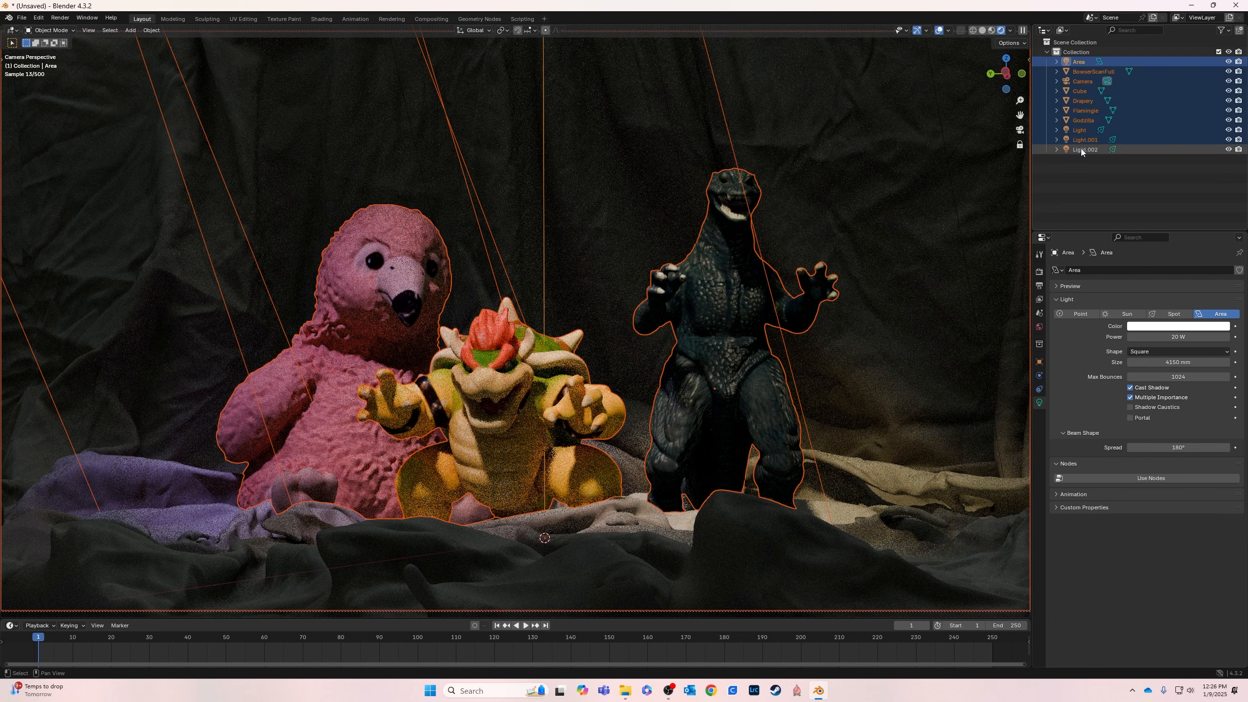
left_click(1089, 180)
left_click(1081, 147)
left_click(1082, 140, "shift")
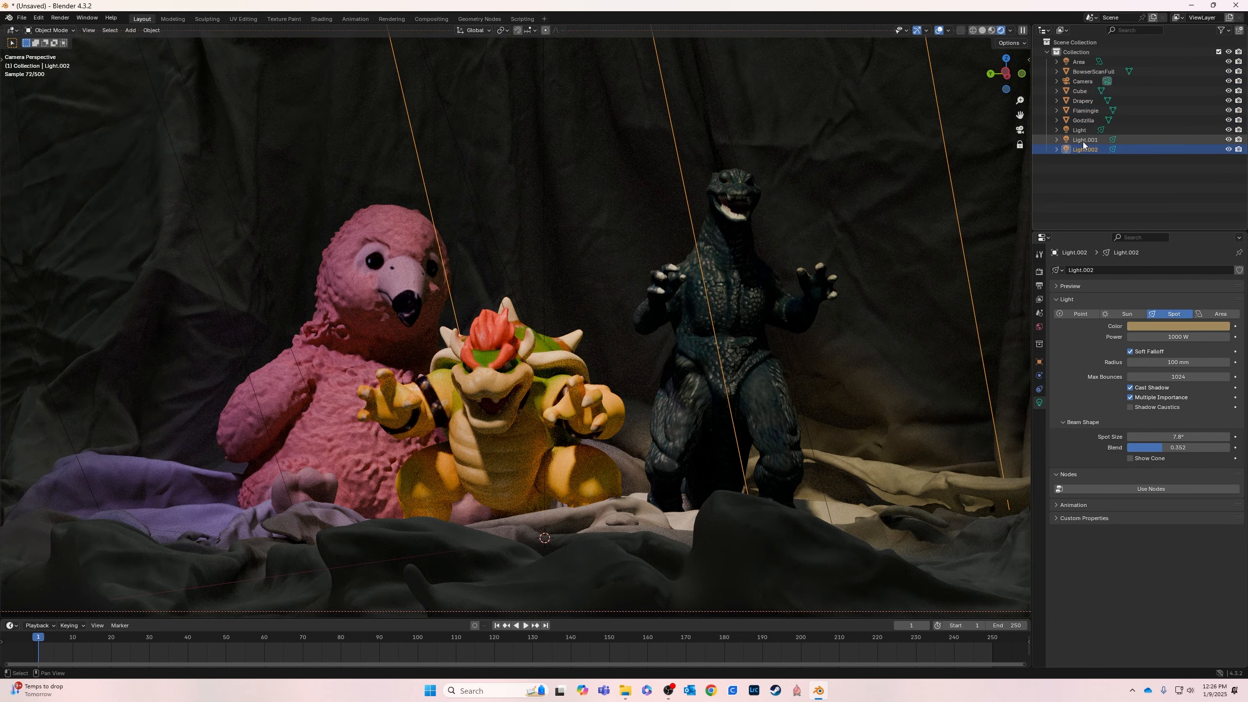
left_click(1080, 130, "shift")
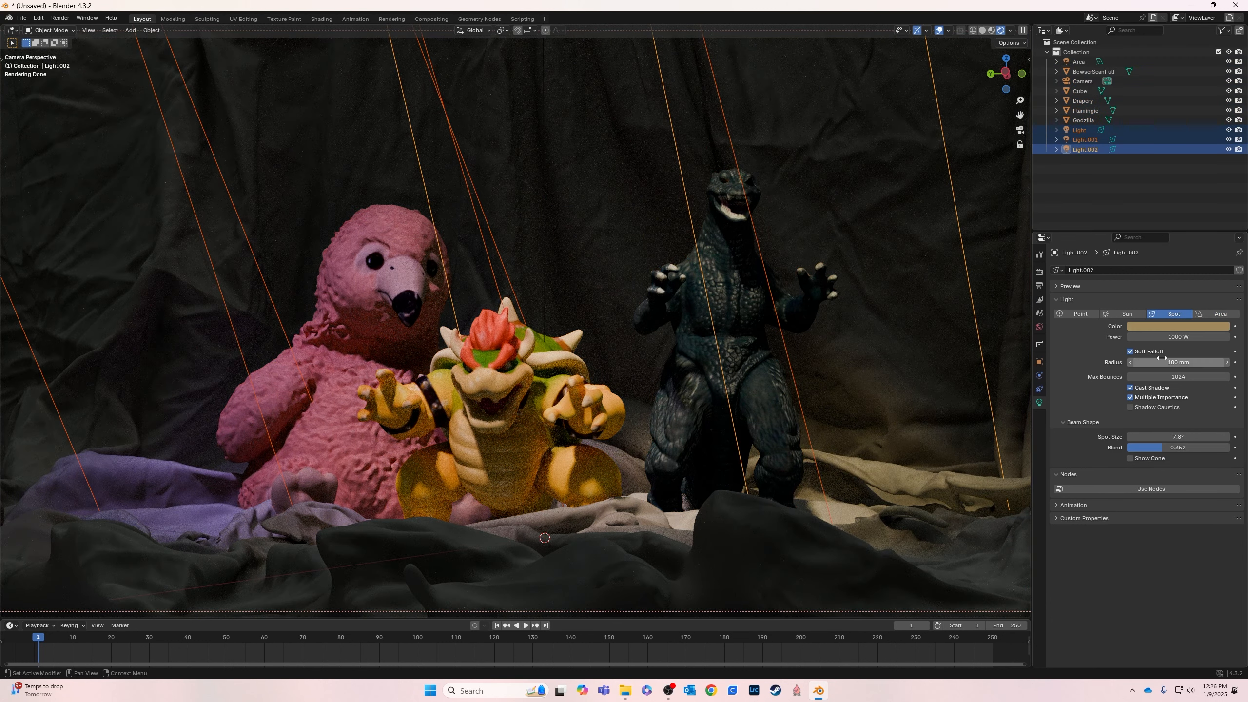
left_click_drag(1176, 336, 1184, 336)
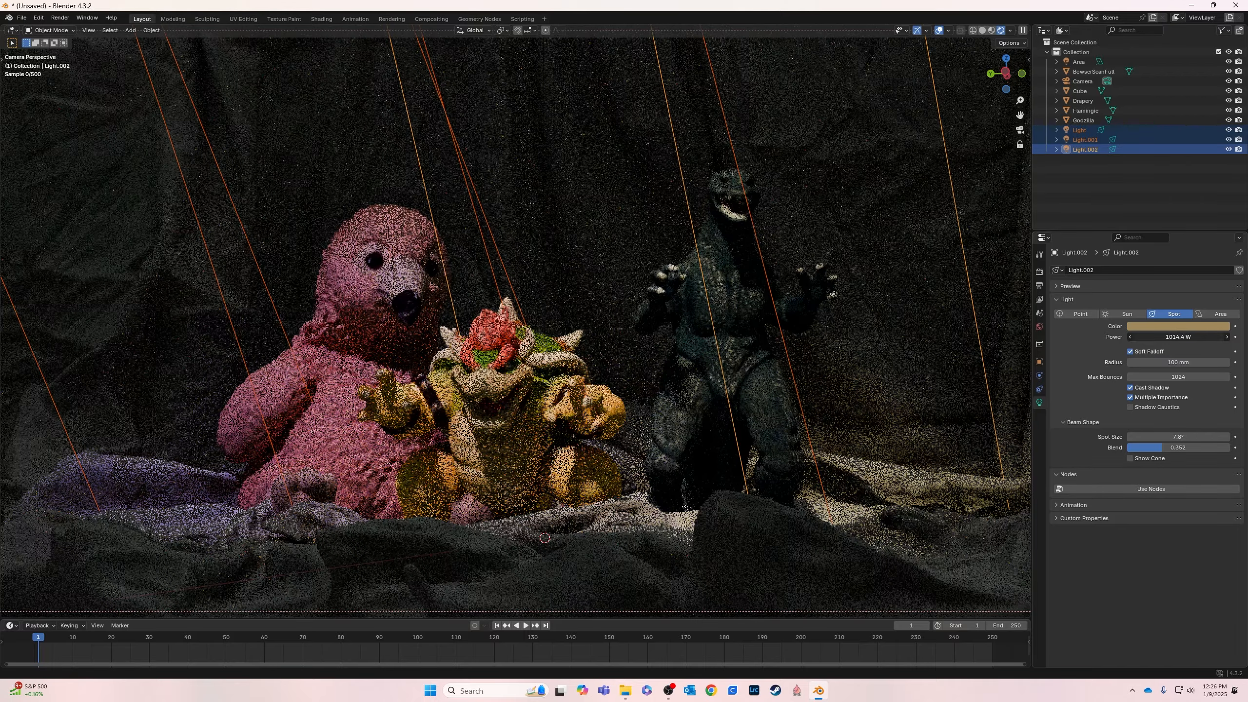
double_click(1178, 337)
type("2000")
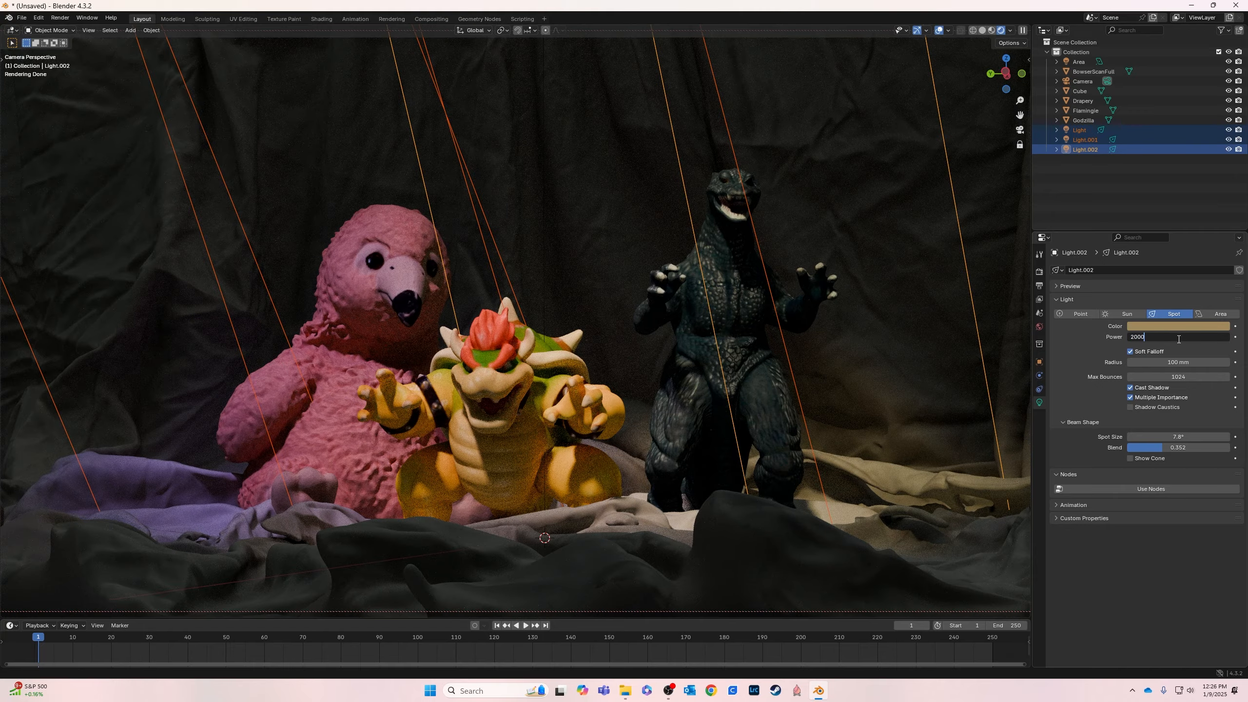
key("Tab")
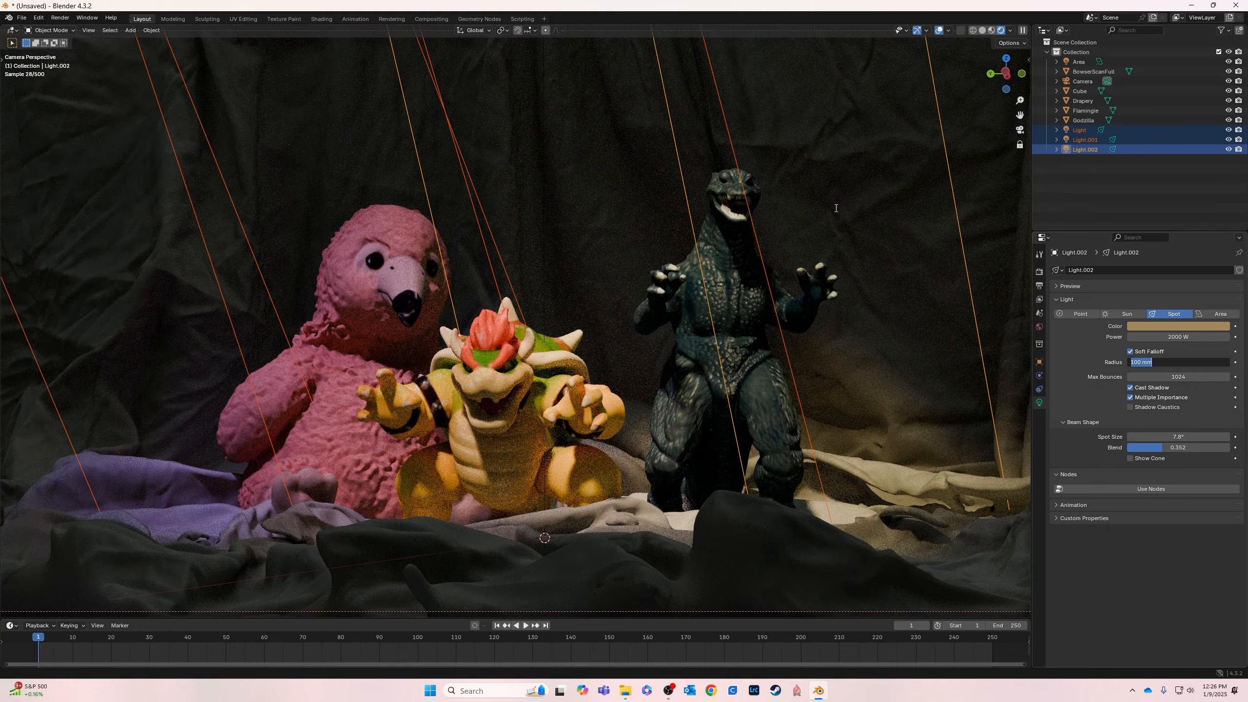
key("Return")
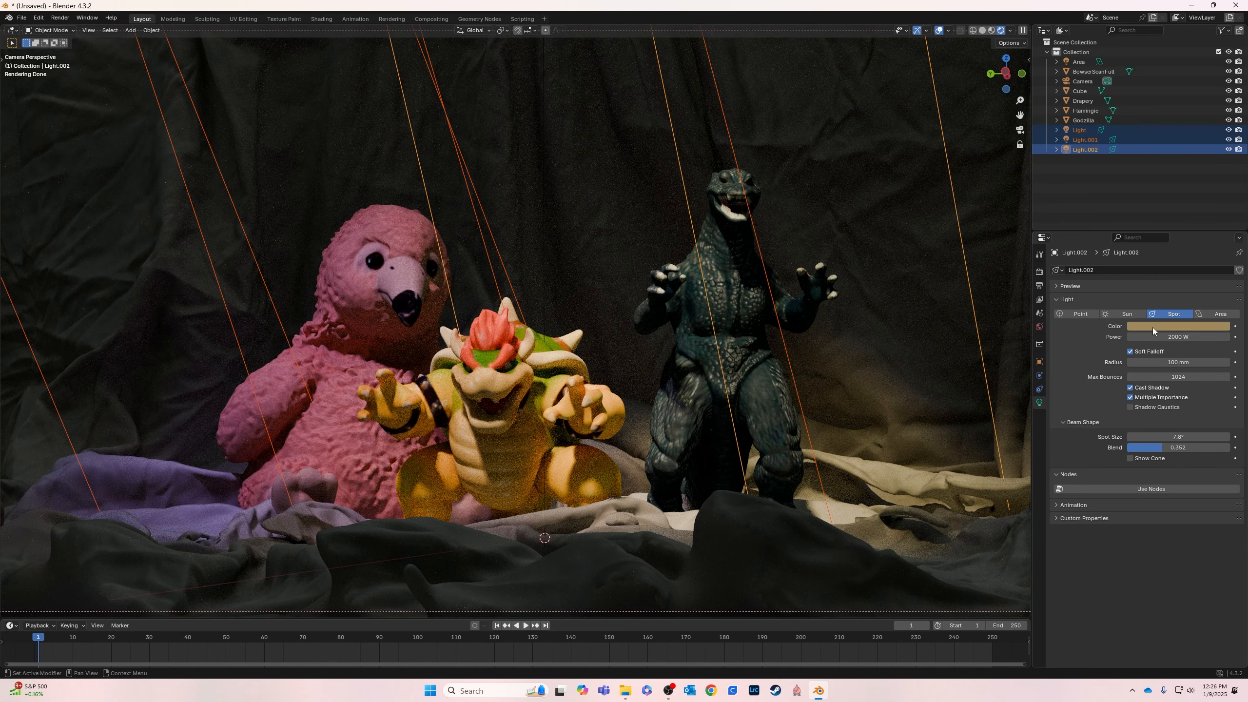
Raise the power of the pink-tinted spot light named Light
left_click(1084, 139)
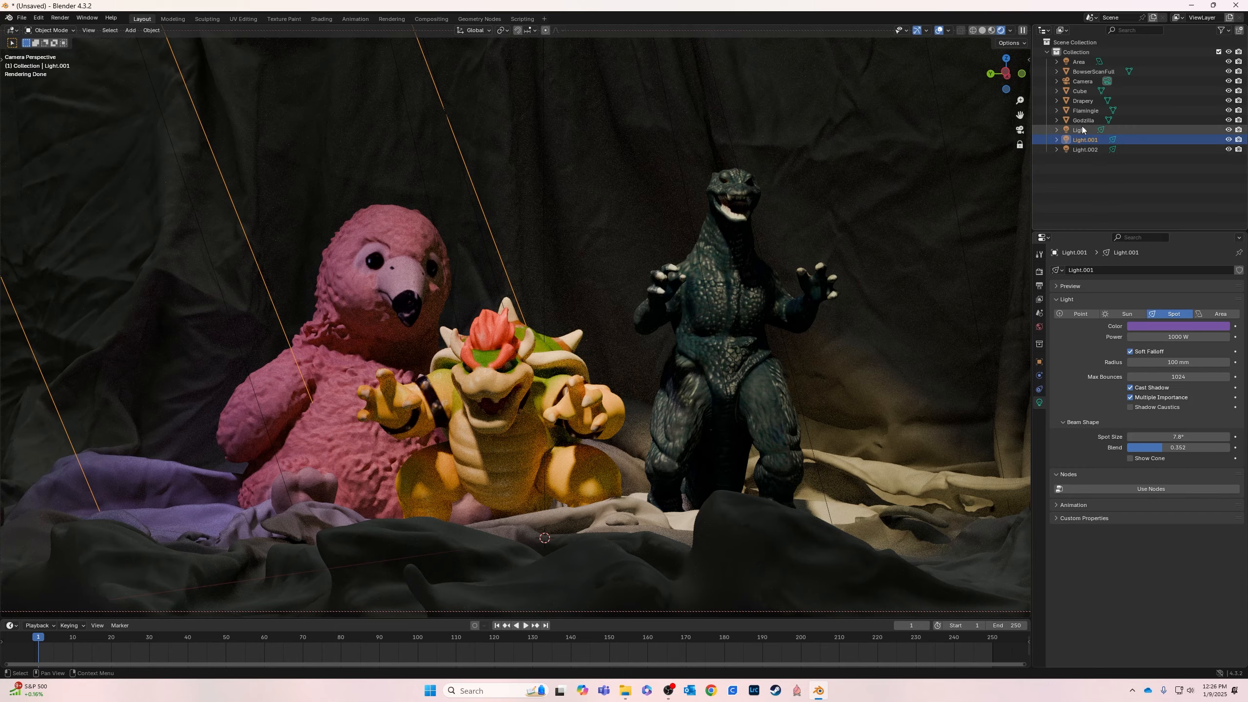
left_click(1080, 130)
left_click(1178, 337)
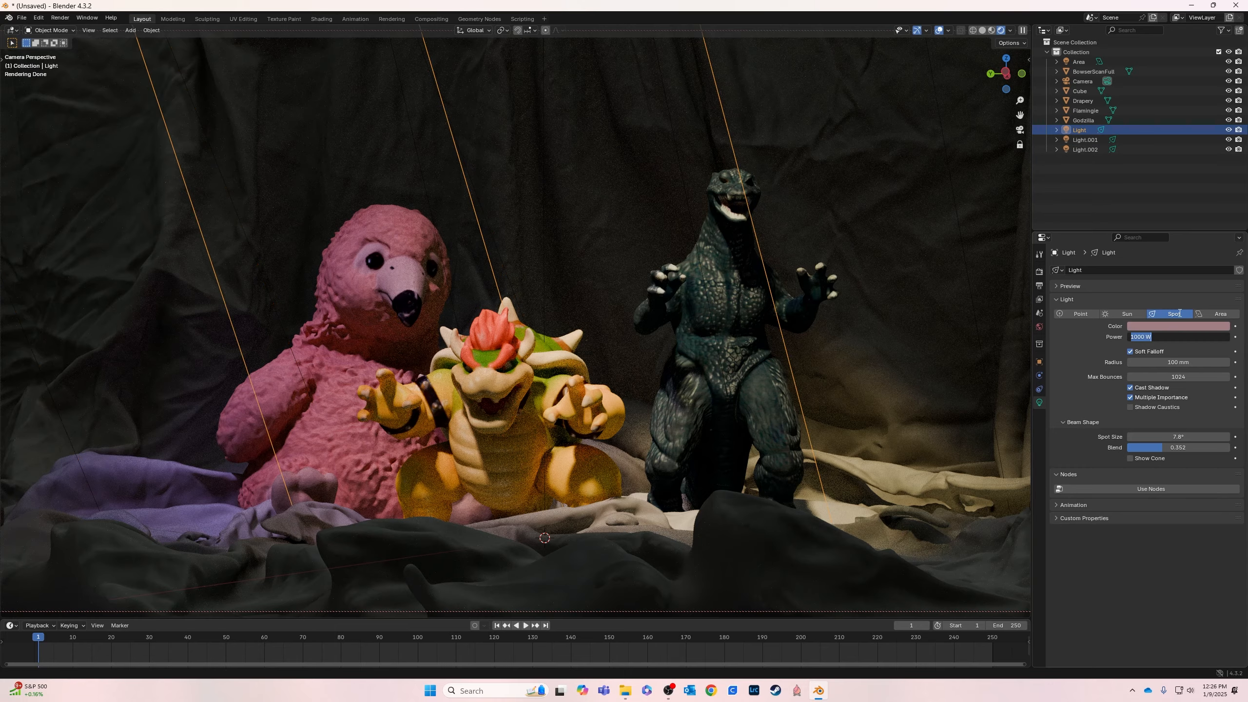
type("200")
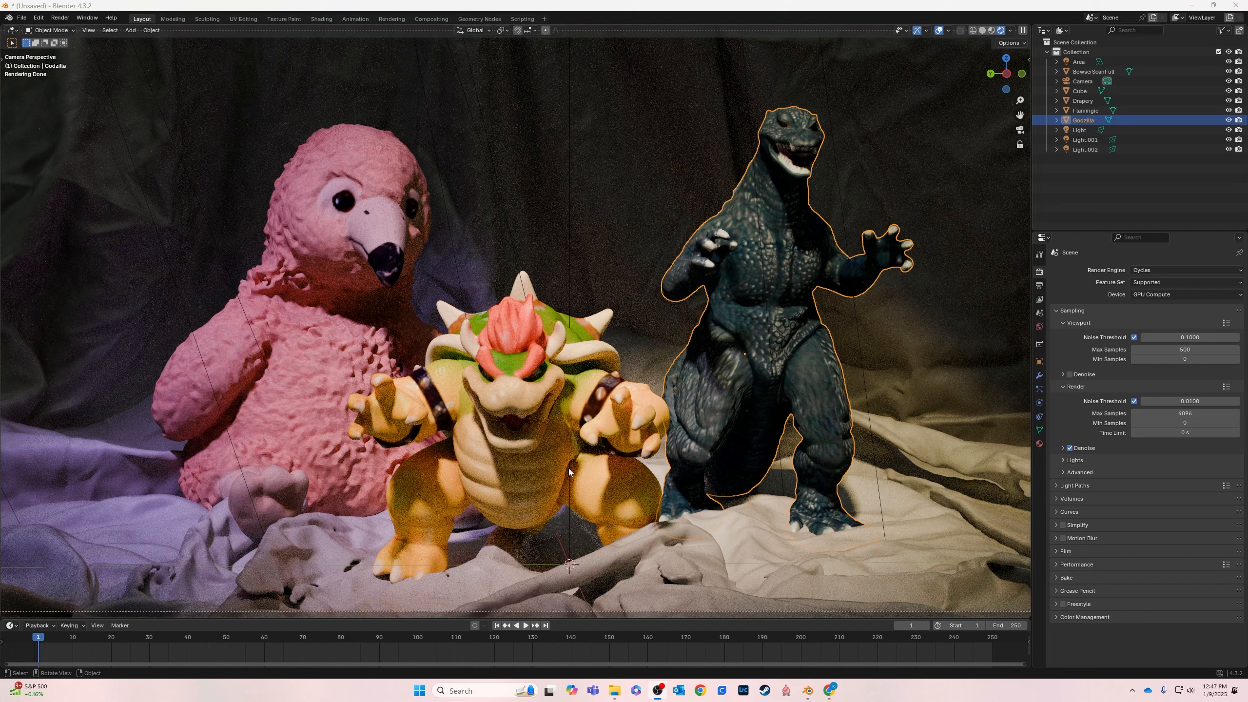
Bring the camera in closer so the three figures fill the rendered frame
left_click(688, 367)
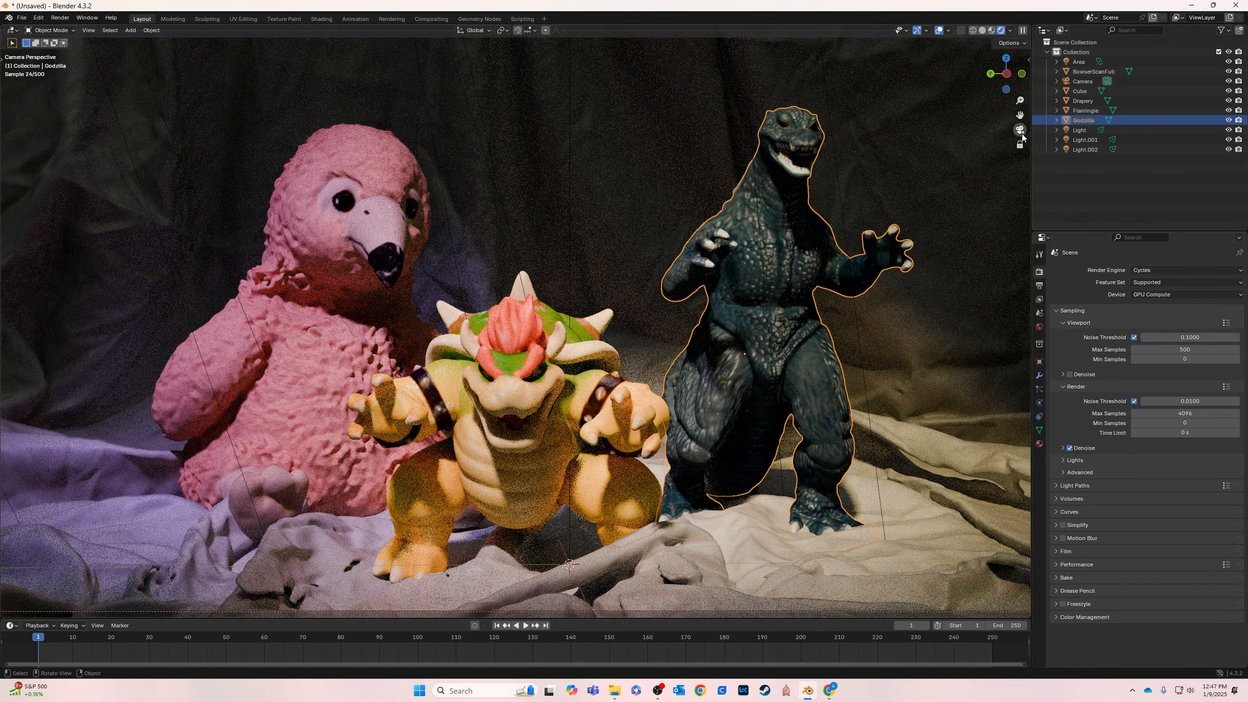
left_click(1020, 130)
left_click(1020, 130)
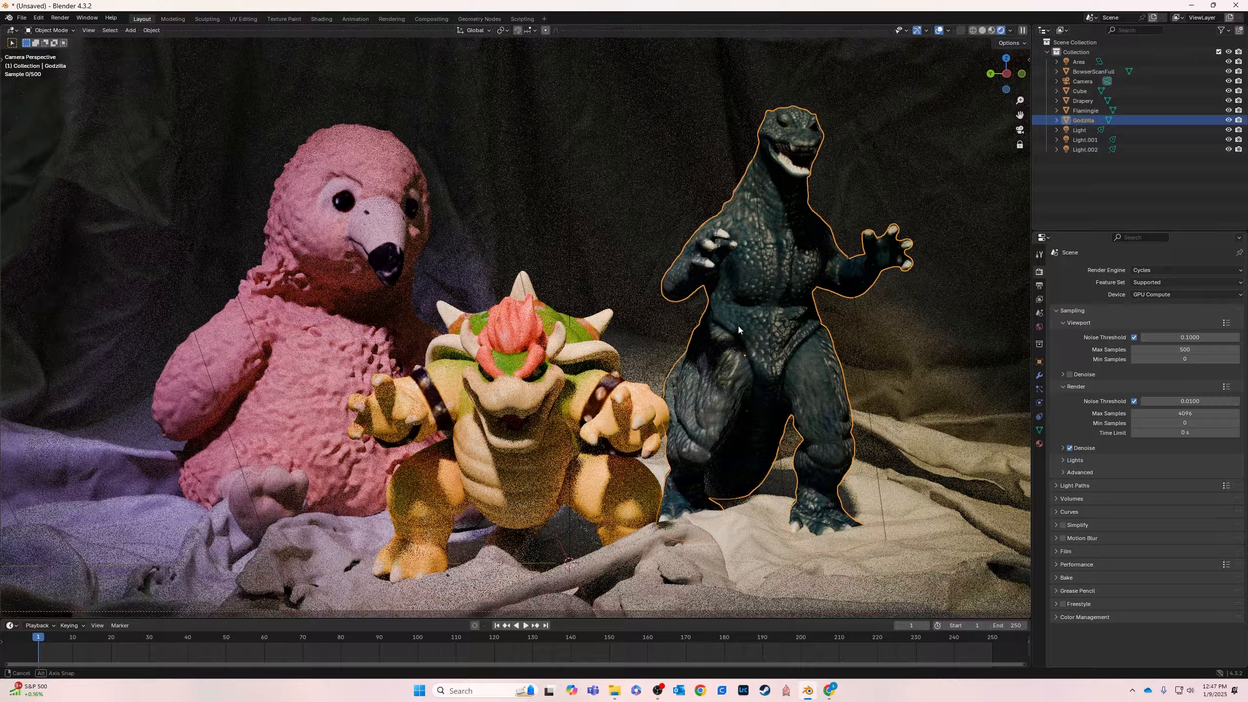
middle_click_drag(739, 327, 737, 326)
scroll(641, 316, "up", 1)
scroll(781, 325, "down", 1)
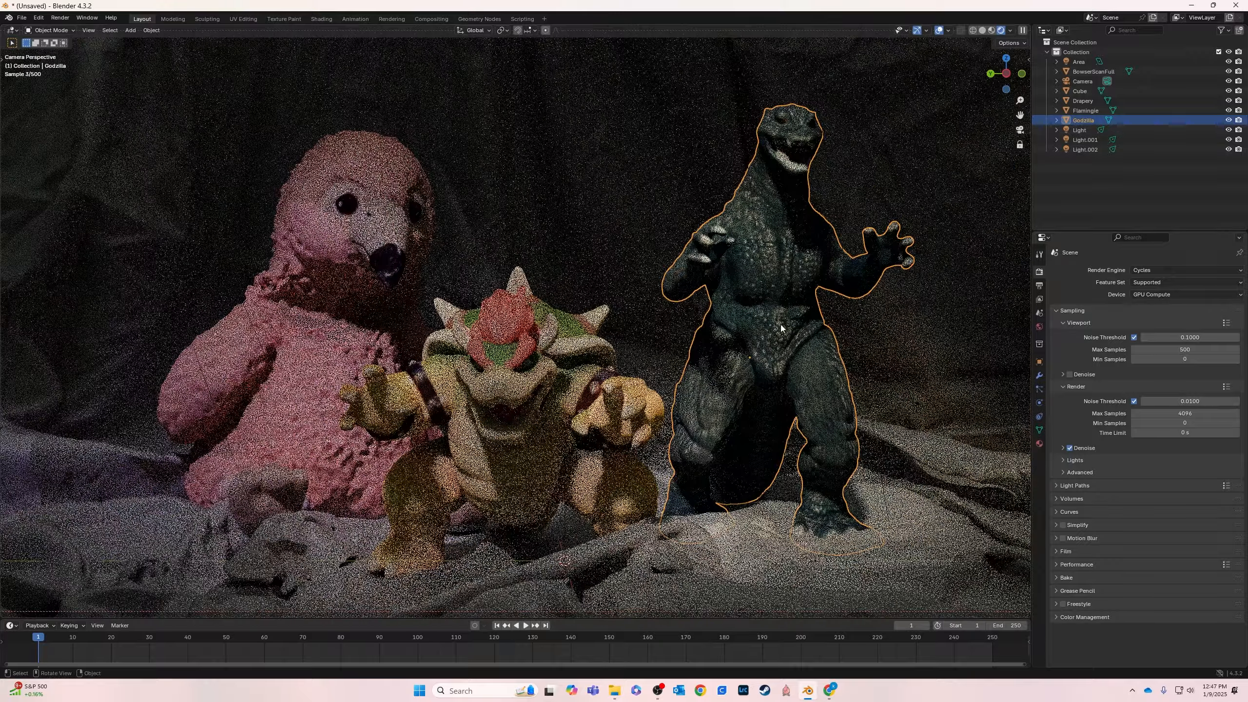
scroll(742, 318, "up", 1)
middle_click_drag(759, 332, 725, 332, "shift")
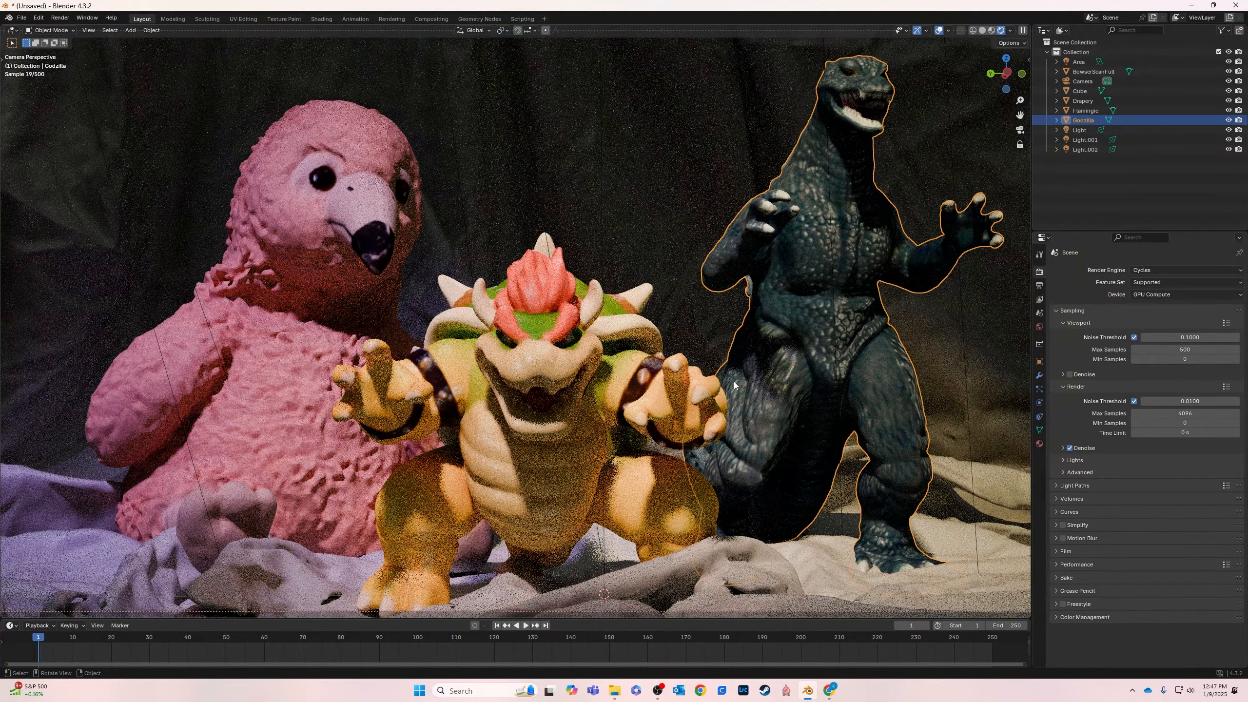
Review the output resolution and file format, and the Cycles sampling settings for the final render
left_click(1039, 285)
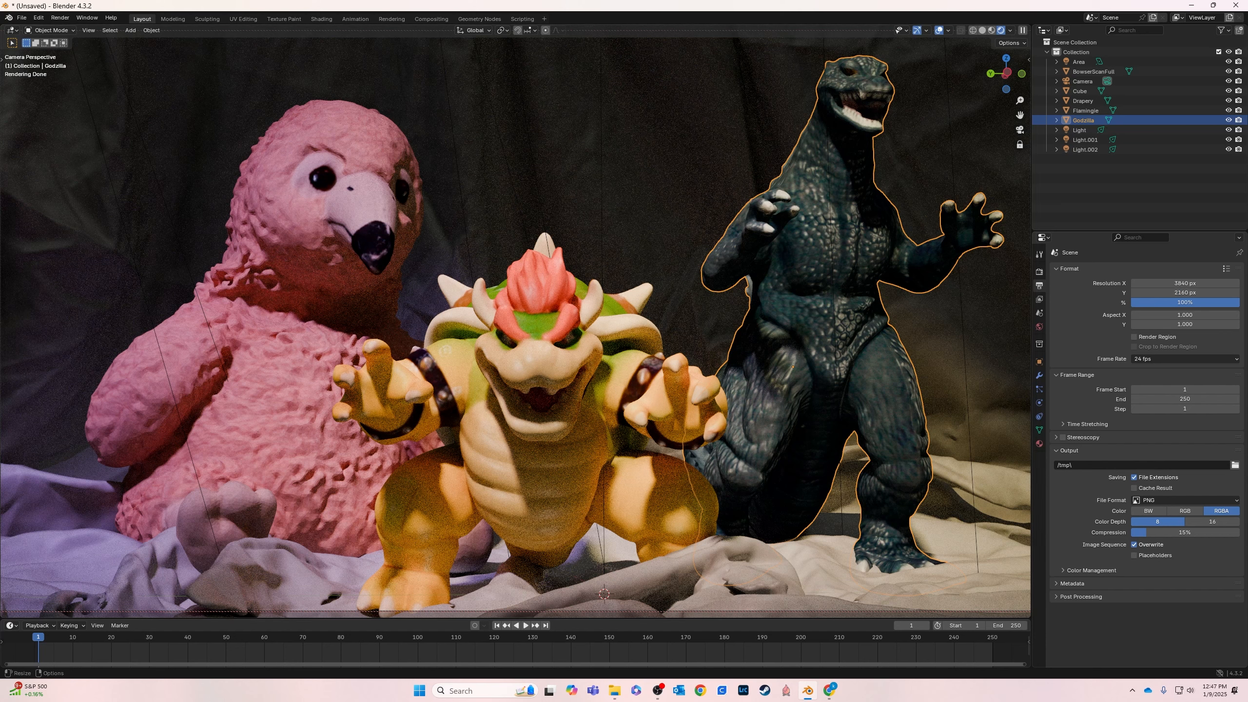
left_click(1039, 271)
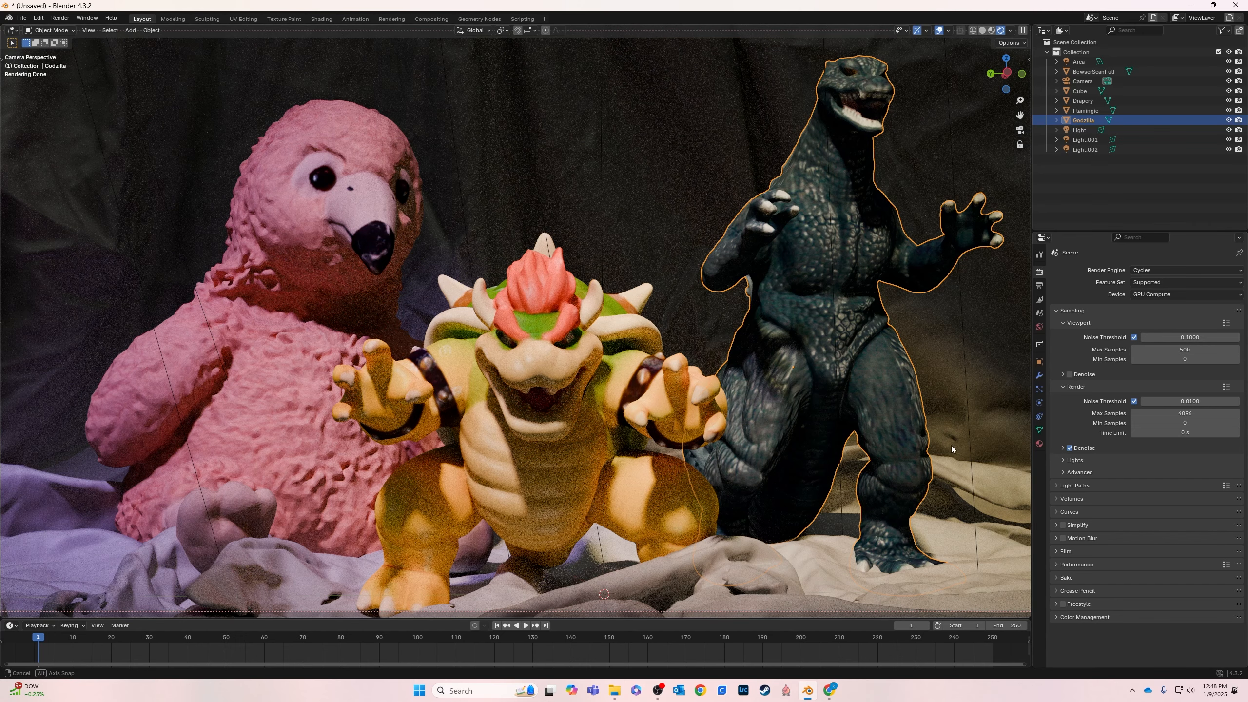
Turn the camera slightly around the figures and fit the view to the camera bounds
middle_click_drag(952, 445, 943, 446)
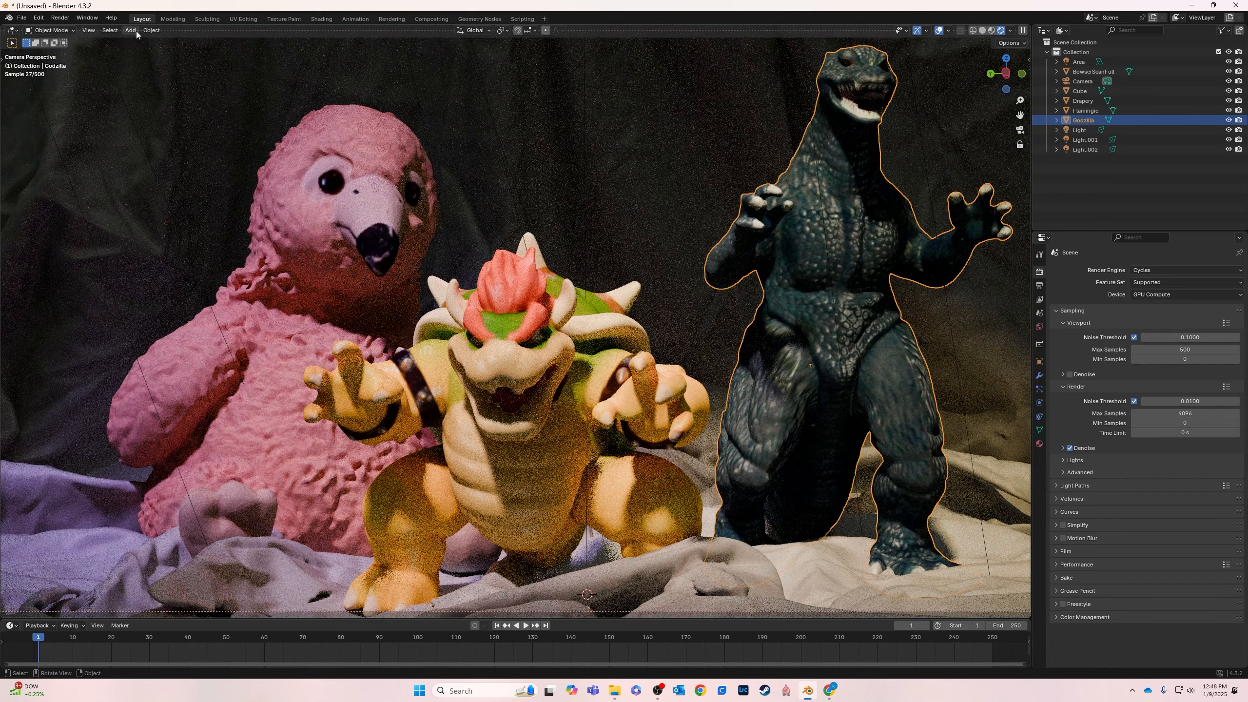
left_click(89, 31)
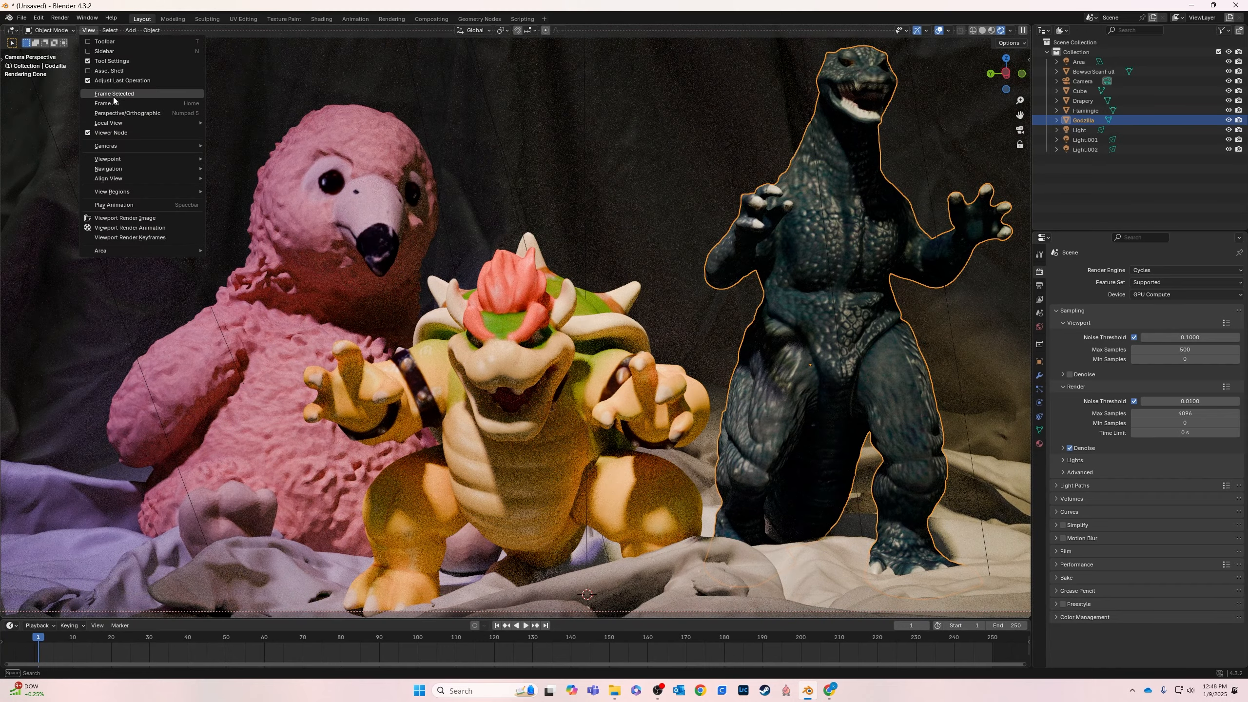
mouse_move(119, 145)
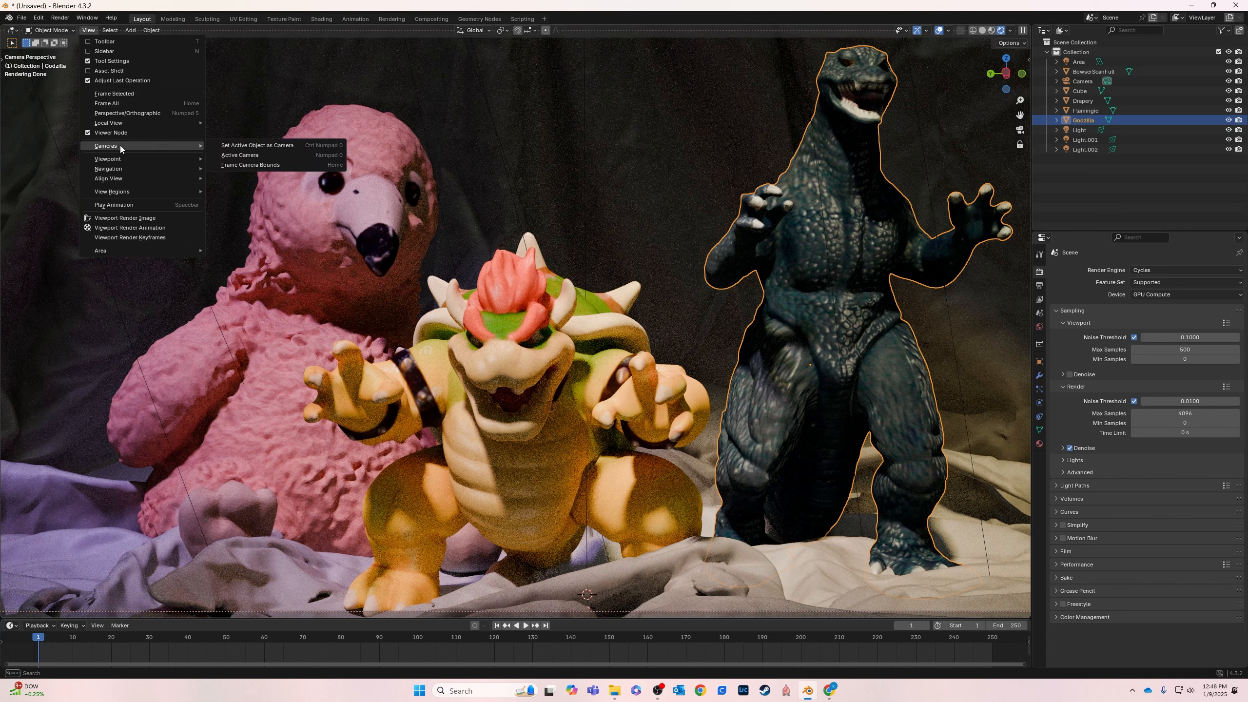
left_click(273, 165)
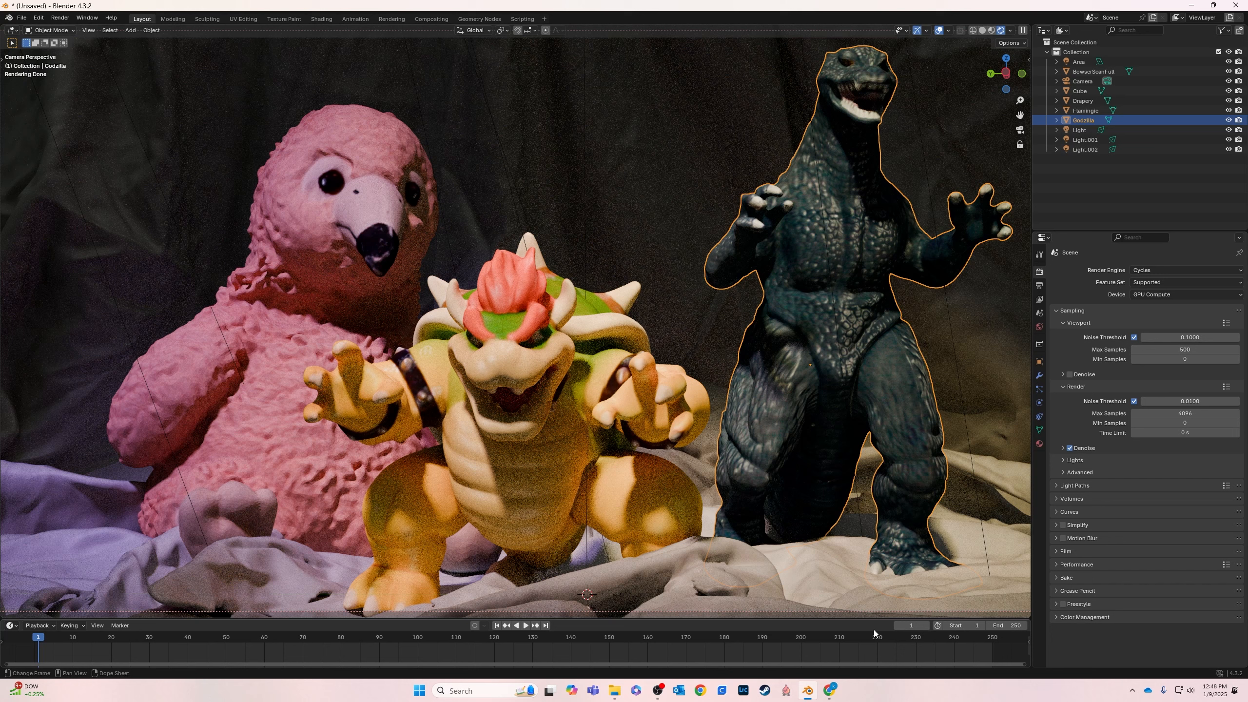
left_click_drag(851, 62, 729, 310)
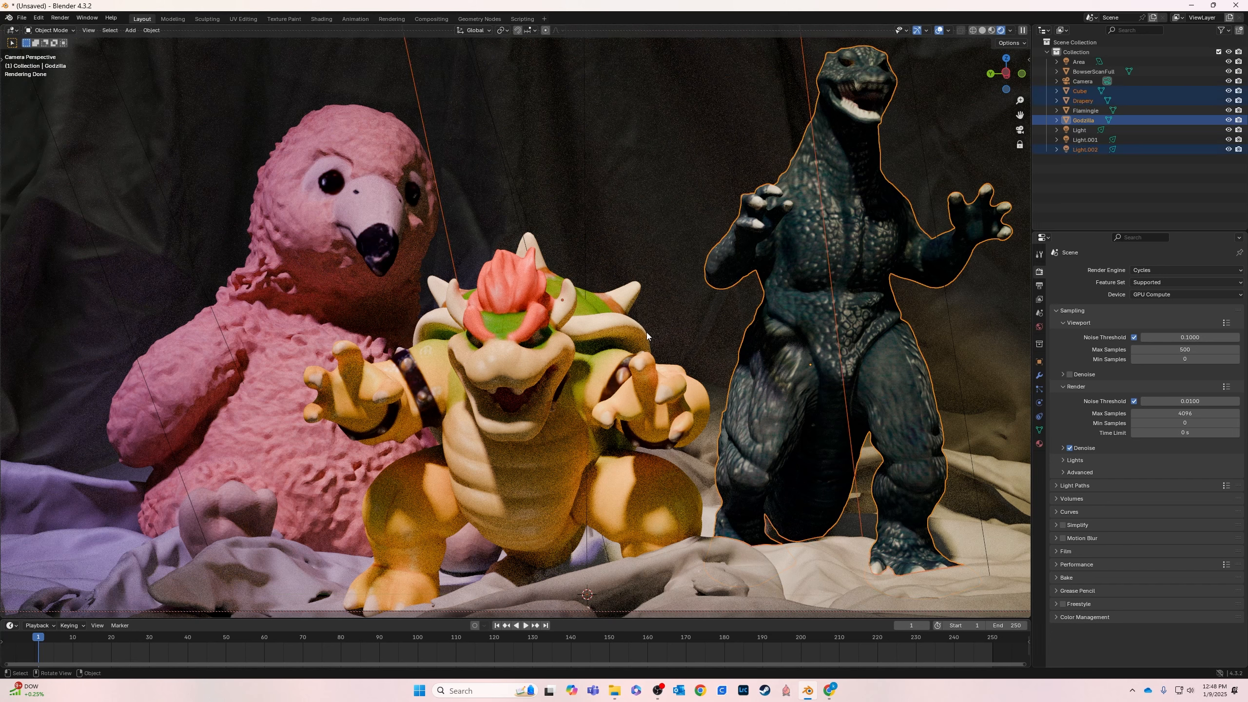
left_click(671, 304)
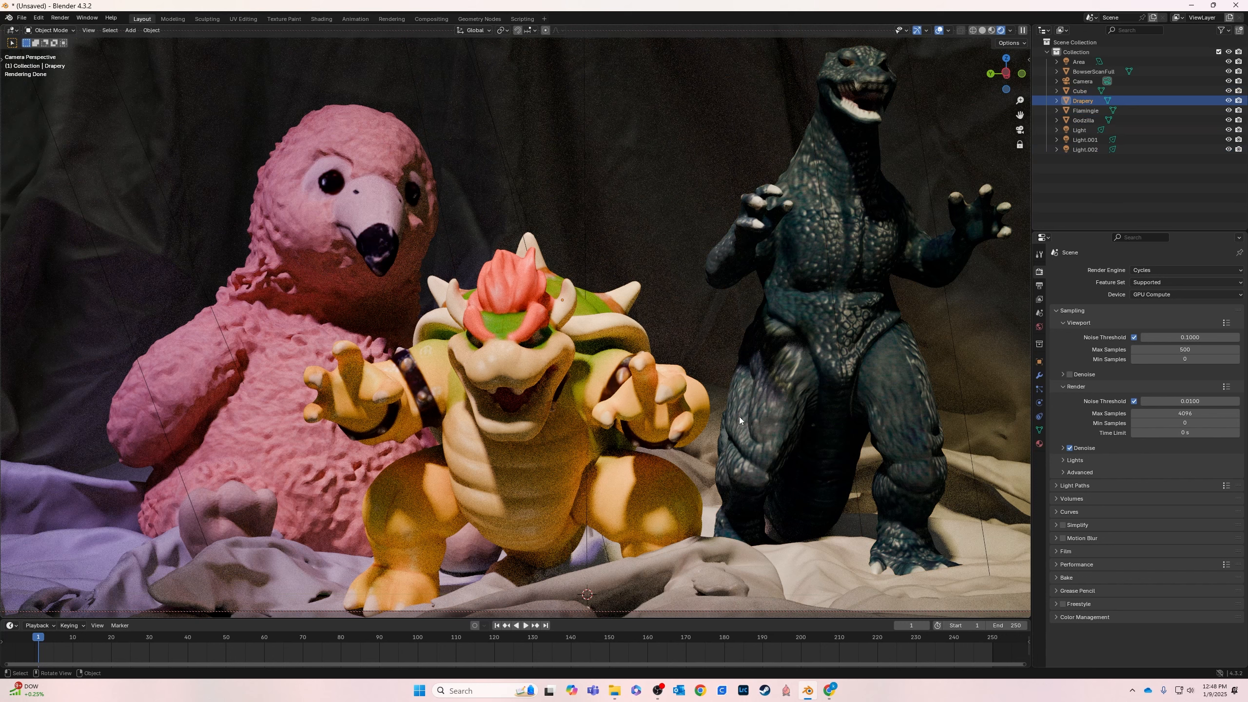
Raise the camera's focal length to 104 mm and pull the camera back until all three figures fit the frame
left_click(813, 611)
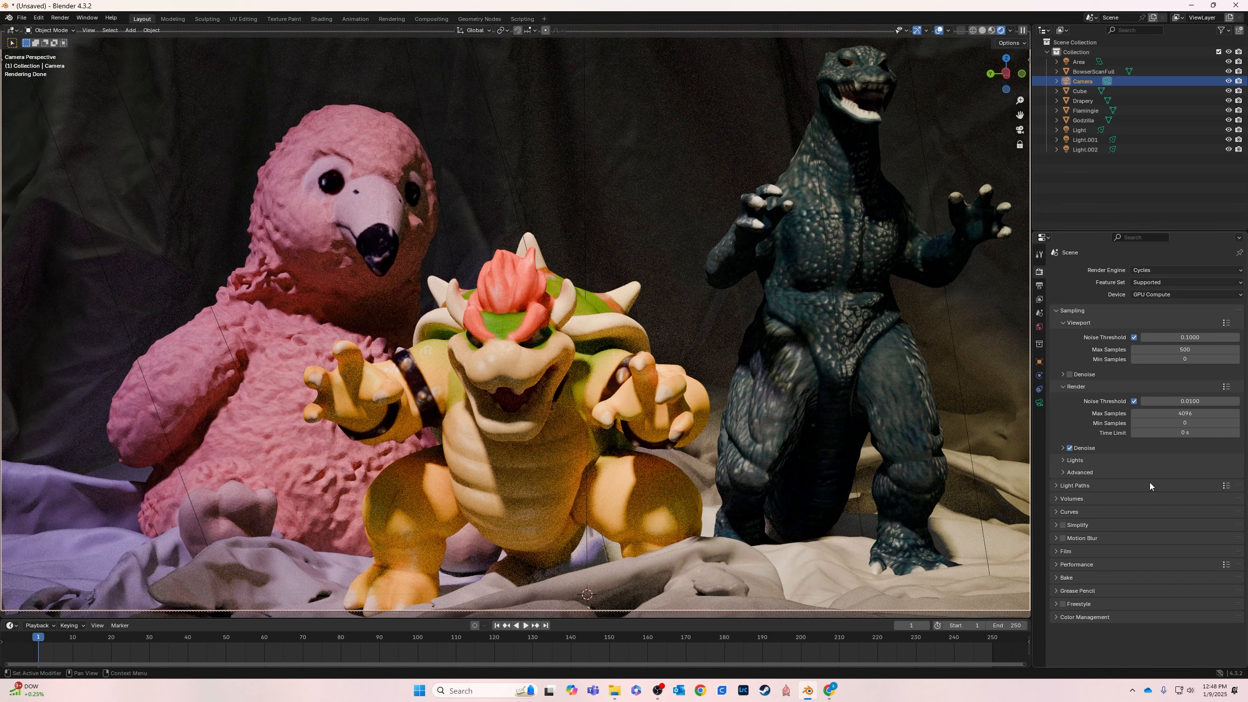
left_click(1039, 403)
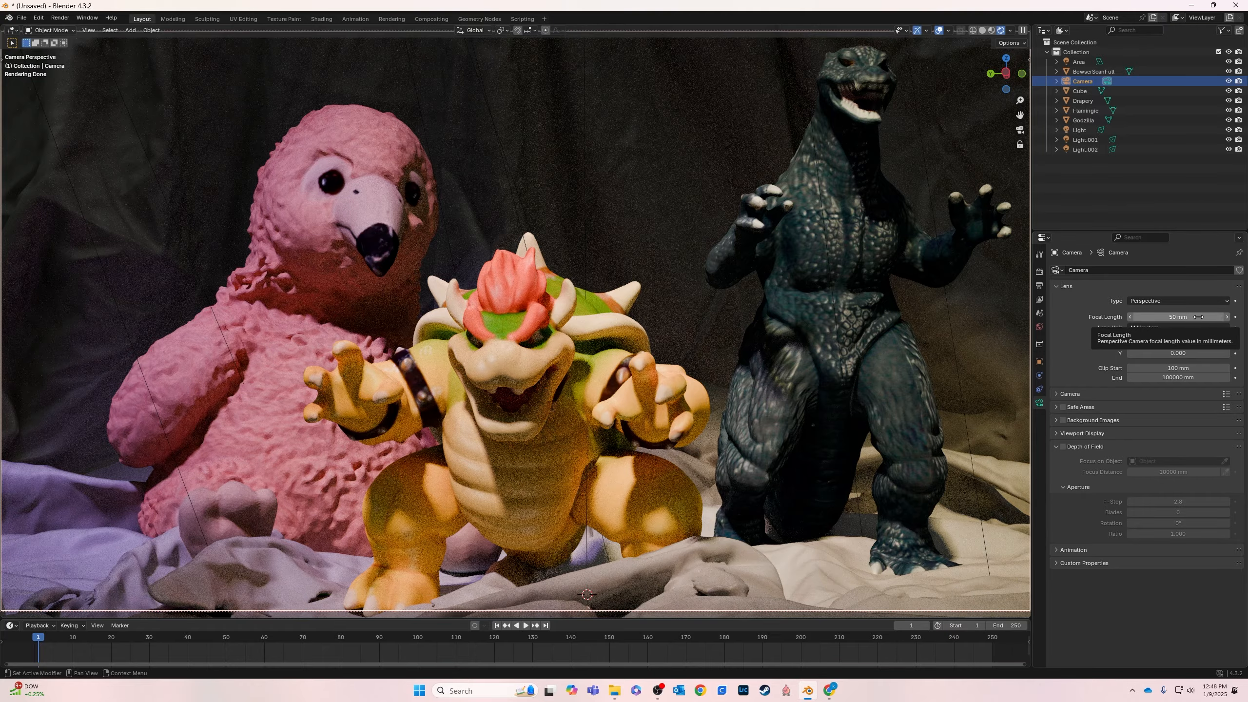
left_click_drag(1197, 316, 1239, 316)
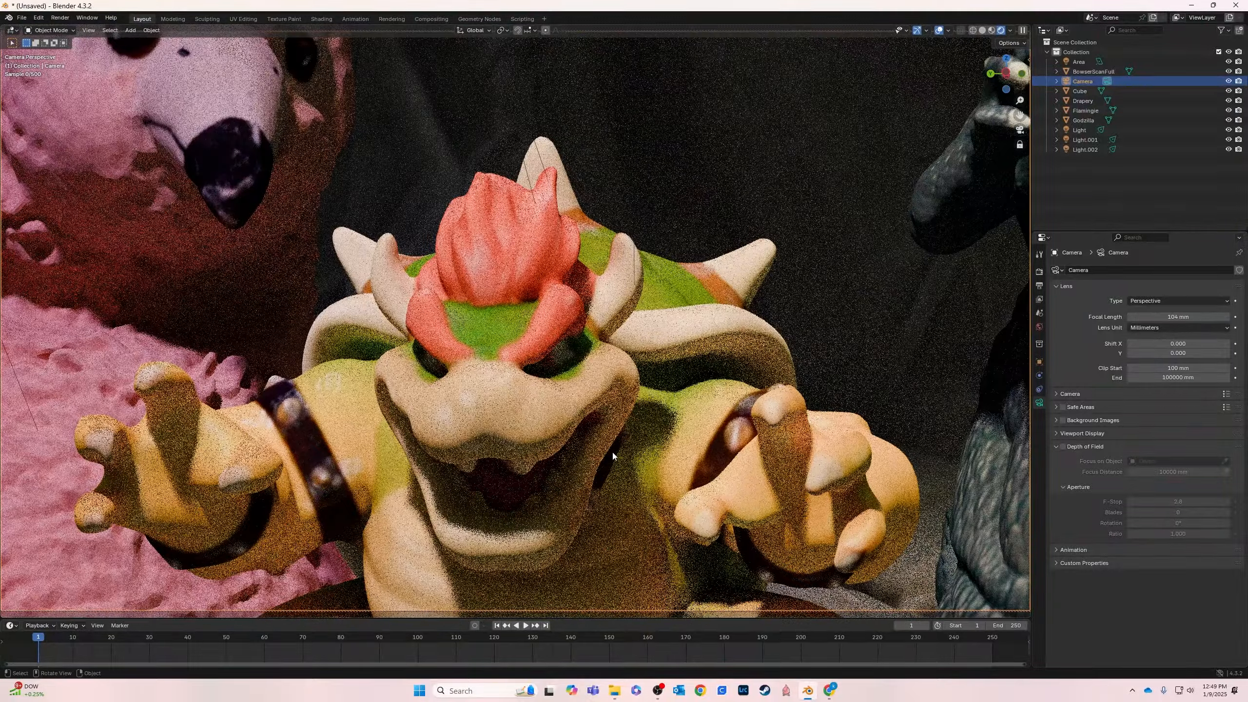
scroll(612, 453, "down", 4)
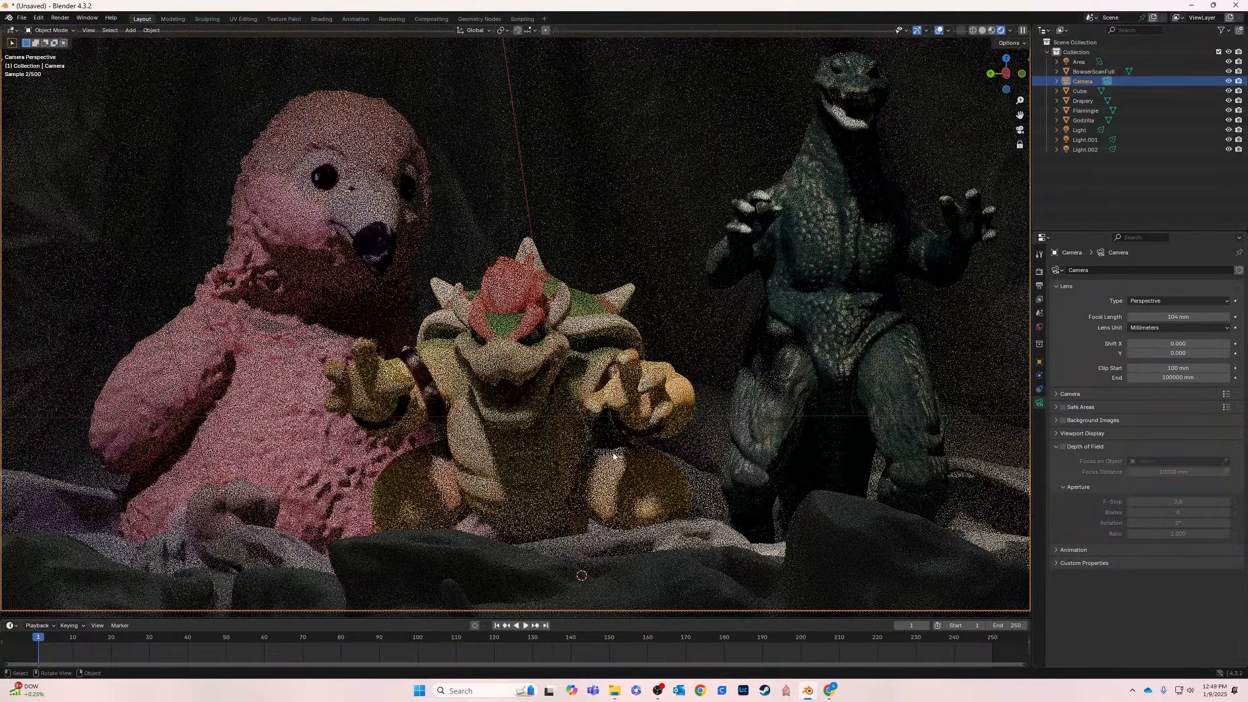
middle_click_drag(700, 459, 698, 461)
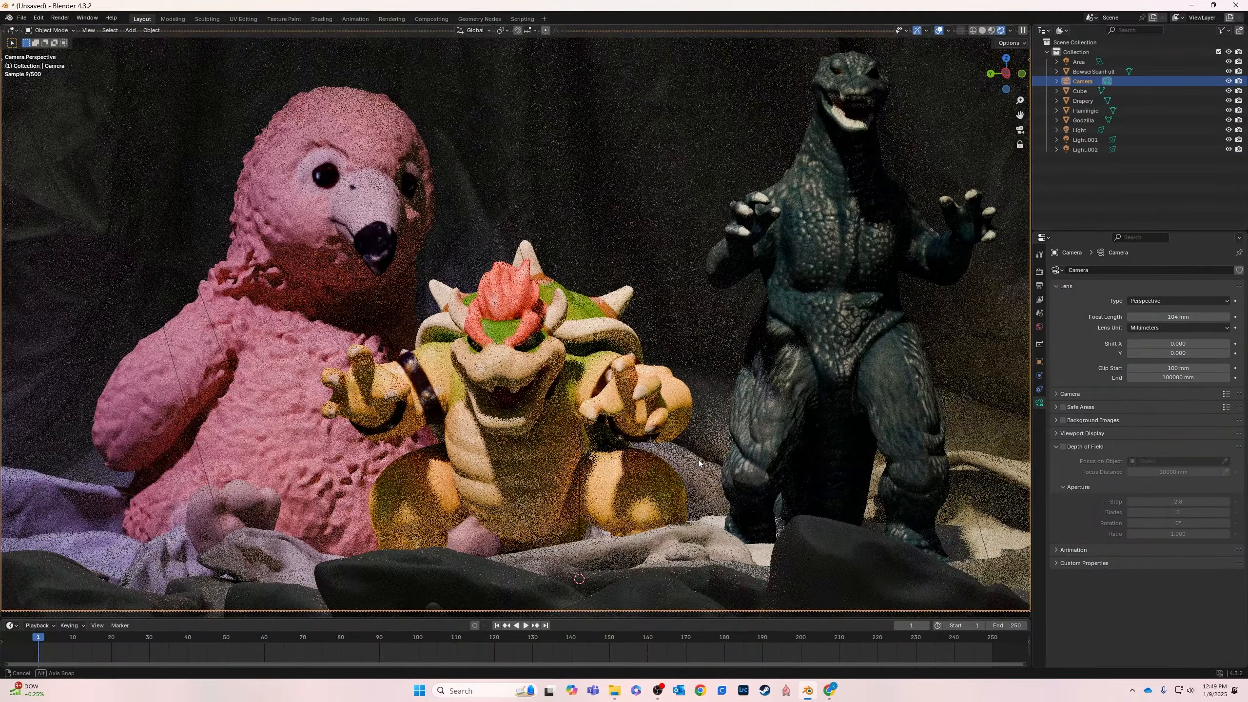
Set the camera's focal length to 80 mm
left_click(1191, 320)
type("801")
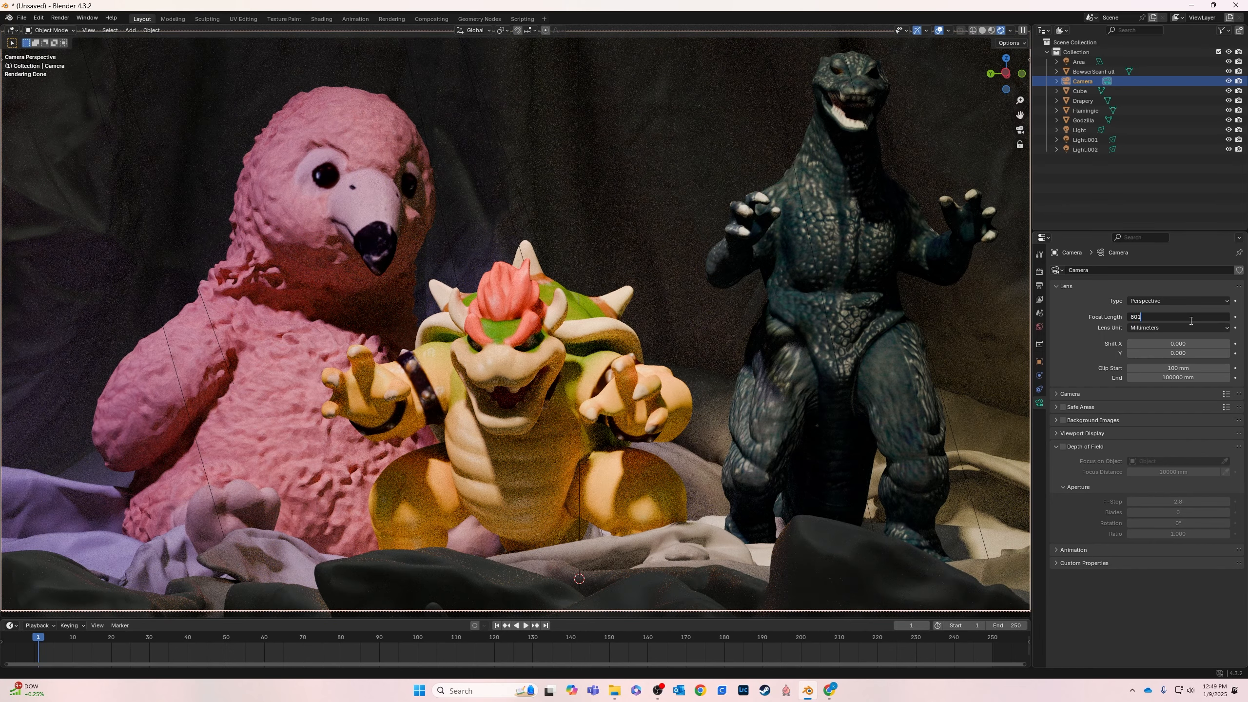
key("BackSpace")
key("Tab")
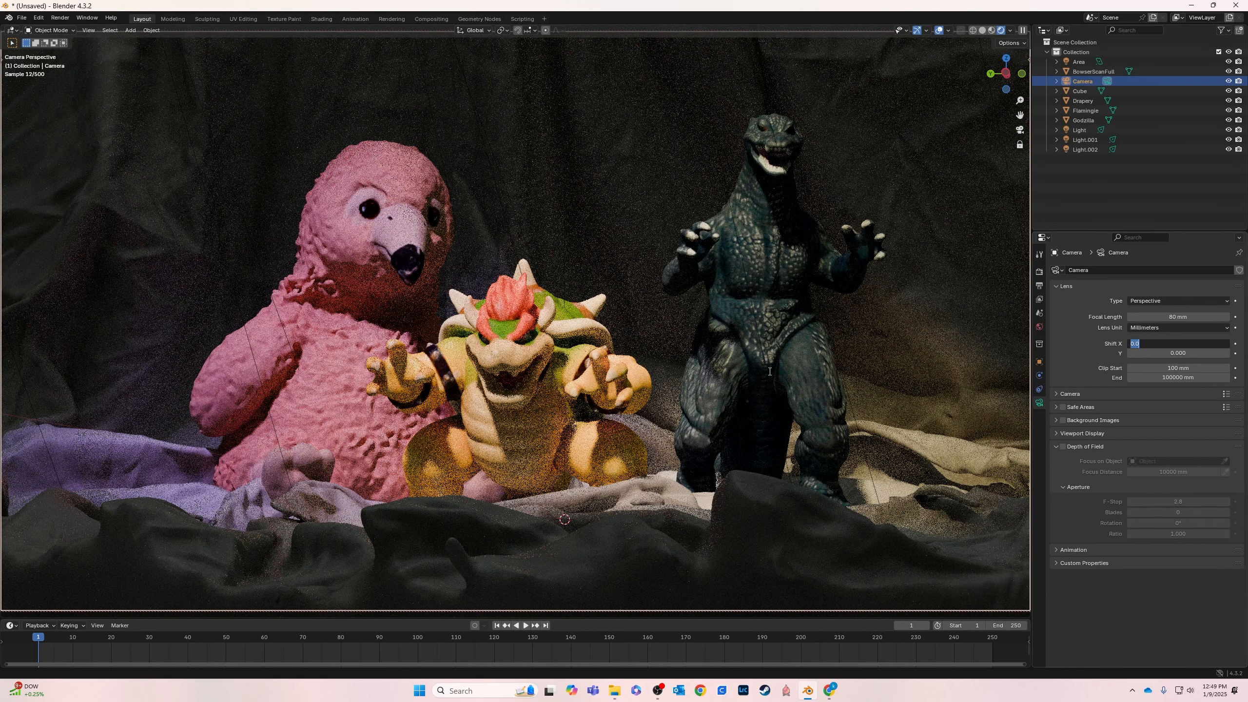
left_click(620, 346)
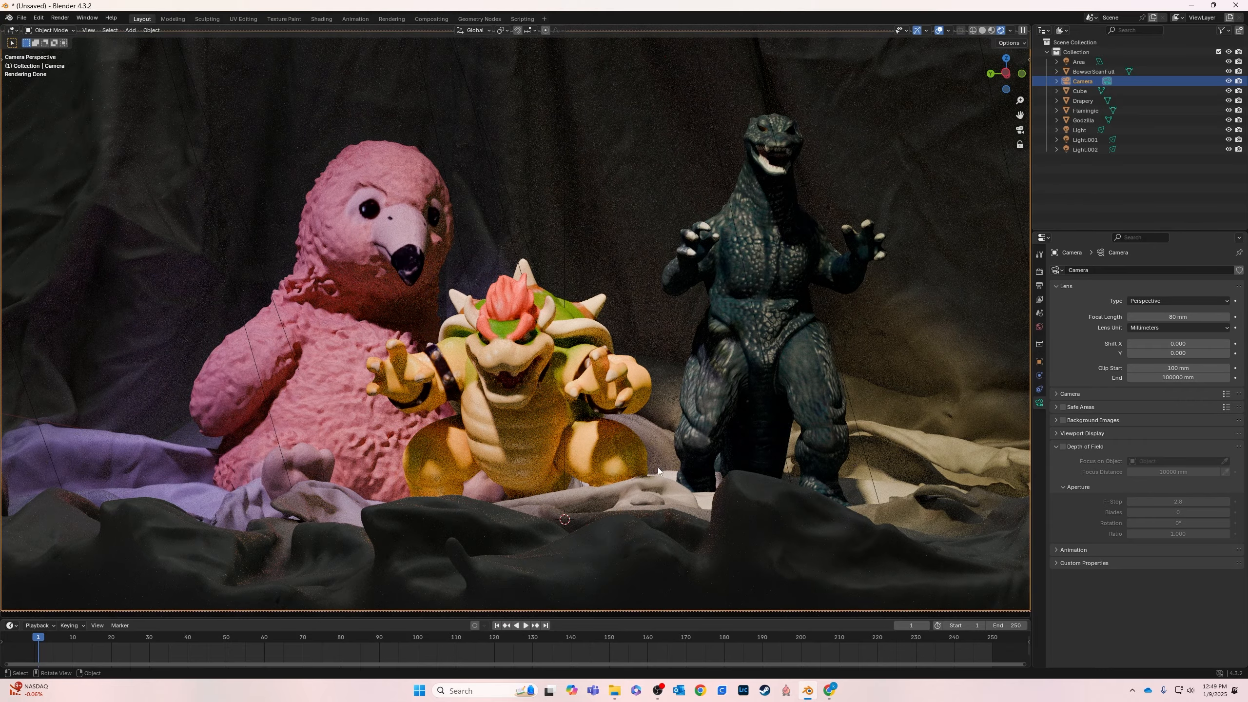
Tilt the camera to look down slightly more at the figures and move it closer so they fill the frame
middle_click_drag(515, 413, 550, 440)
scroll(650, 477, "up", 2)
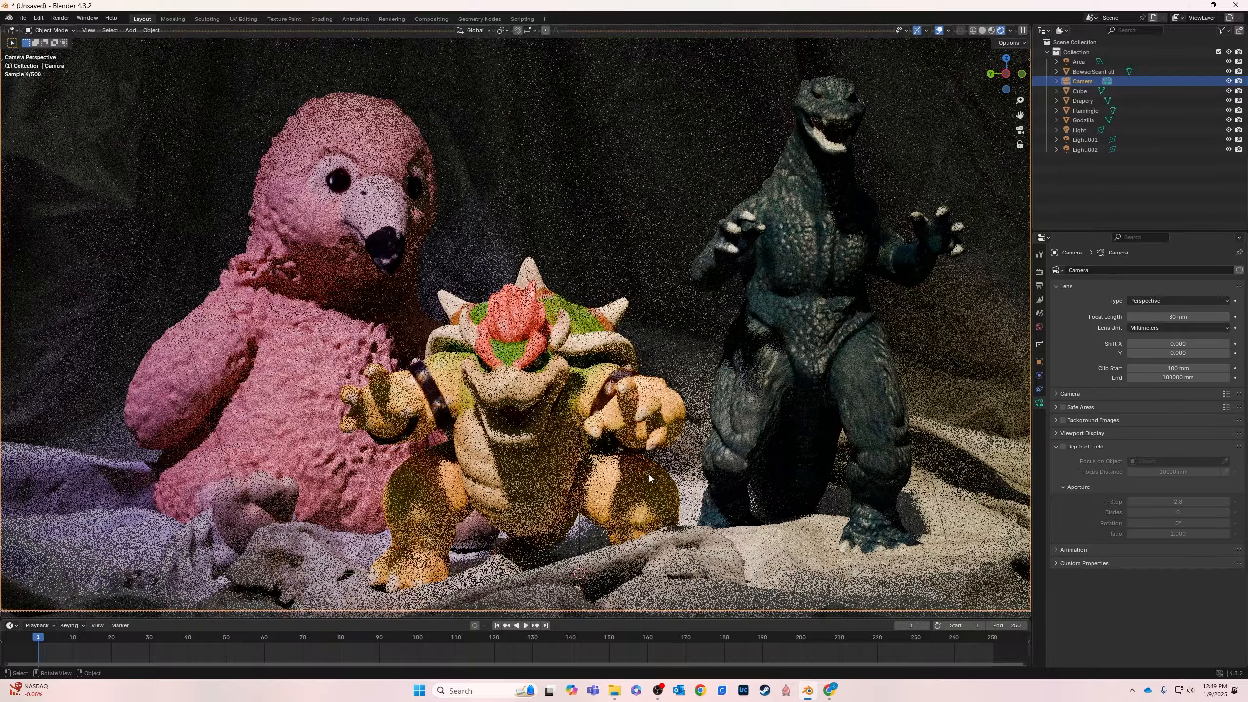
scroll(646, 474, "up", 2)
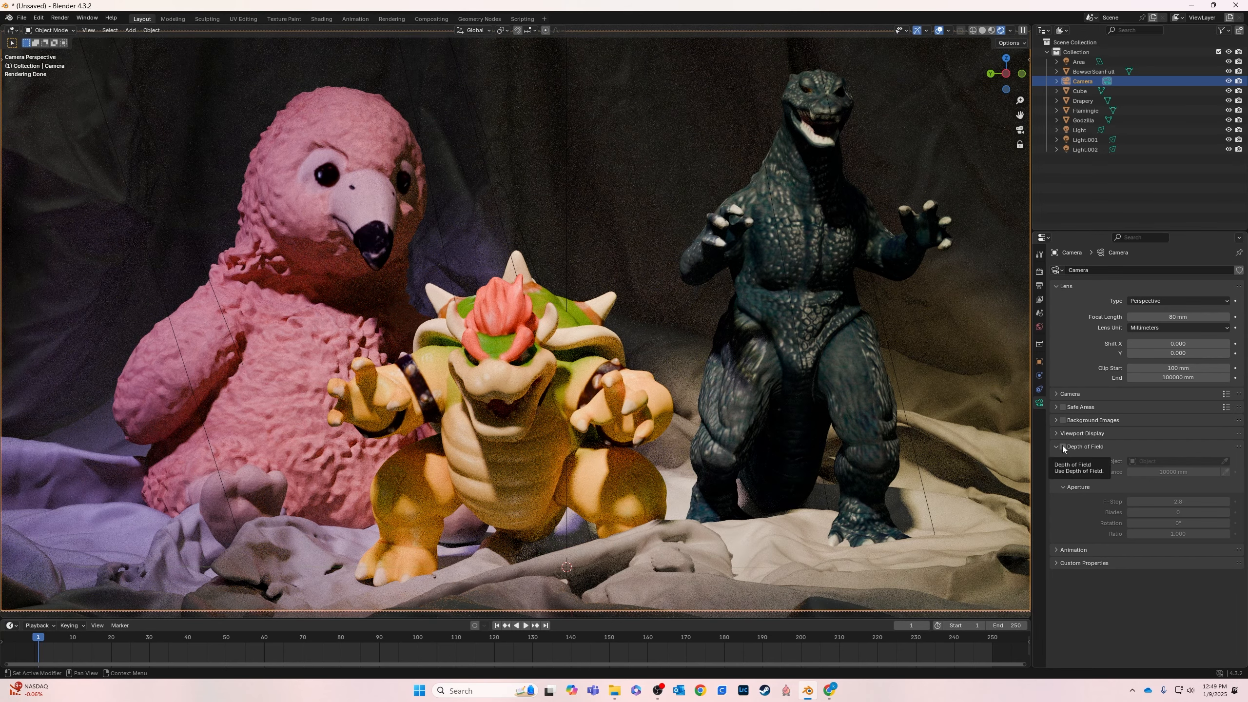
Enable depth of field on the camera and pick Flamingie as the focus object
left_click(1063, 447)
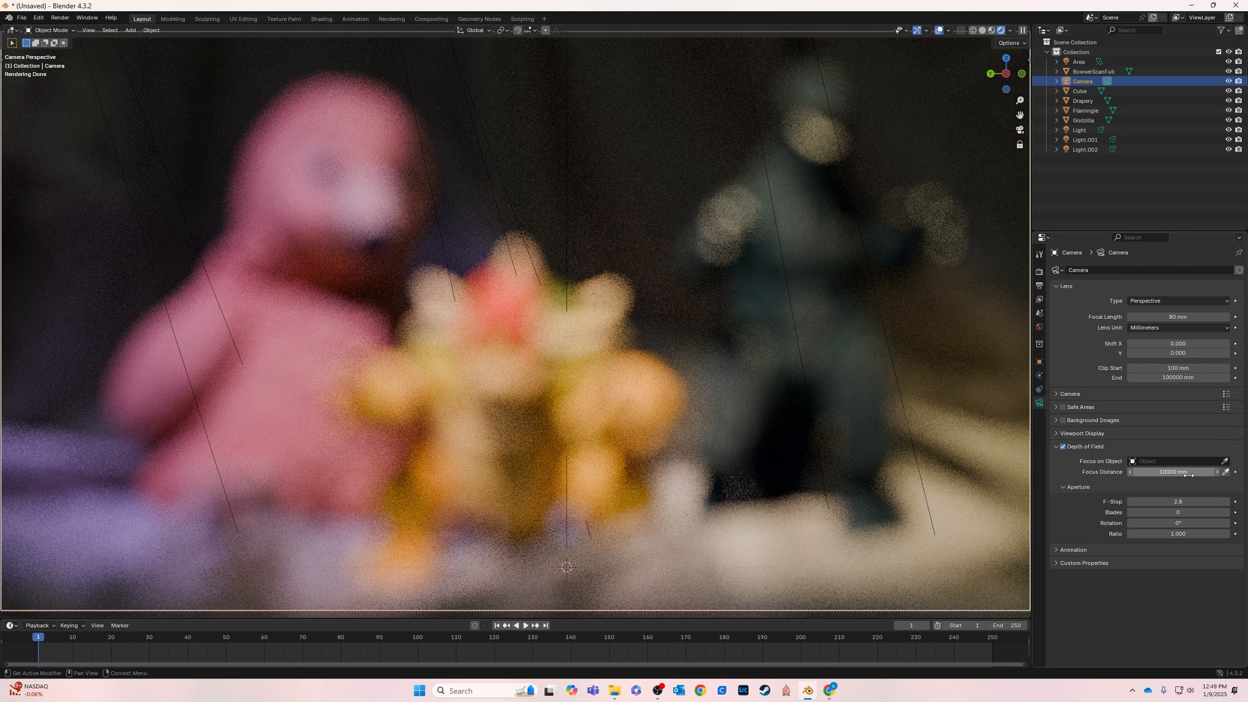
left_click(1225, 461)
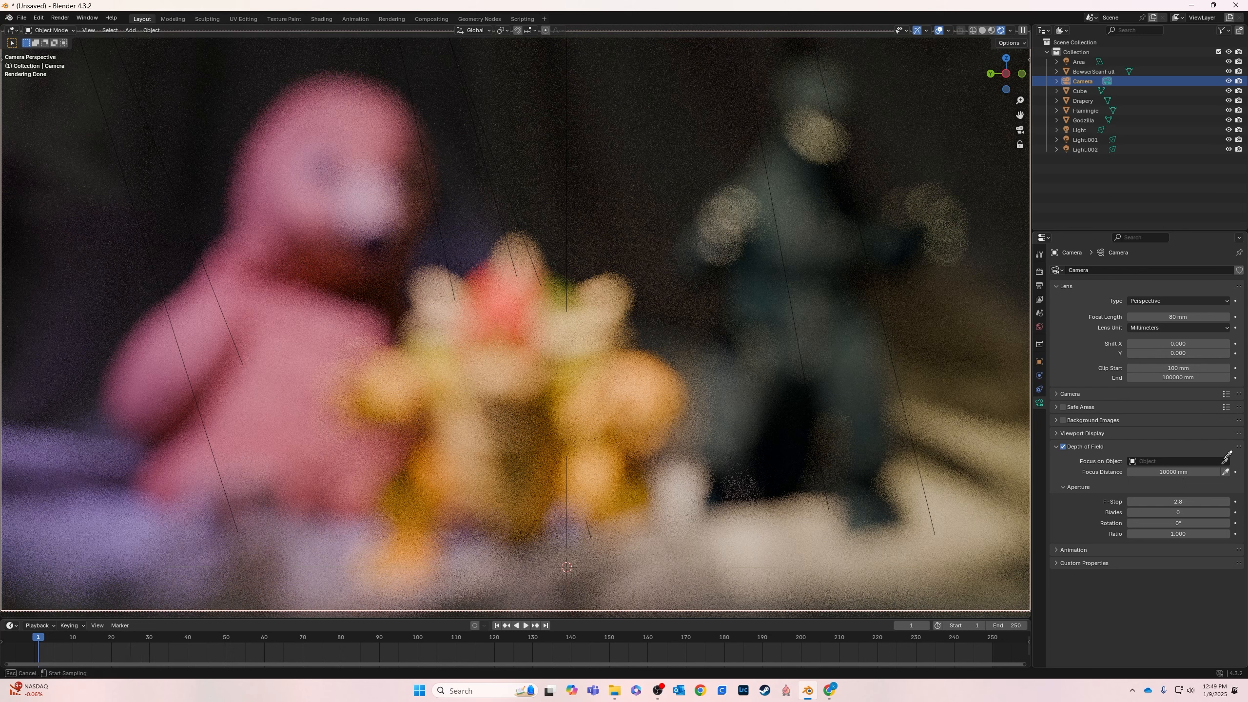
left_click(373, 135)
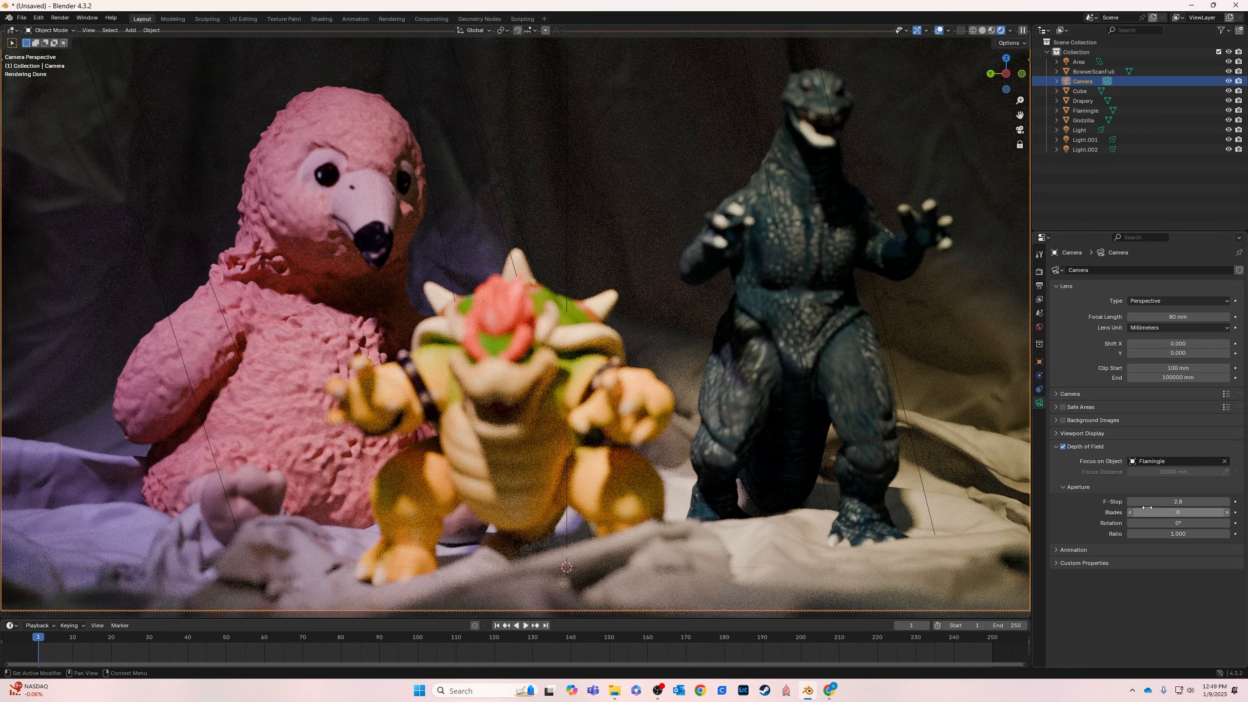
Try several higher f-stop values for the camera's depth of field and set the f-stop to 10
left_click_drag(1172, 502, 1170, 504)
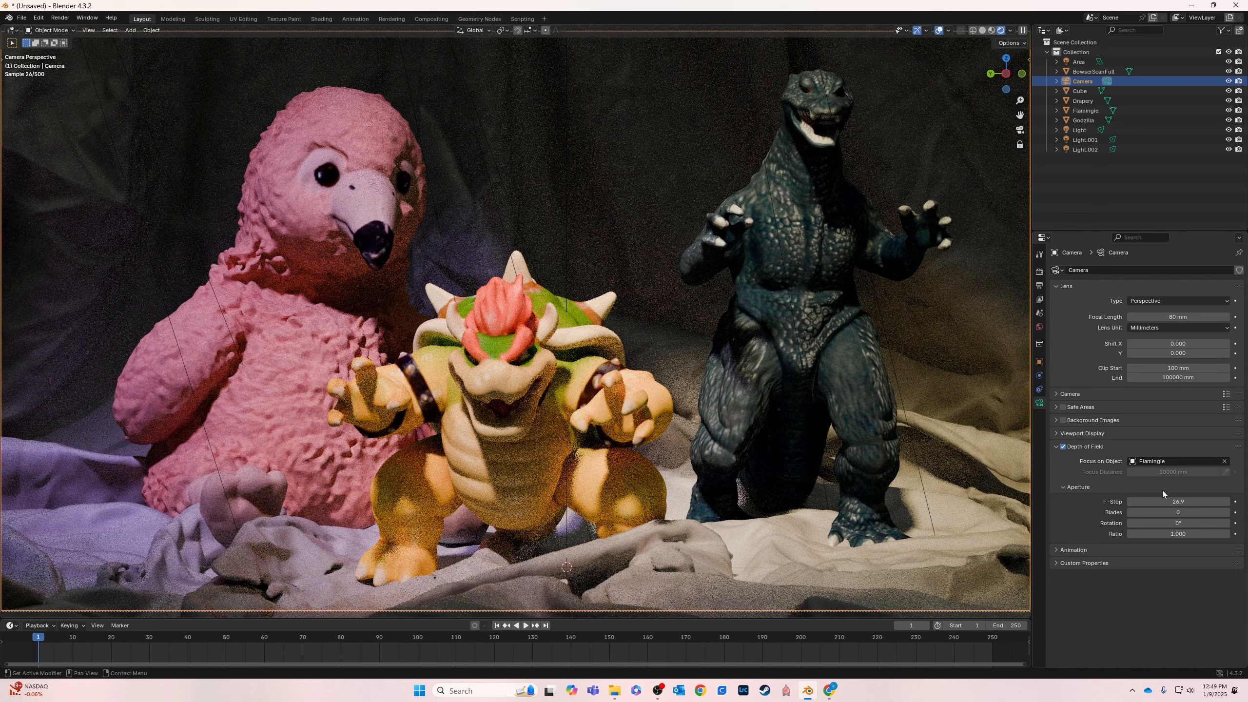
left_click_drag(1175, 503, 1179, 503)
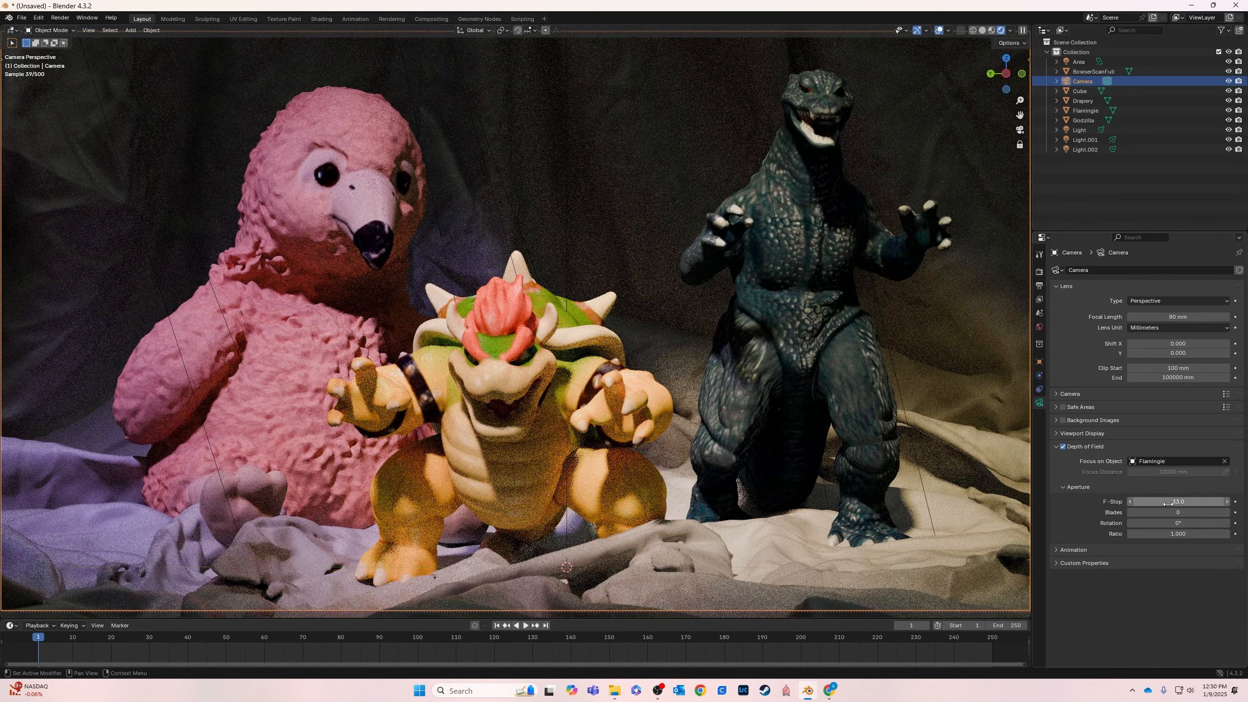
left_click_drag(1168, 504, 1174, 504)
left_click(1179, 499)
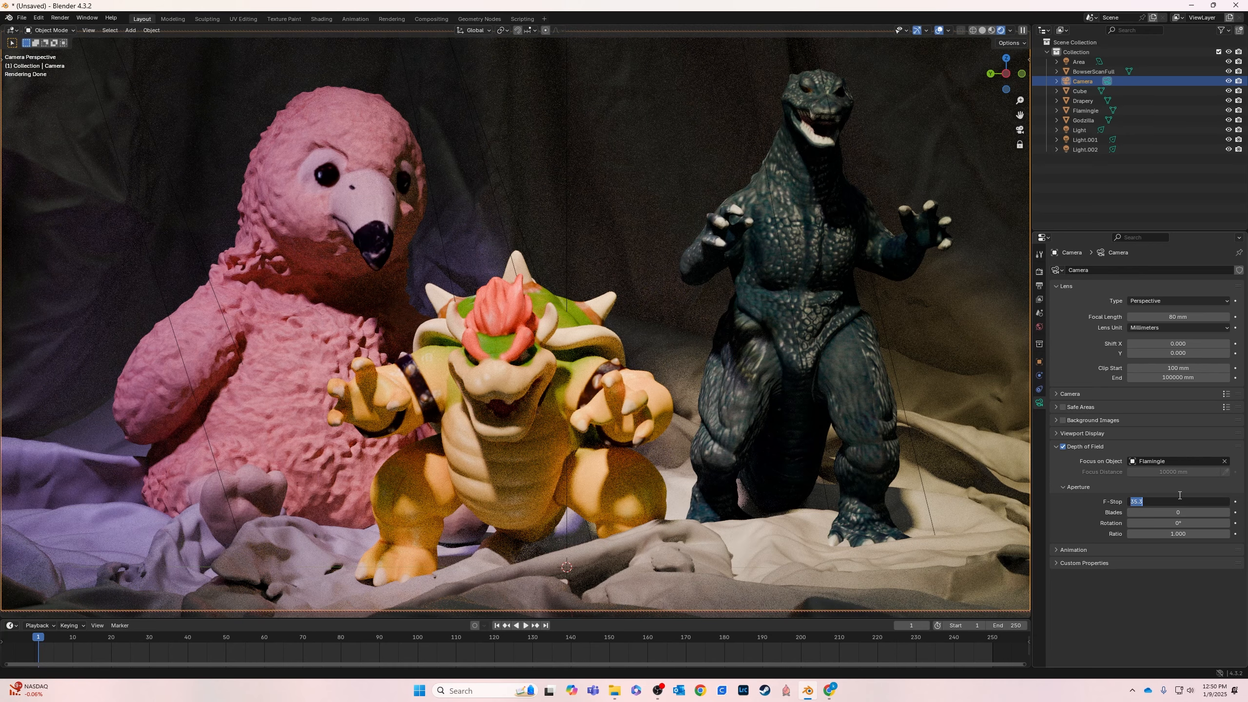
type("10")
key("Tab")
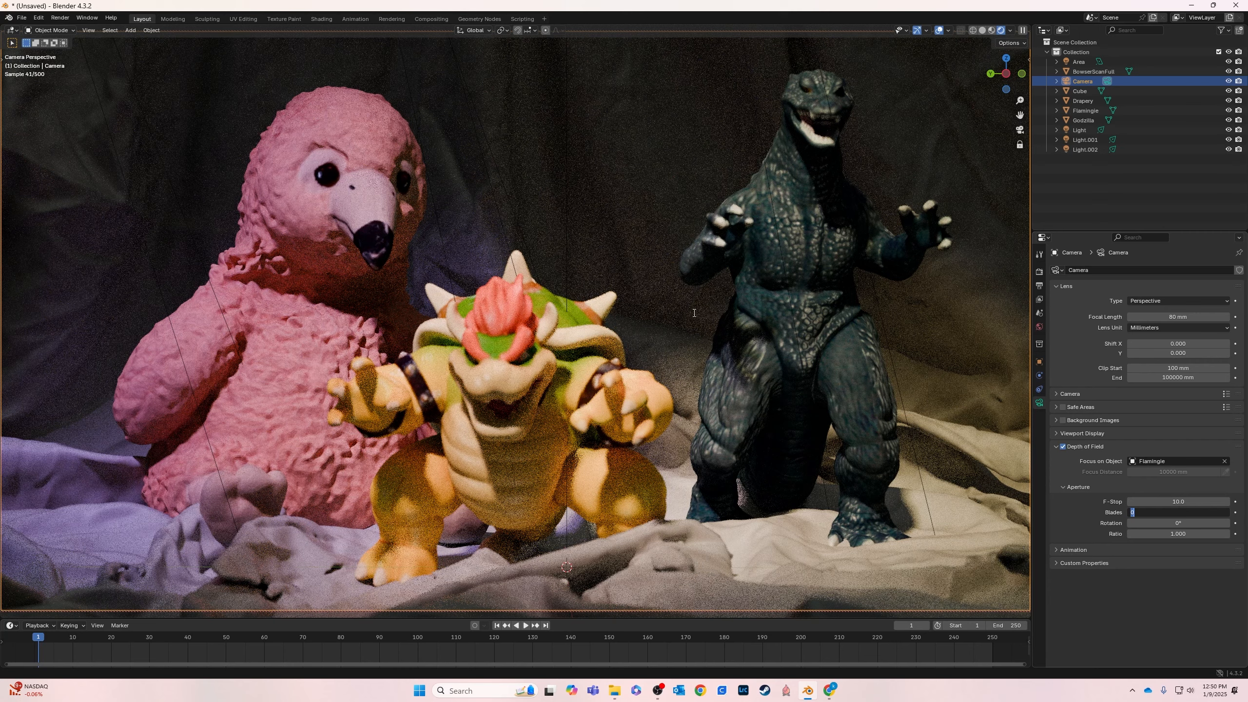
Set the camera's f-stop to 20
left_click(1191, 500)
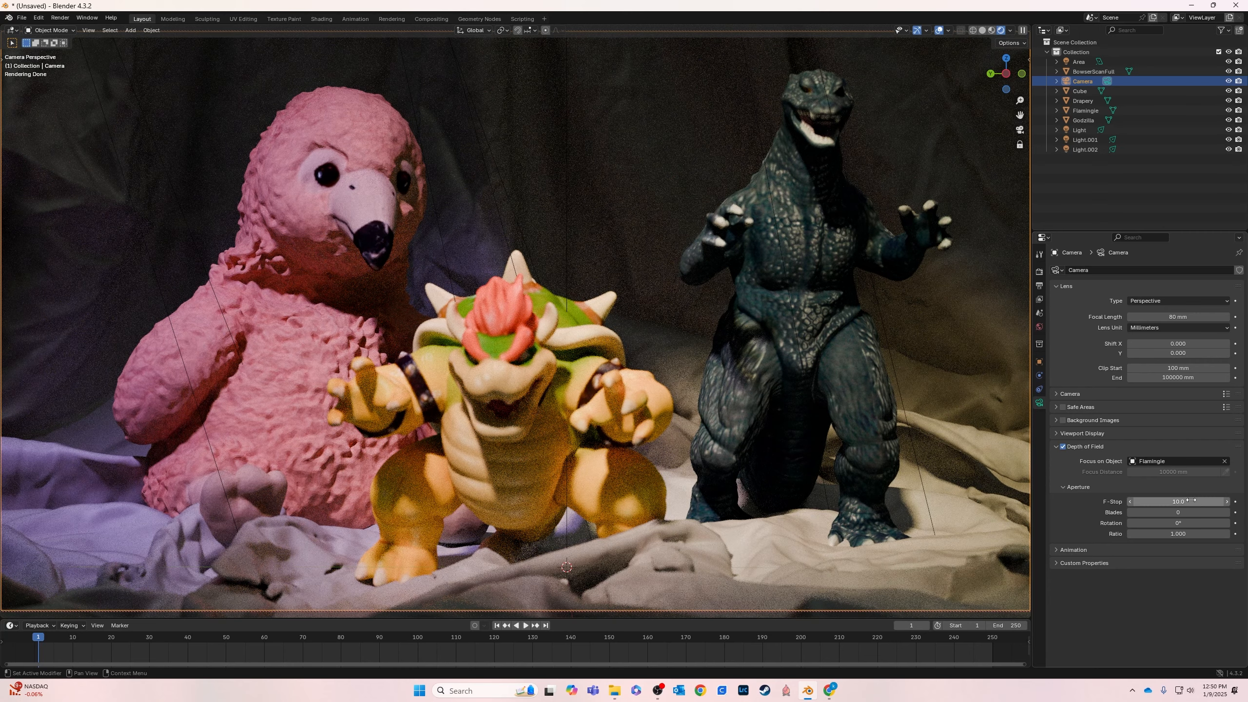
left_click(1190, 501)
type("20")
key("Tab")
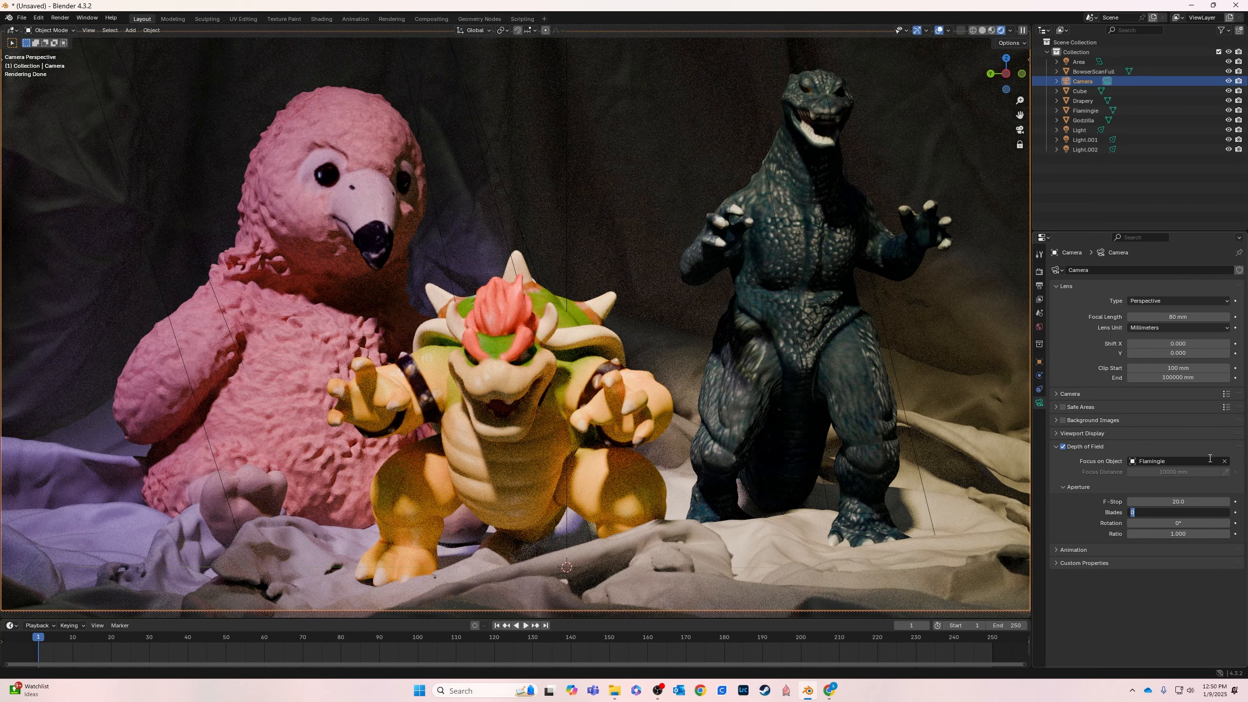
Clear Flamingie as the focus object and pick BowserScanFull as the camera's focus instead
left_click(1226, 459)
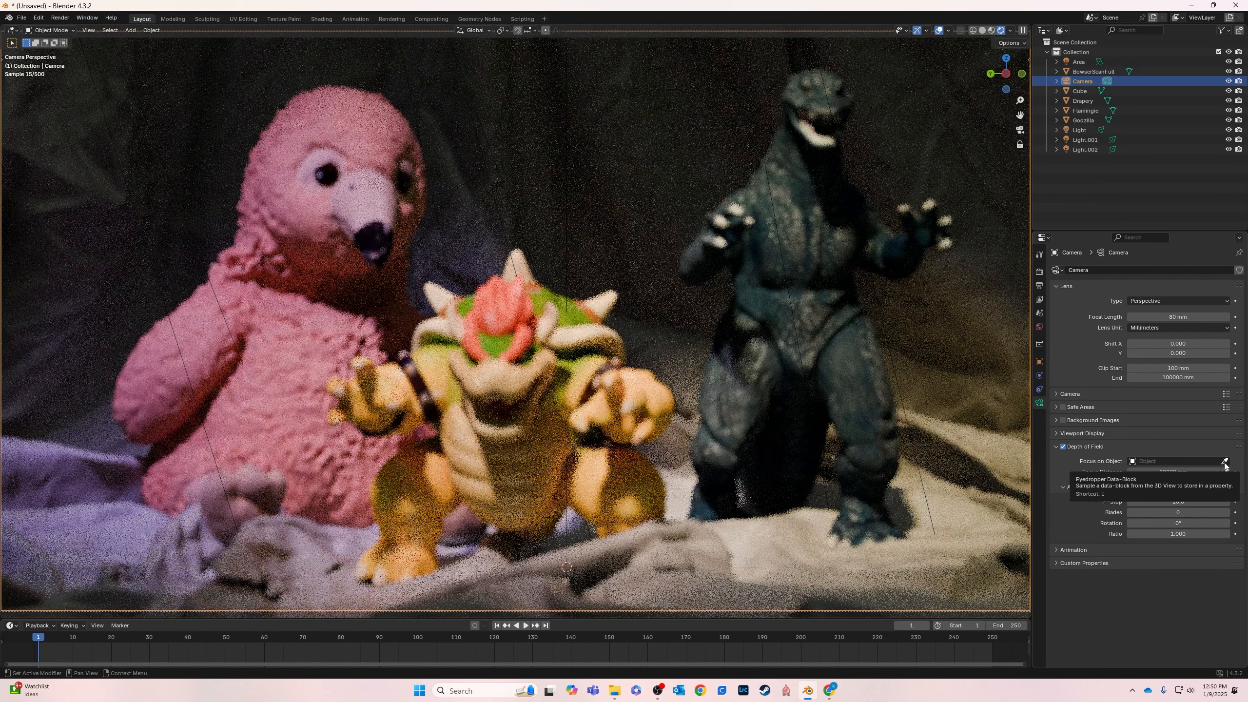
left_click(1226, 463)
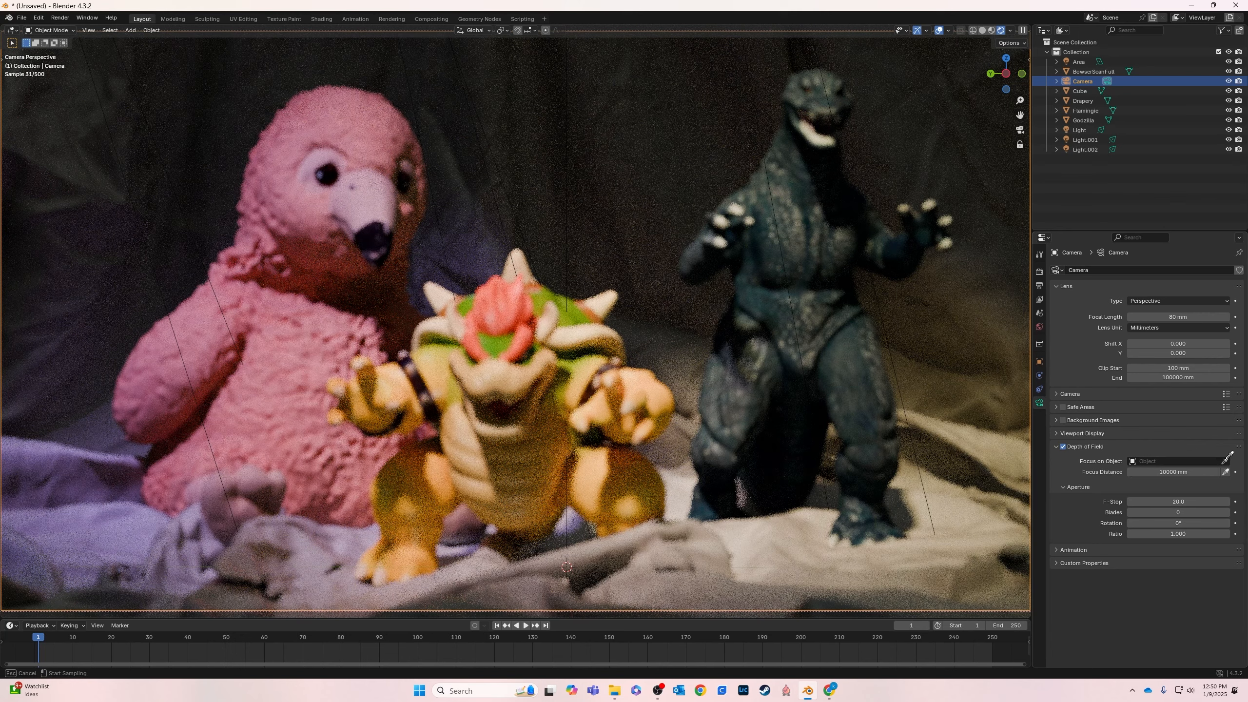
left_click(501, 350)
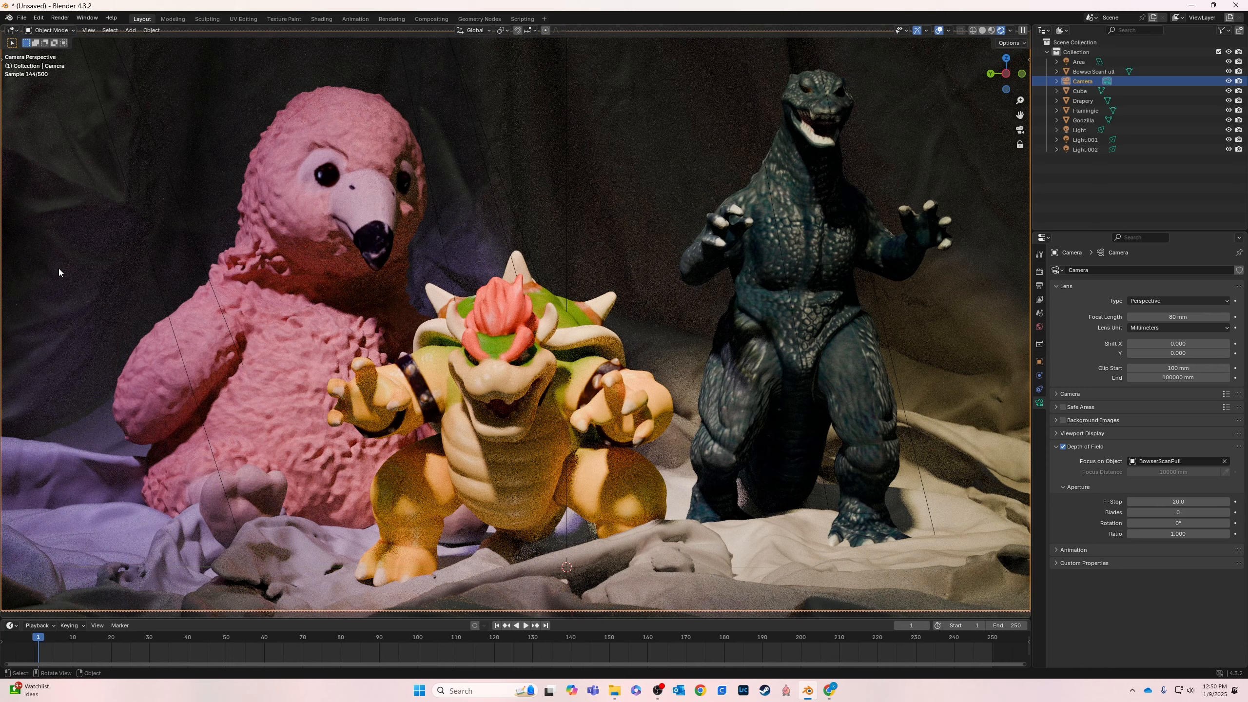
Try an f-stop of 10 with Bowser in focus, and set the f-stop back to 20
left_click(1179, 502)
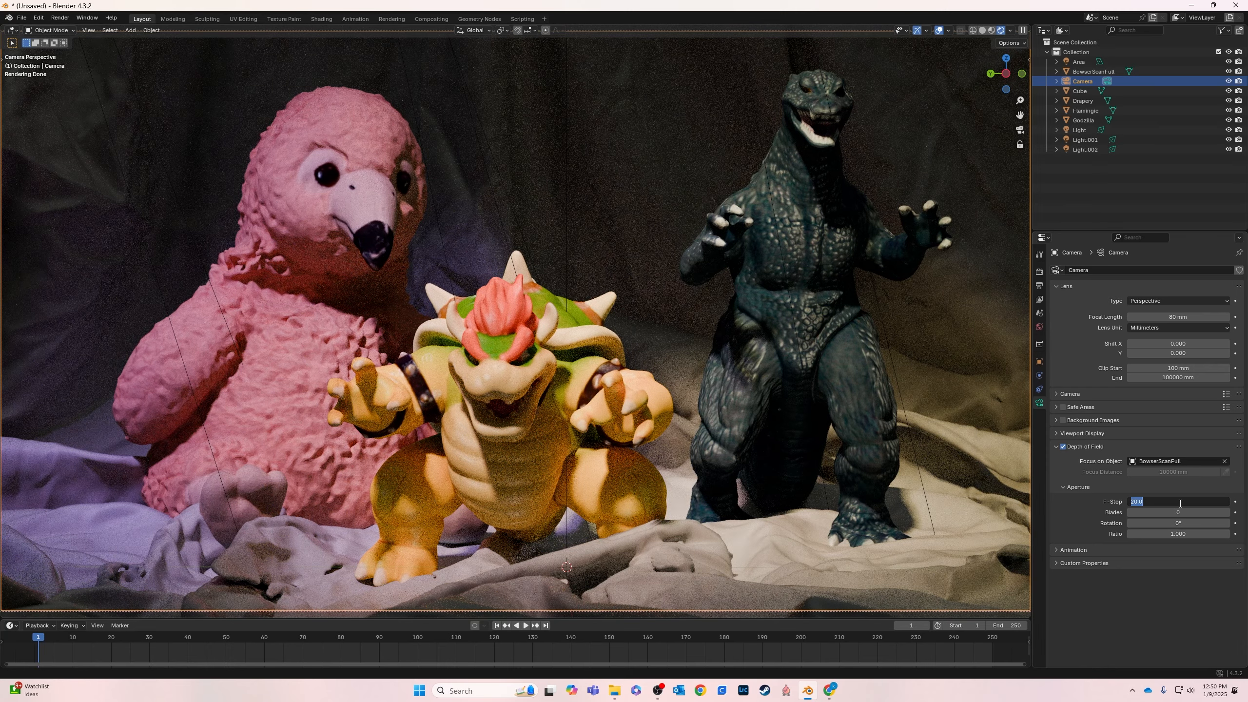
type("10")
key("Tab")
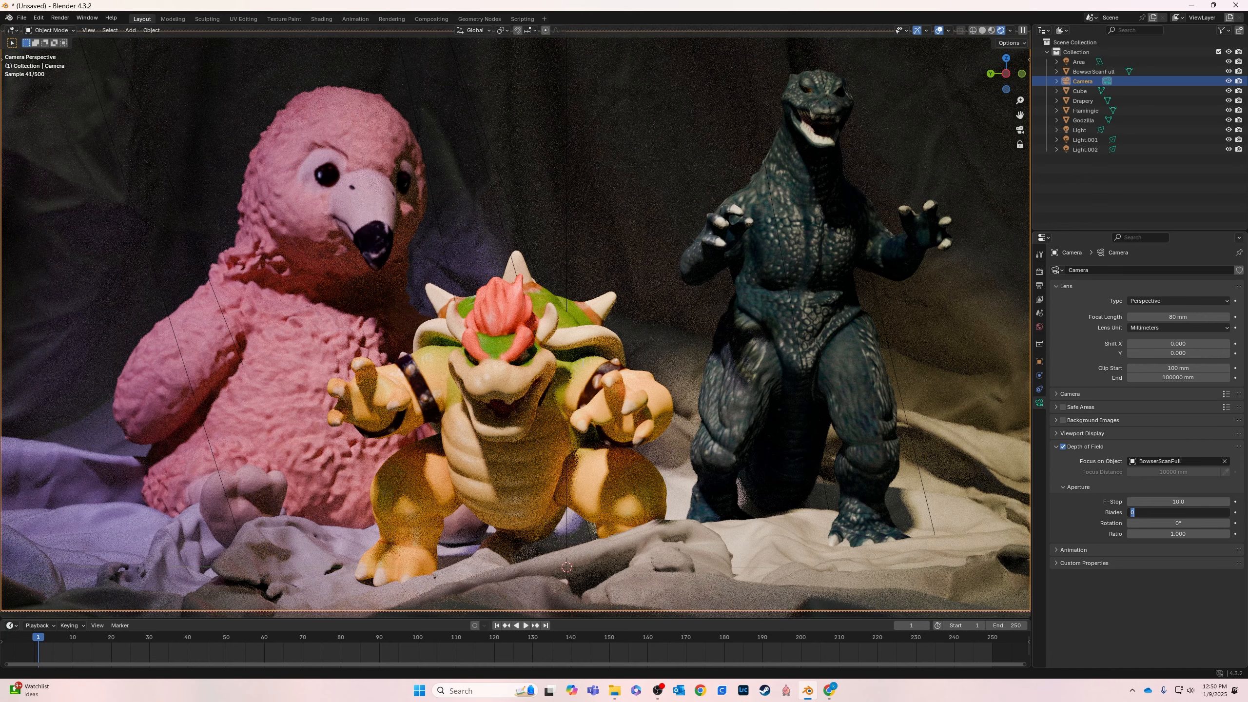
key("Return")
left_click(1178, 502)
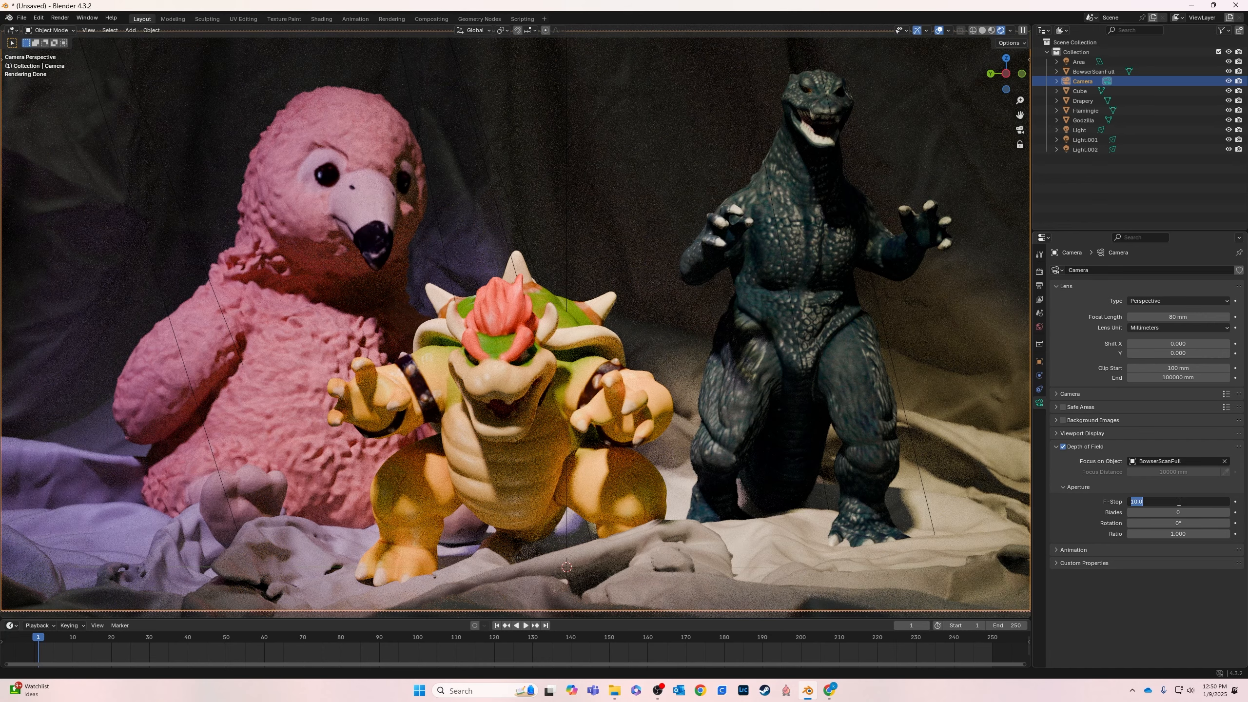
type("20")
key("Tab")
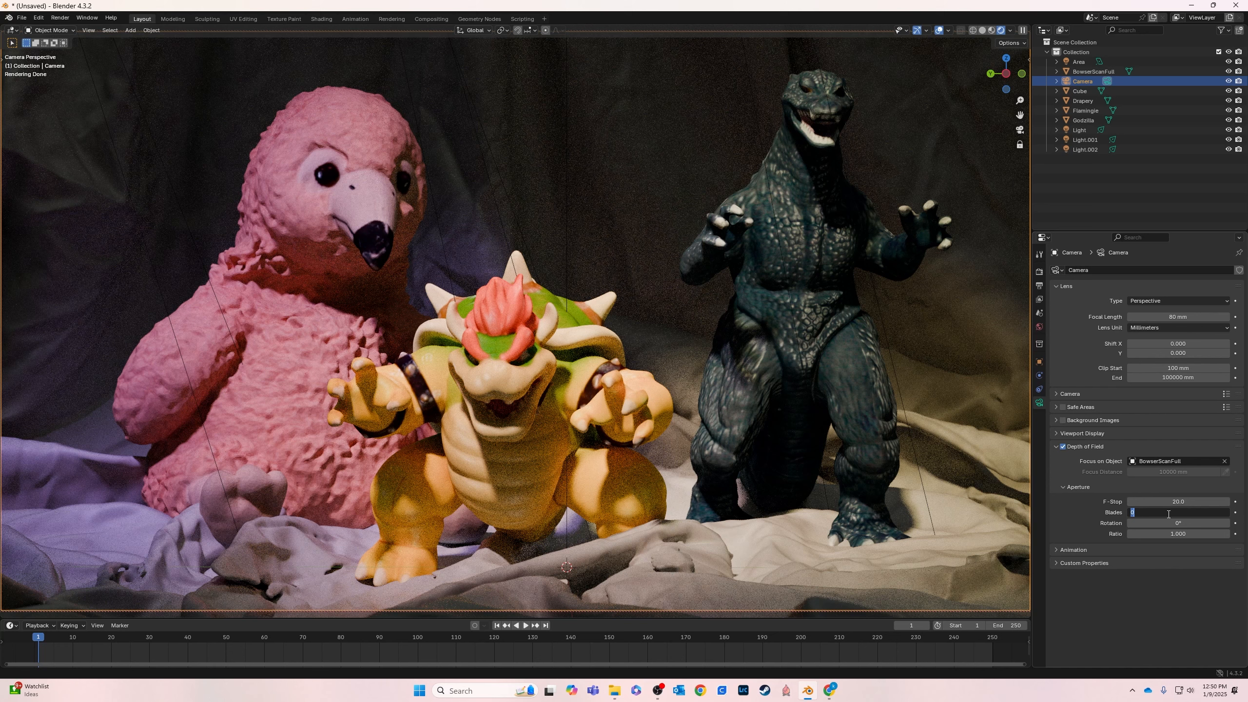
left_click(1078, 523)
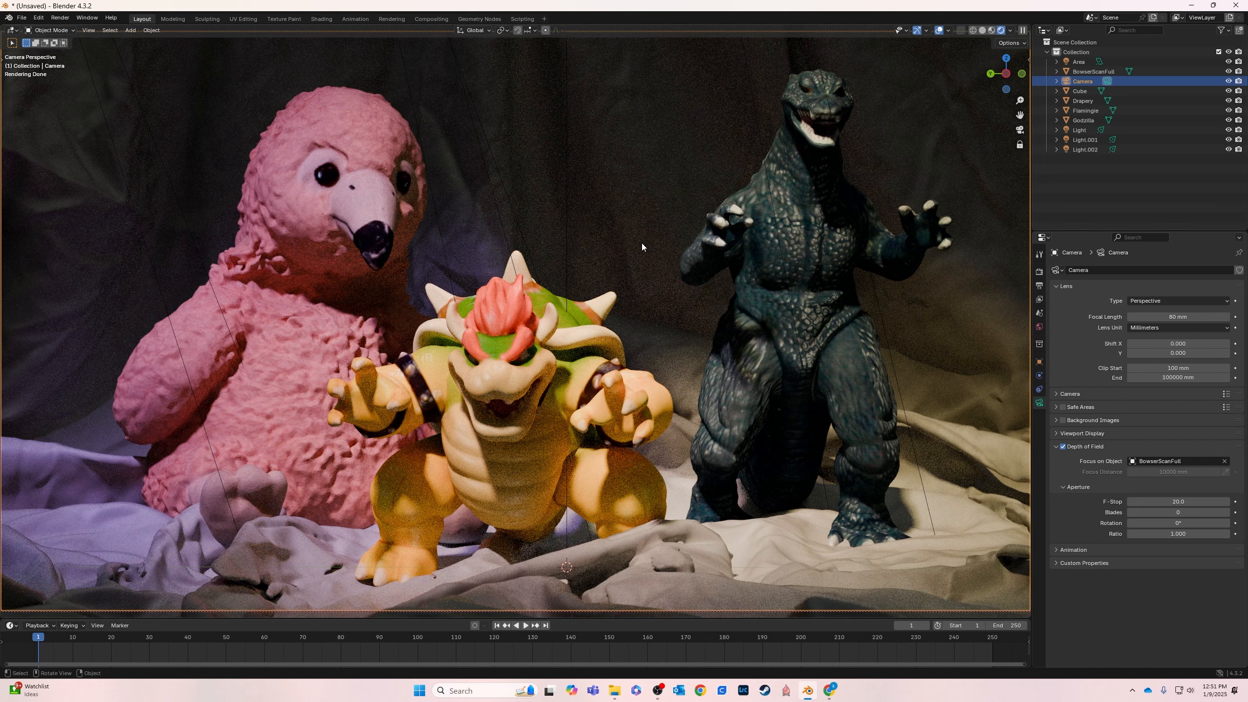
Start rendering the still image from the camera and fit the whole render in the view
key("F12")
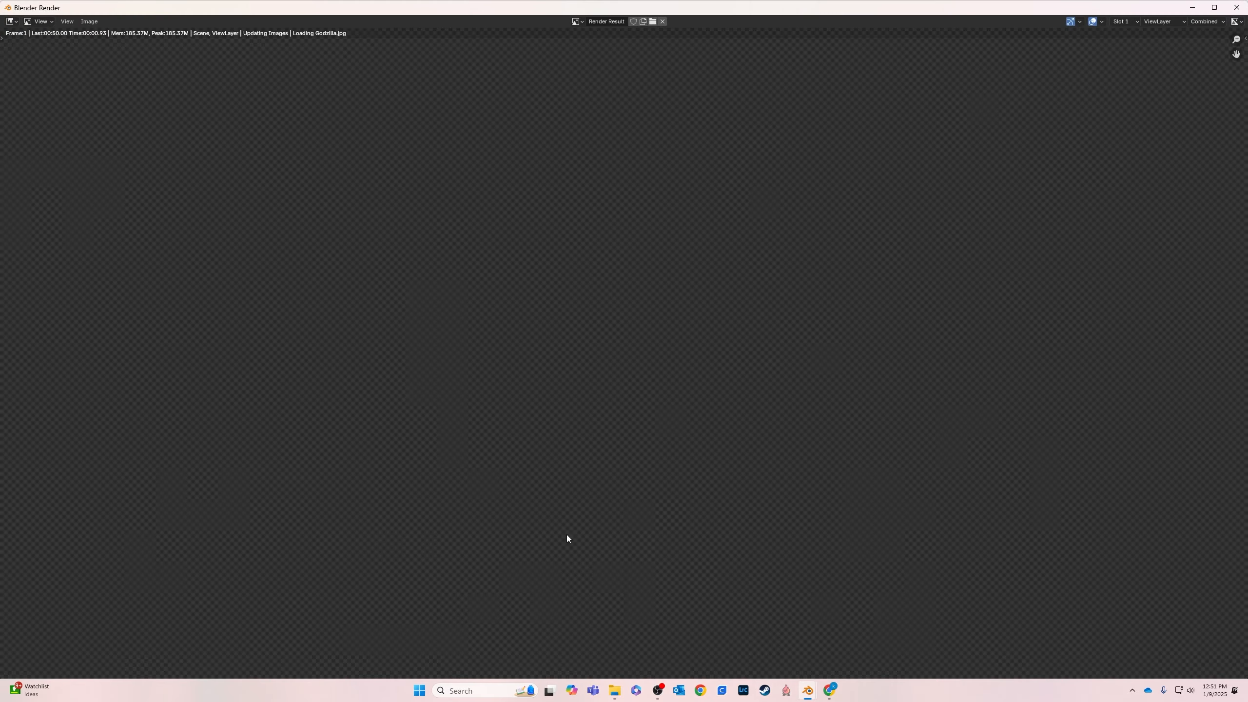
key("Home")
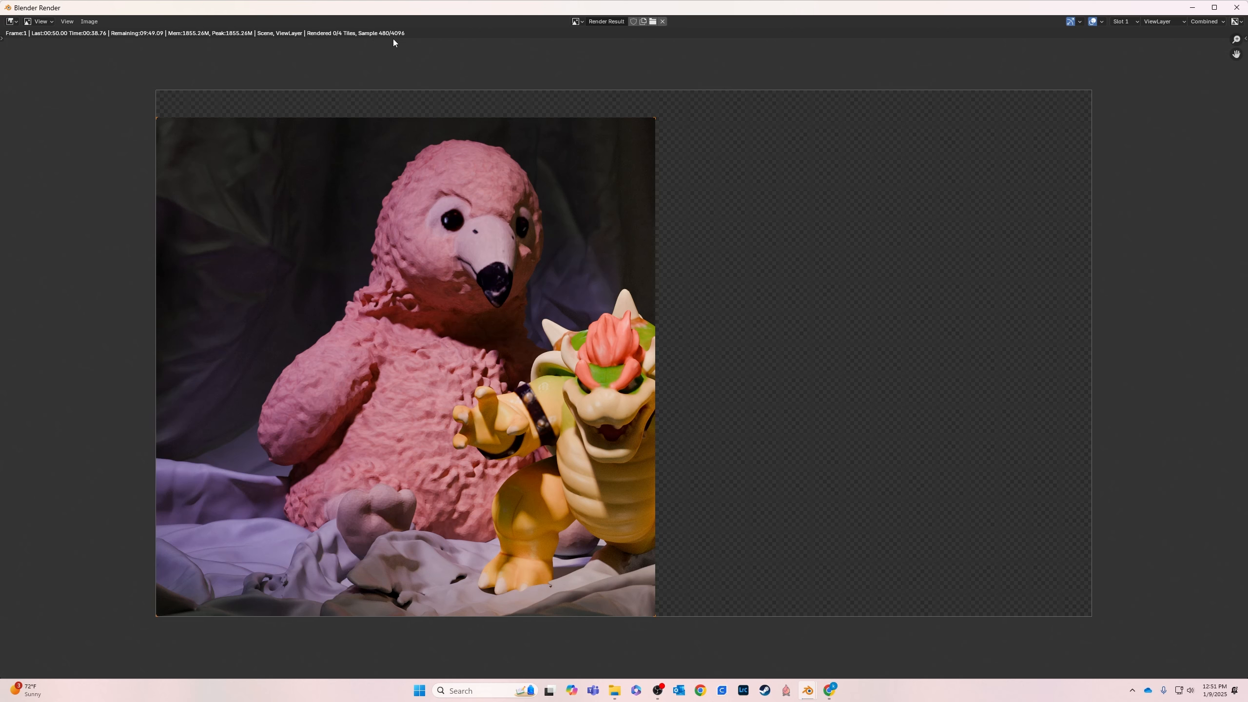
Unlink and minimize the render window, and return to the scene's Cycles render settings
left_click(663, 22)
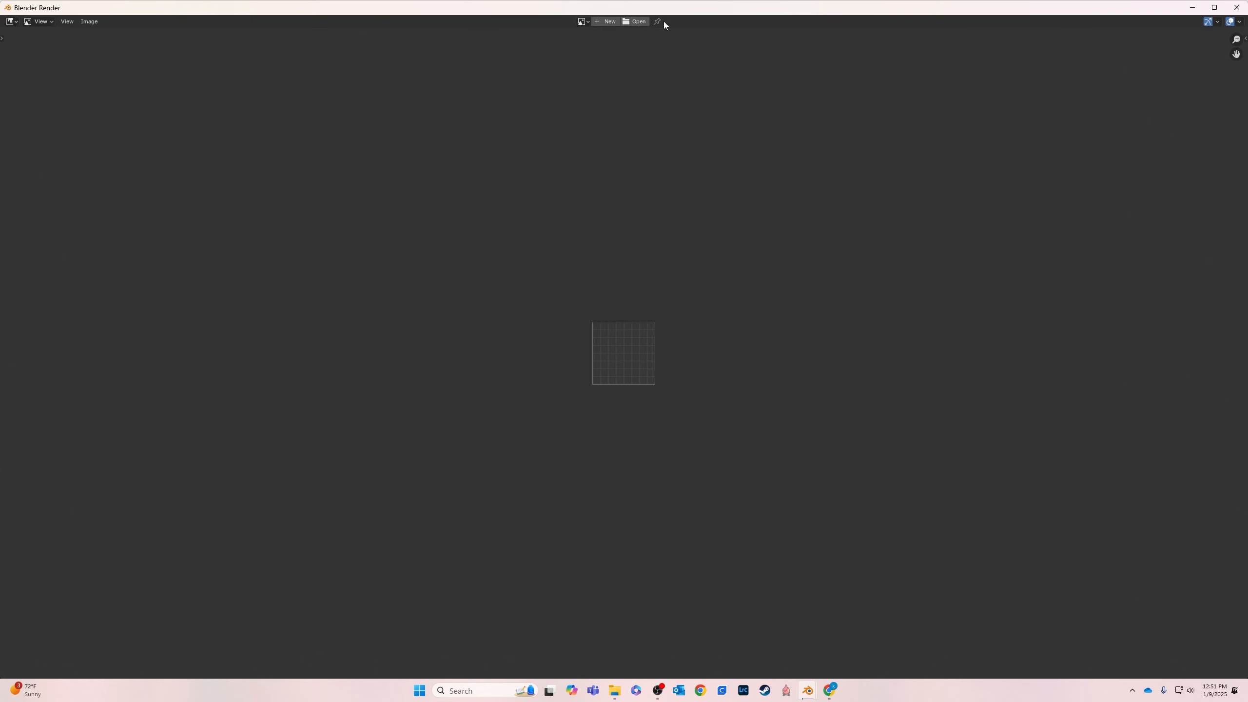
left_click(1192, 7)
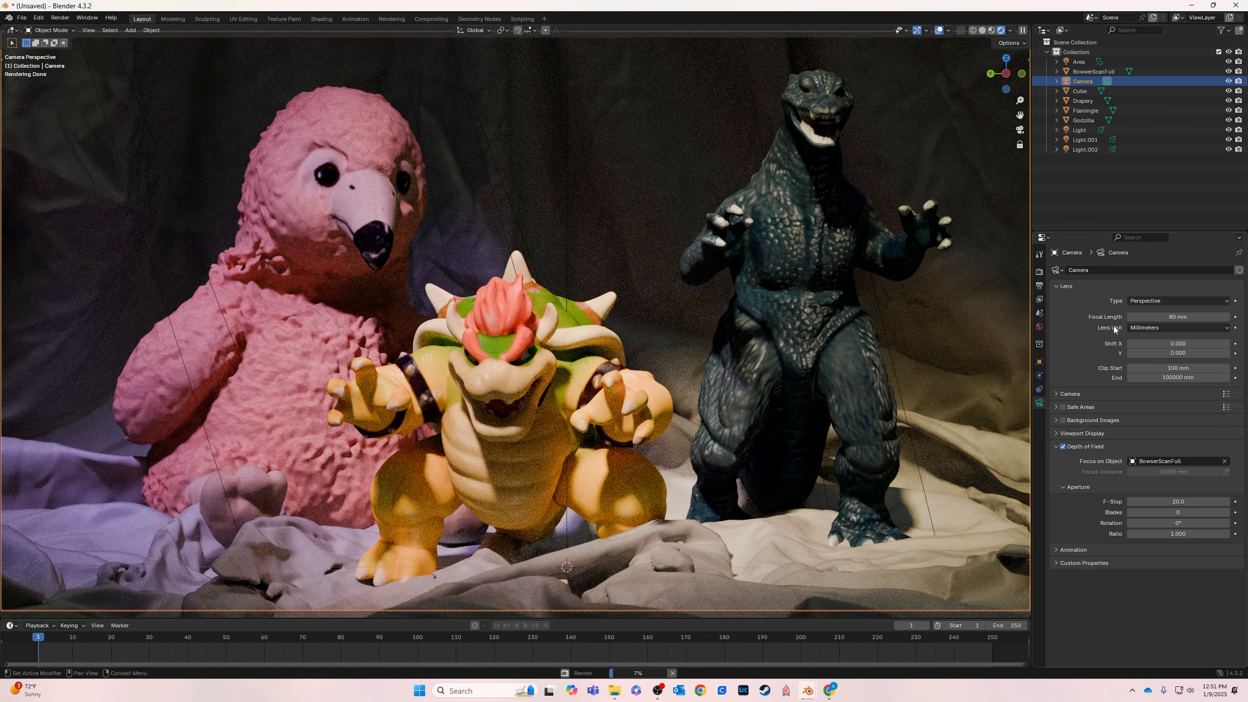
left_click(1039, 271)
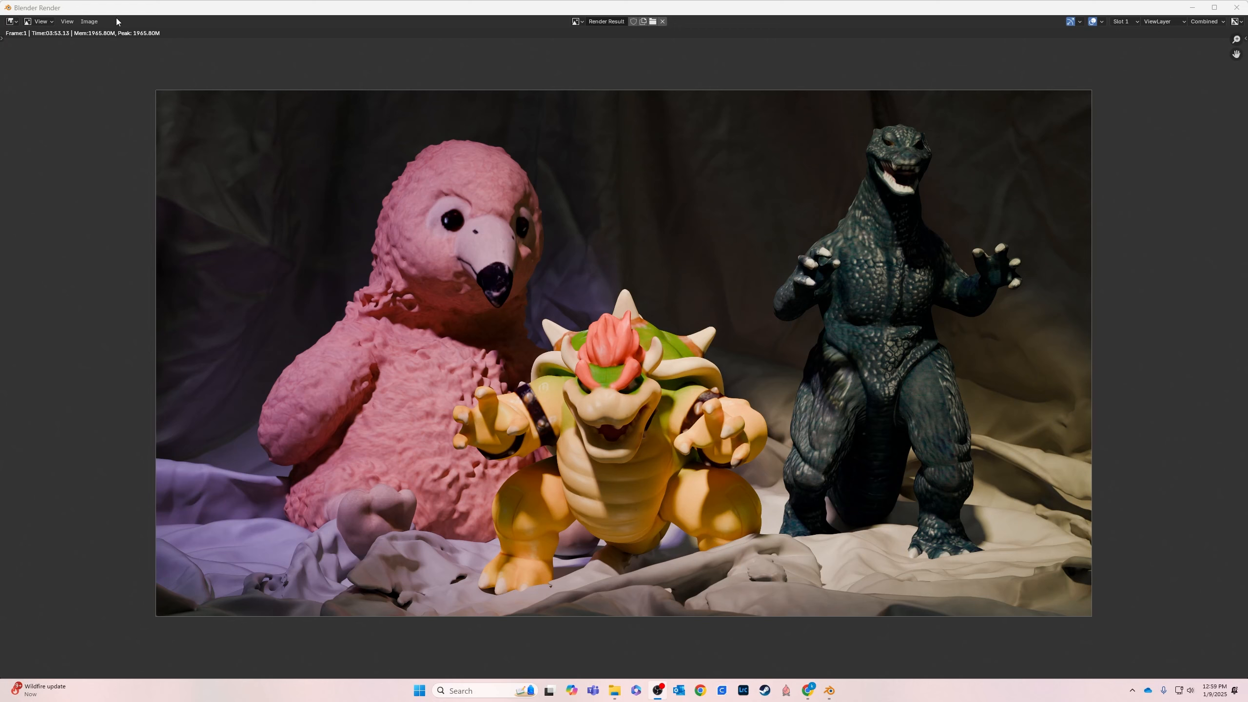
Start saving the finished render as a new image file
left_click(86, 22)
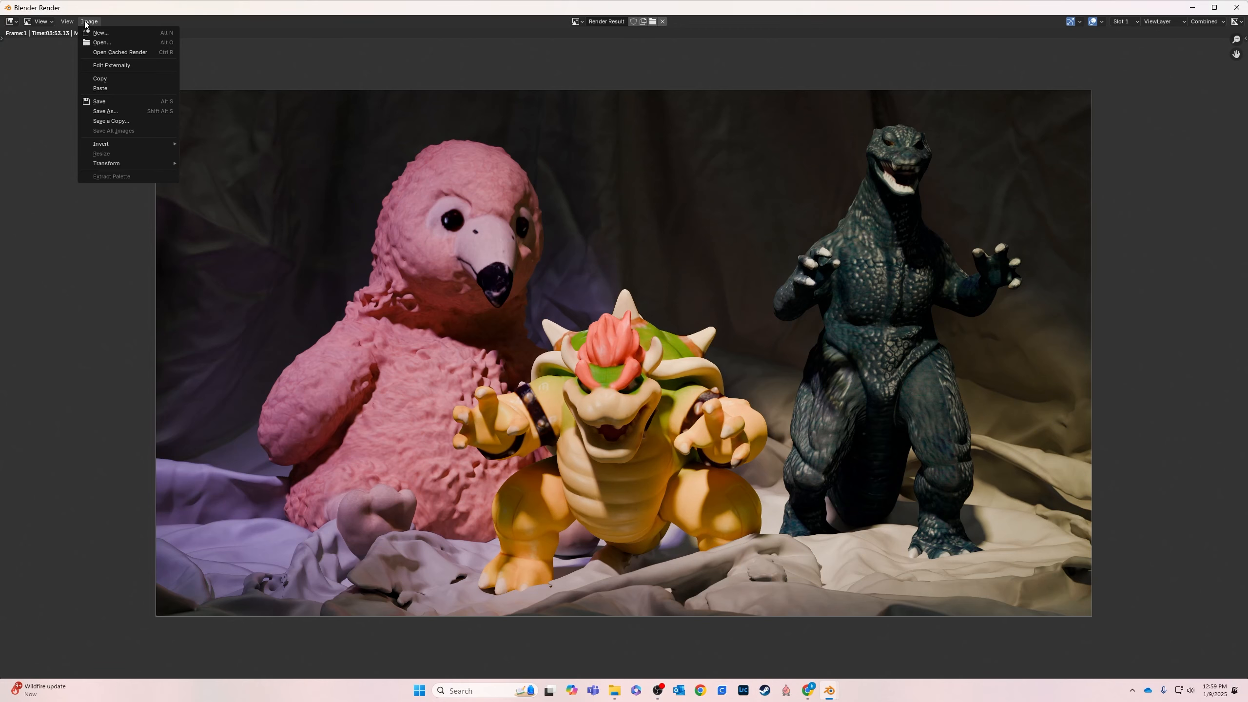
left_click(105, 111)
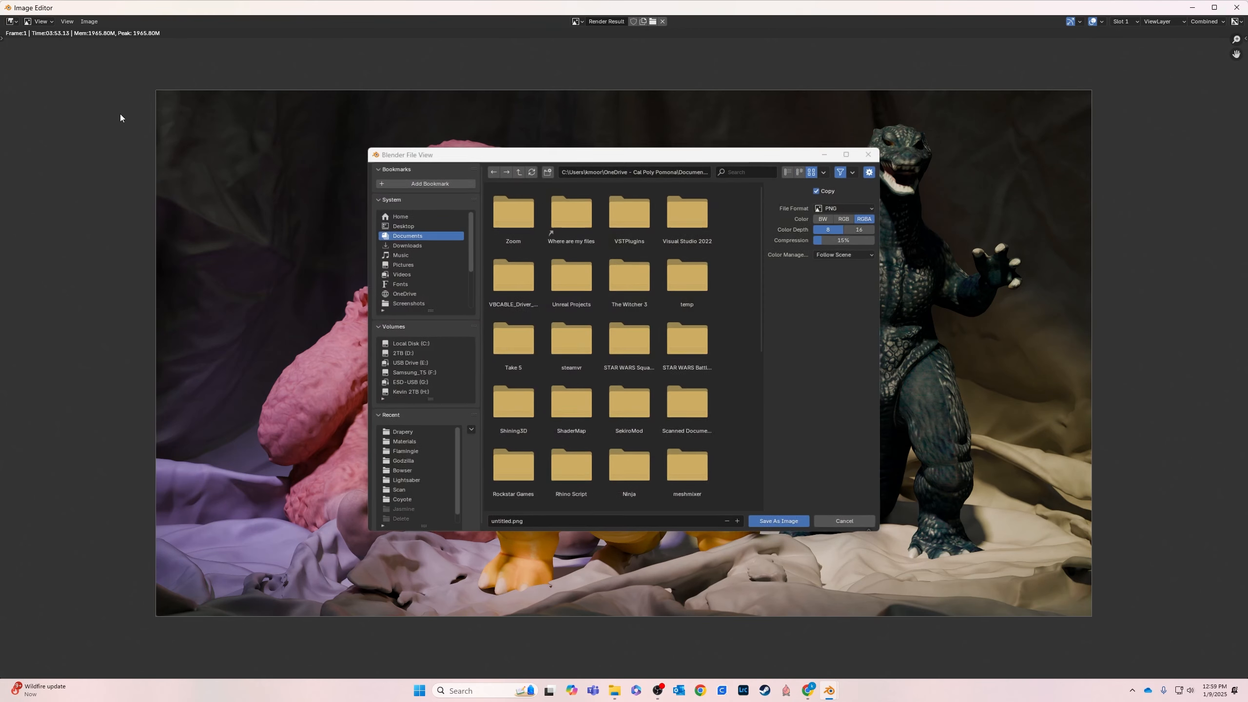